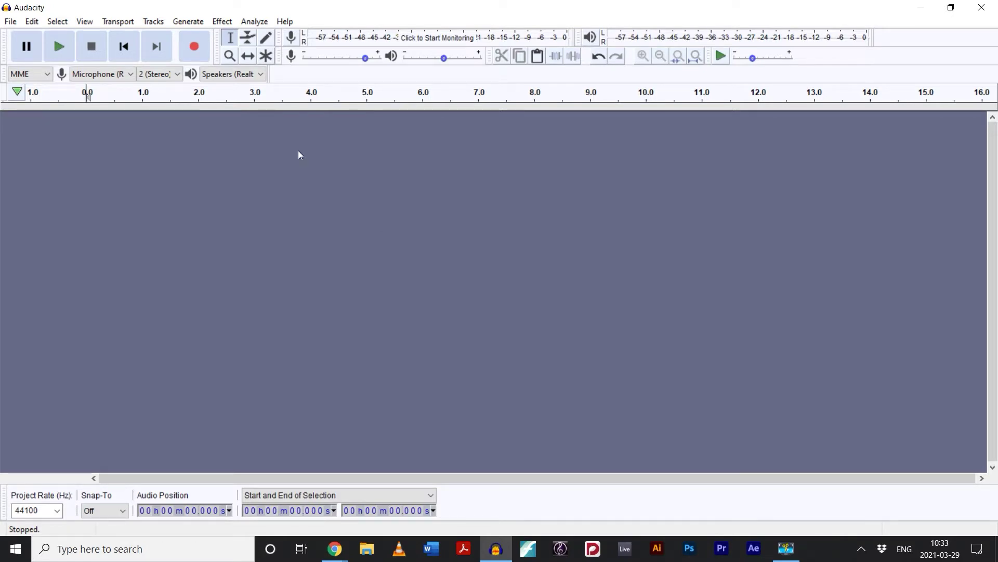
Generate a 16-measure, 4-beats-per-bar, 120 bpm Metronome tick rhythm track
{"action": "left_click", "coordinate": [190, 23]}
{"action": "left_click", "coordinate": [220, 147]}
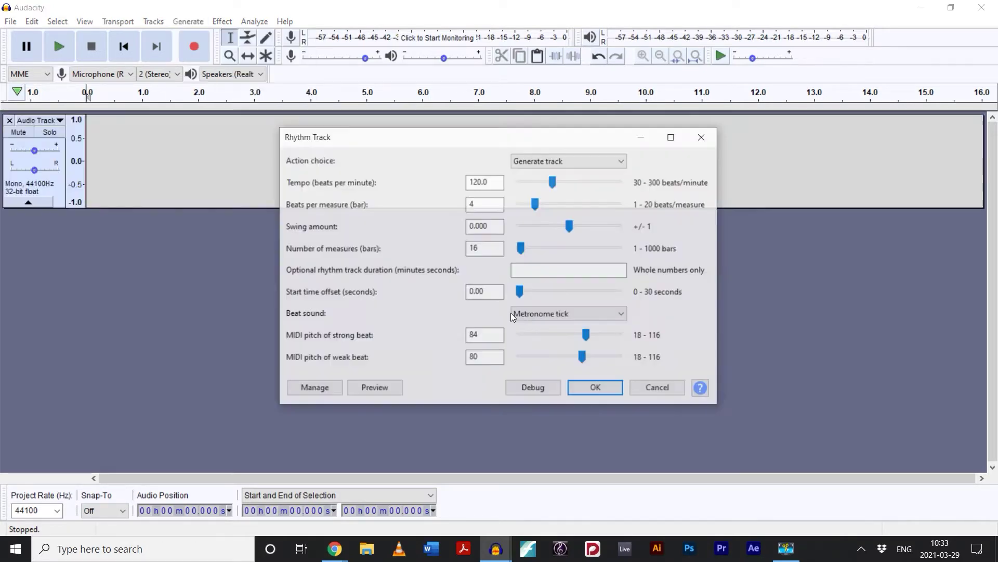
{"action": "left_click", "coordinate": [596, 387]}
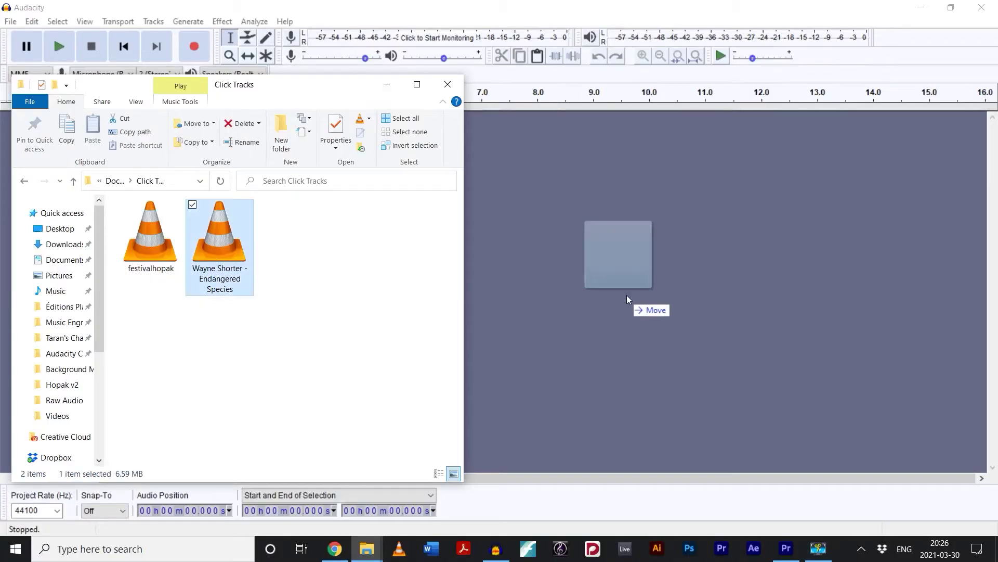
Import the Wayne Shorter - Endangered Species MP3 into Audacity and zoom in on it
{"action": "left_click_drag", "start_coordinate": [639, 333], "coordinate": [639, 334]}
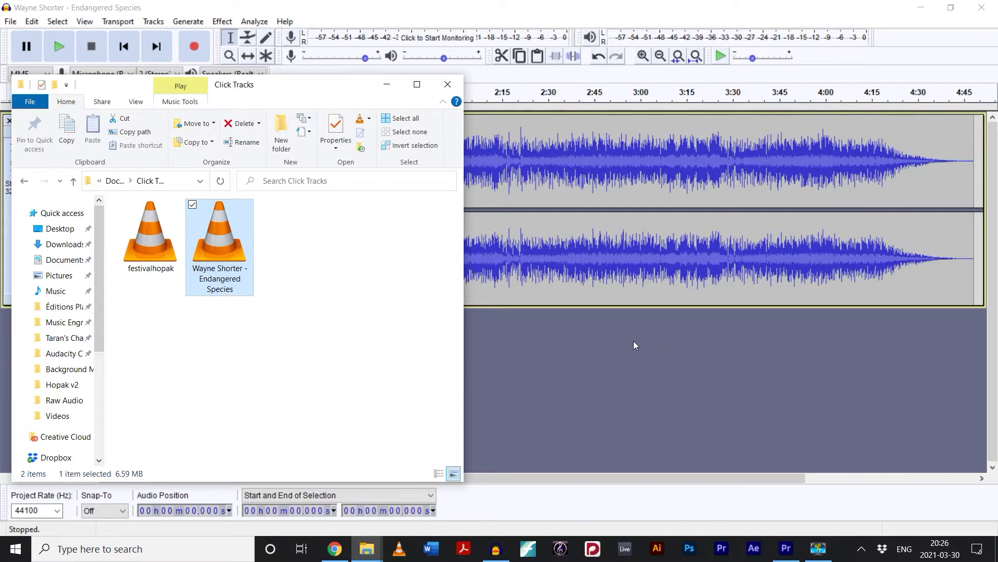
{"action": "left_click", "coordinate": [633, 344]}
{"action": "key", "text": "ctrl+1"}
{"action": "key", "text": "ctrl+1"}
{"action": "key", "text": "ctrl+1"}
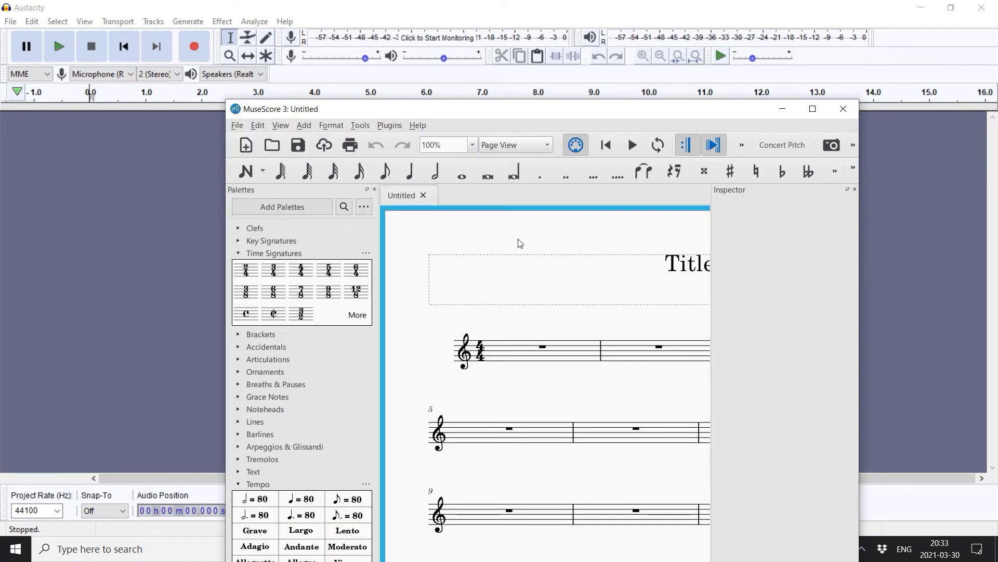
Start a new score and add Flute and B♭ Clarinet as its first instruments
{"action": "left_click", "coordinate": [383, 196]}
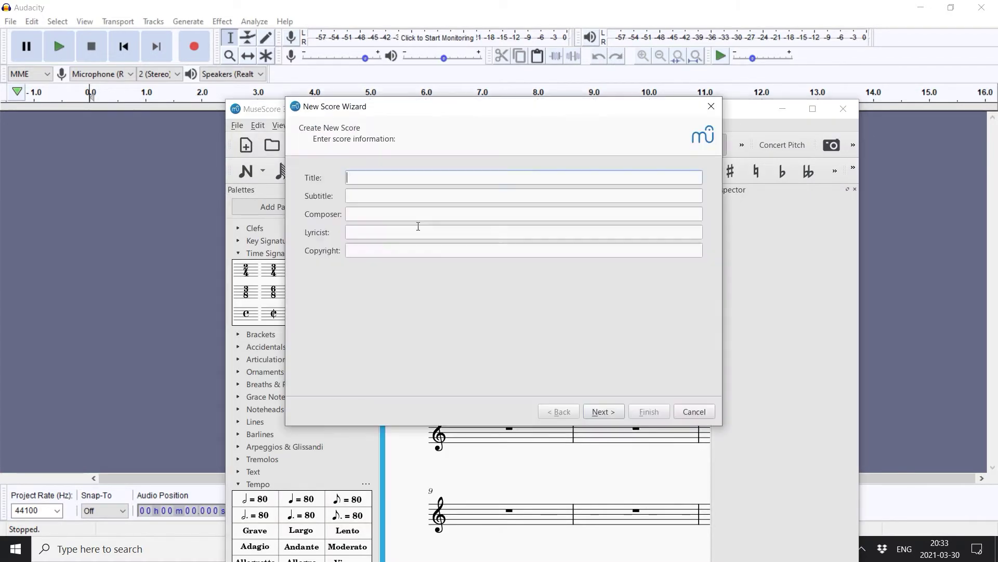
{"action": "left_click", "coordinate": [597, 416]}
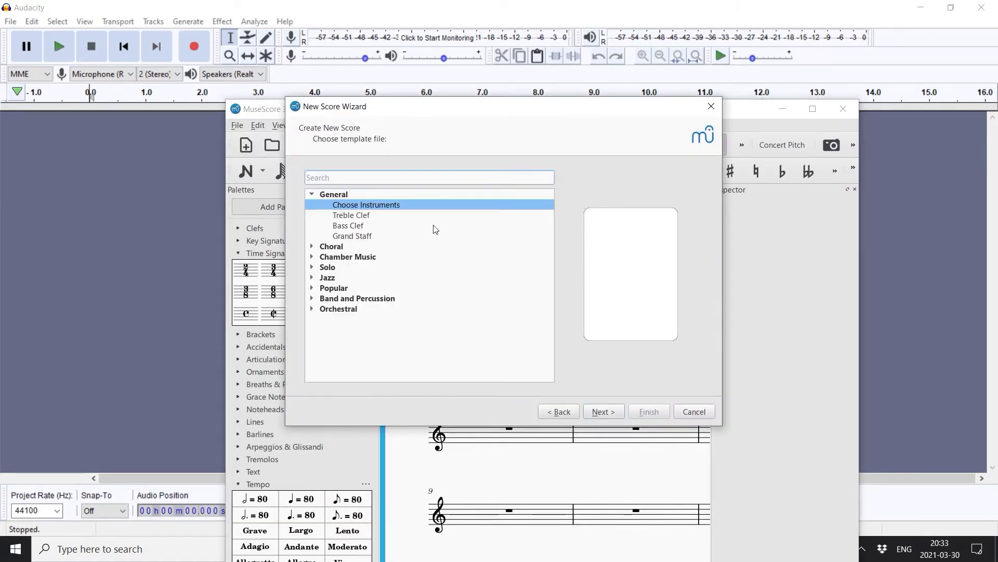
{"action": "double_click", "coordinate": [413, 208]}
{"action": "type", "text": "flute"}
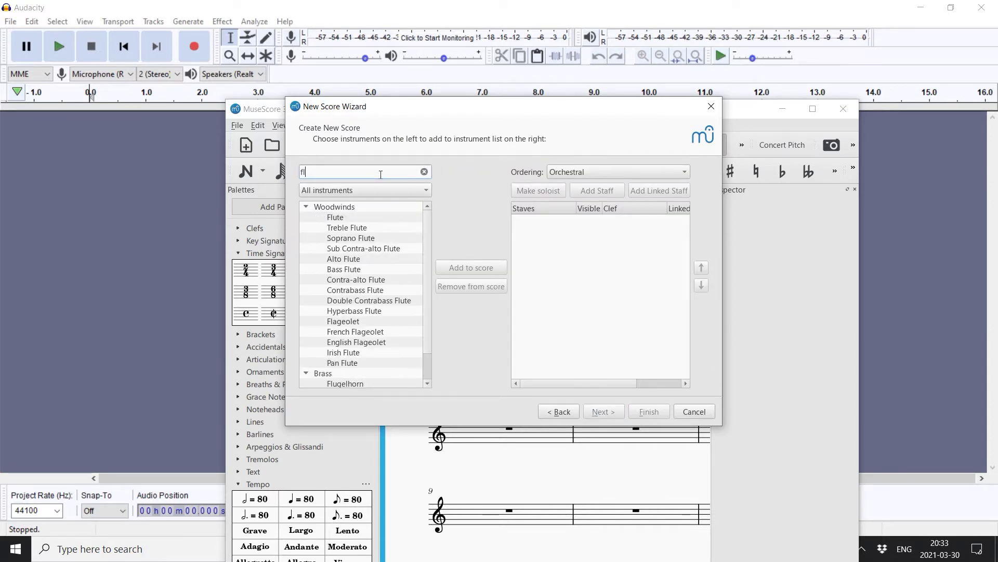
{"action": "double_click", "coordinate": [368, 218]}
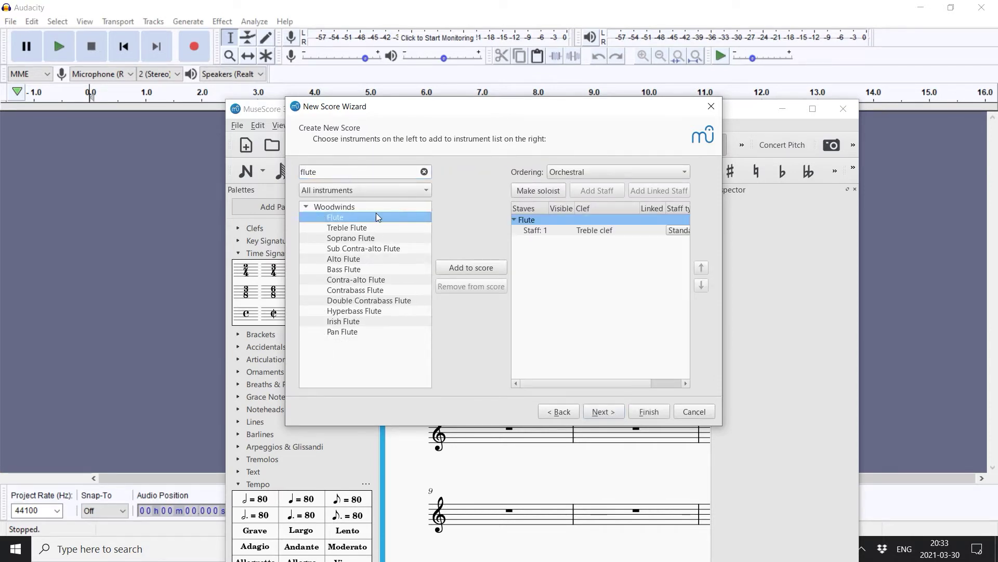
{"action": "type", "text": "clarinet"}
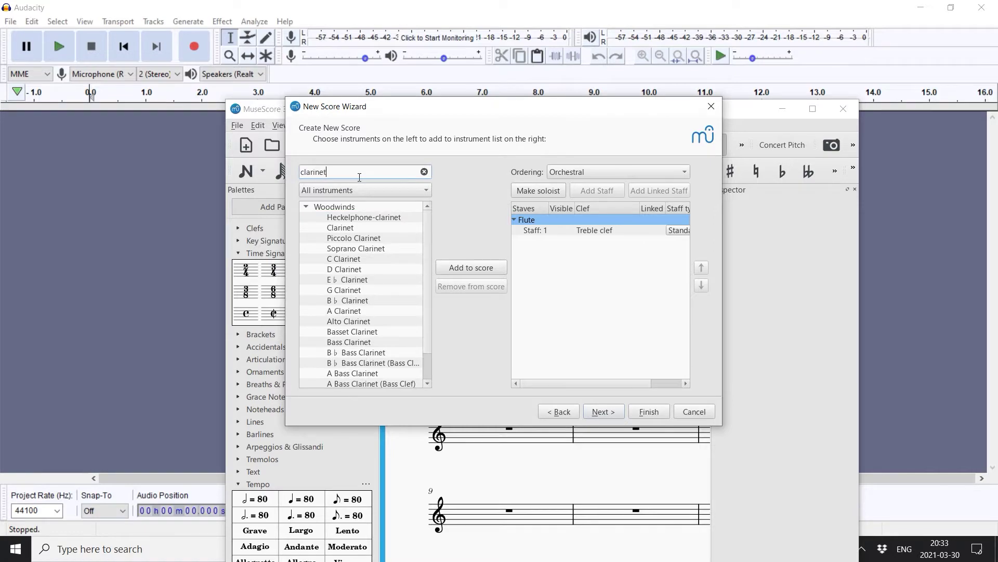
{"action": "double_click", "coordinate": [351, 301]}
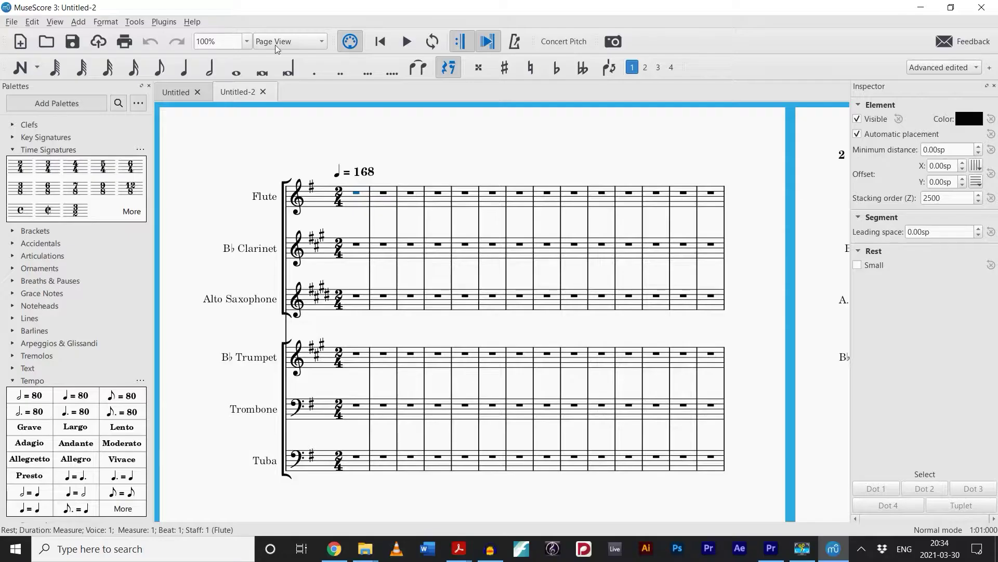
Switch to continuous view and enter the tuba's eighth notes and rests for measures 1–3
{"action": "left_click", "coordinate": [286, 55]}
{"action": "scroll", "coordinate": [591, 202], "scroll_direction": "up", "scroll_amount": 3, "text": "ctrl"}
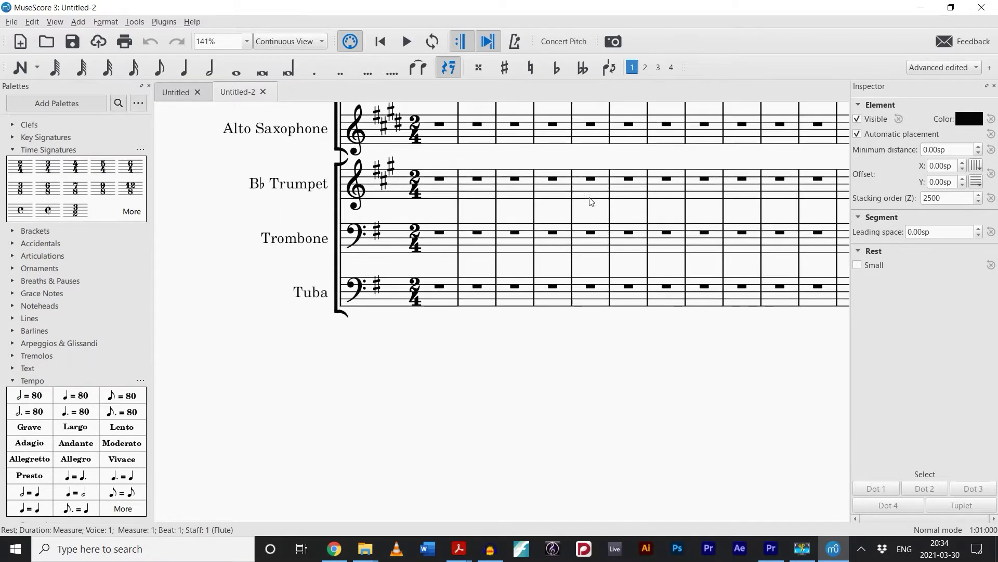
{"action": "key", "text": "n"}
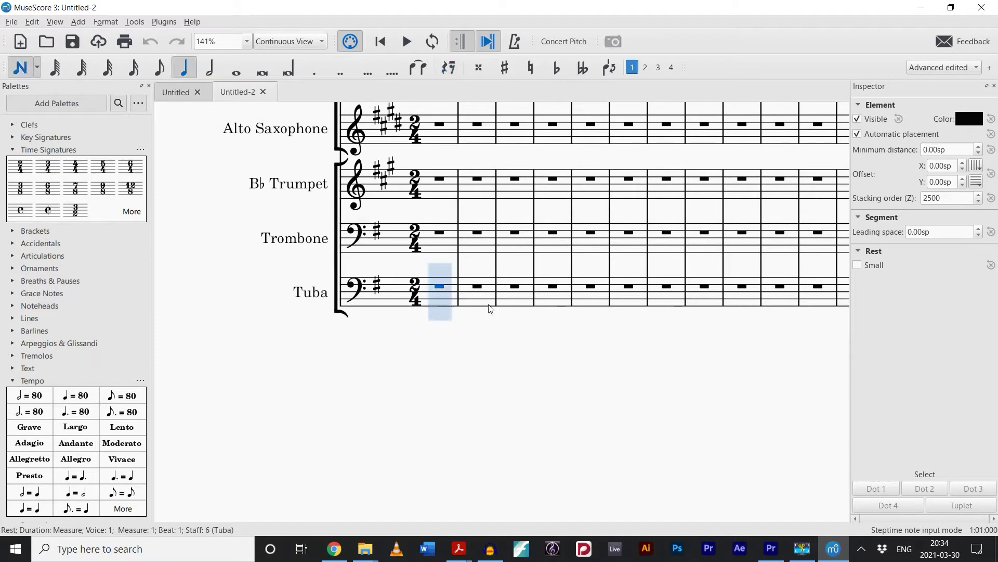
{"action": "key", "text": "e"}
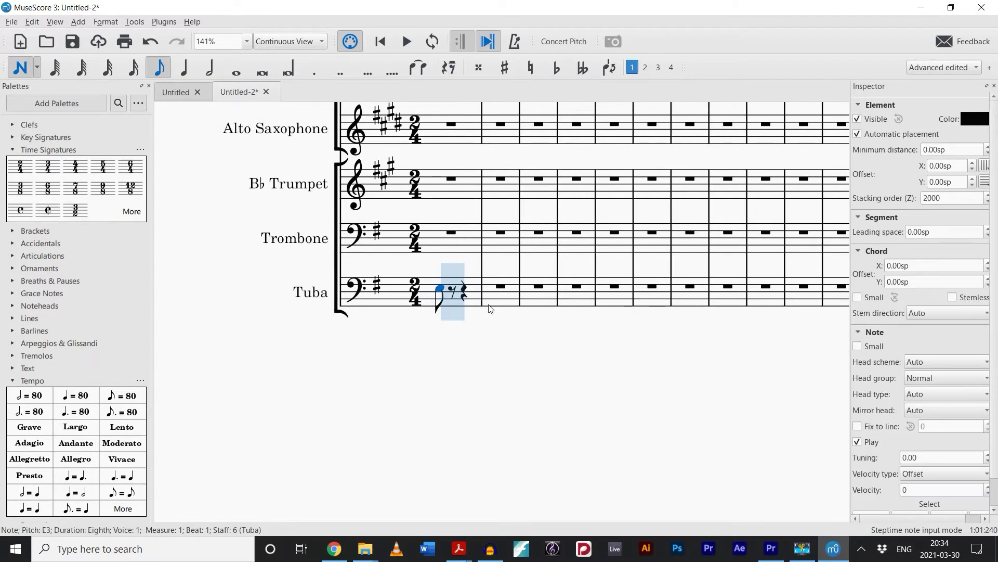
{"action": "key", "text": "Right"}
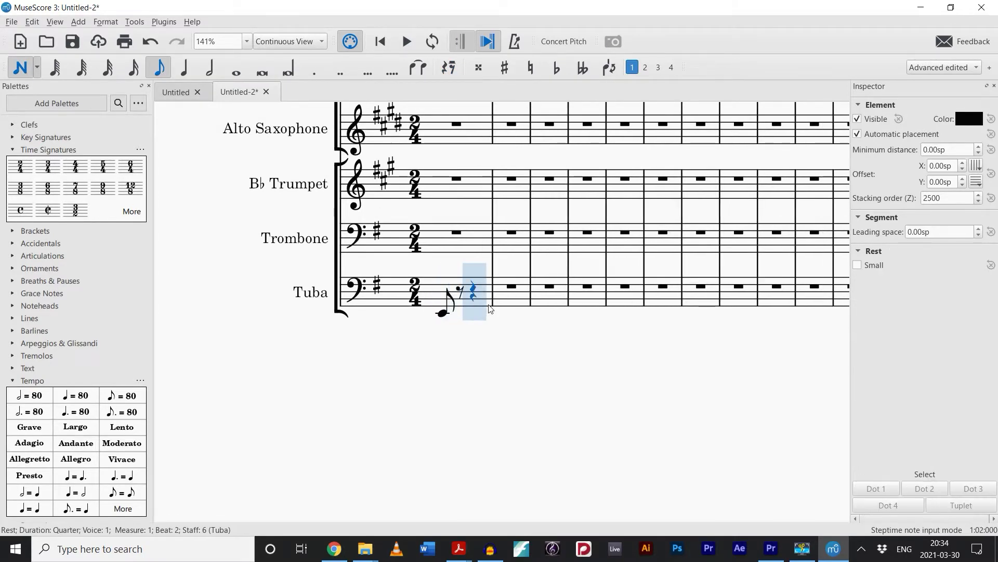
{"action": "key", "text": "c"}
{"action": "key", "text": "Right"}
{"action": "key", "text": "a"}
{"action": "key", "text": "Right"}
{"action": "key", "text": "d"}
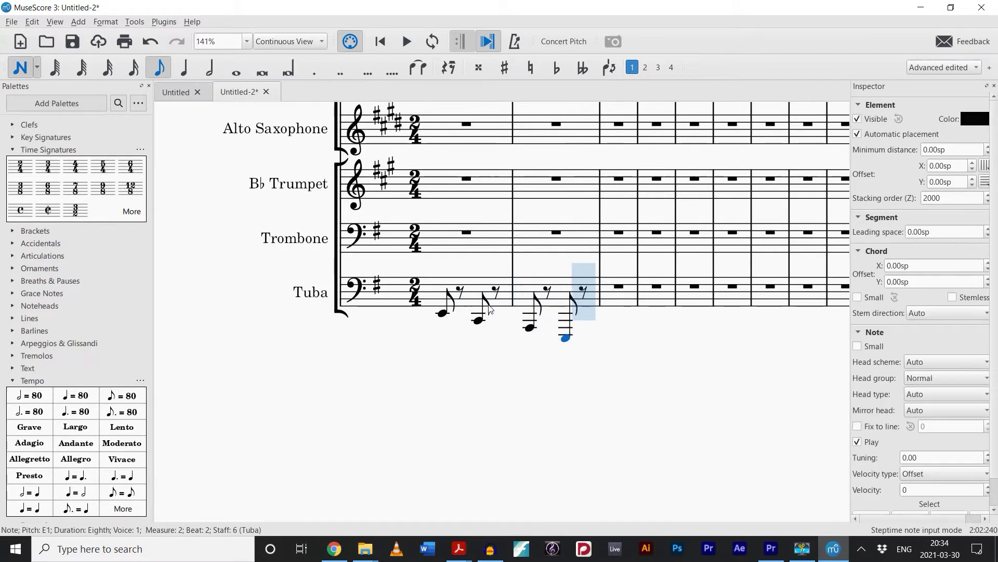
{"action": "key", "text": "Right"}
{"action": "key", "text": "b"}
{"action": "key", "text": "Right"}
{"action": "key", "text": "f"}
{"action": "key", "text": "Right"}
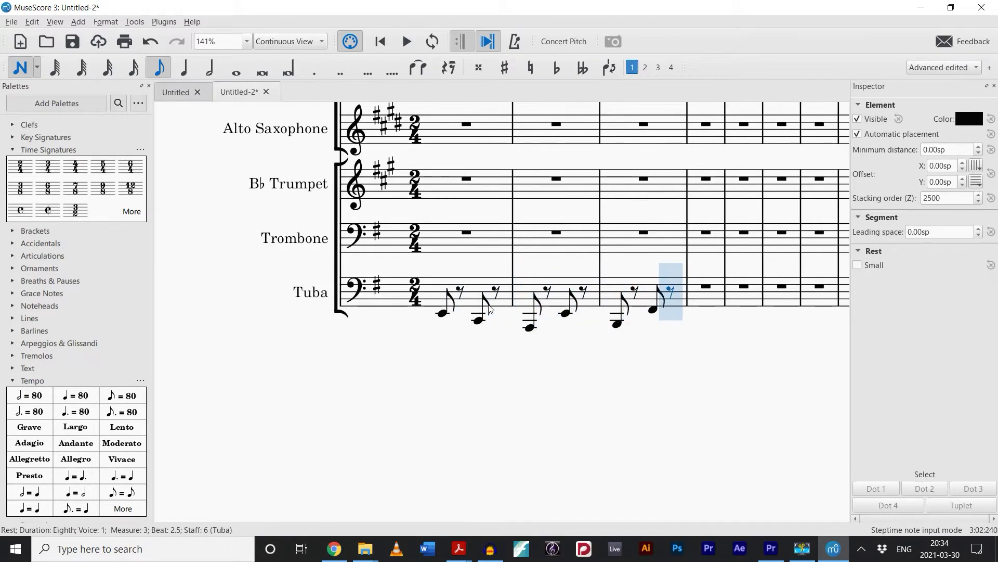
Enter the tuba notes for measures 4–8, including a quarter-note D2 in measure 8
{"action": "key", "text": "d"}
{"action": "key", "text": "b"}
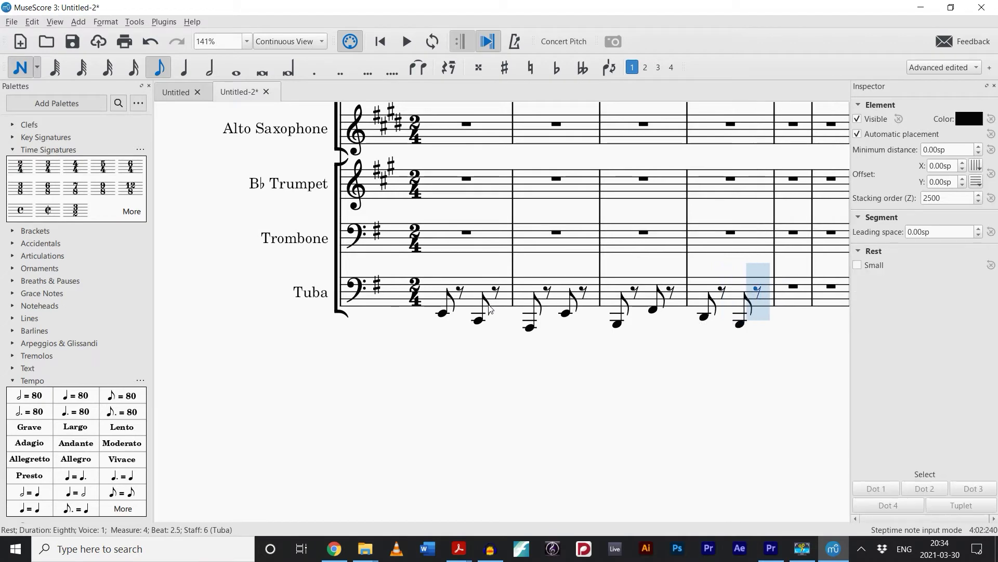
{"action": "key", "text": "Right"}
{"action": "key", "text": "e"}
{"action": "key", "text": "Right"}
{"action": "key", "text": "d"}
{"action": "key", "text": "Right"}
{"action": "key", "text": "c"}
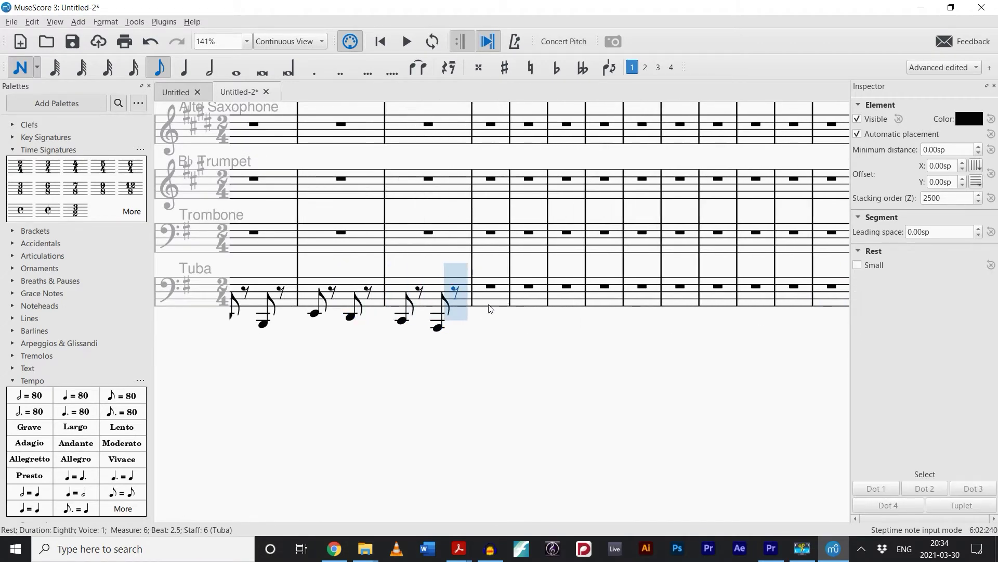
{"action": "key", "text": "0"}
{"action": "key", "text": "b"}
{"action": "key", "text": "0"}
{"action": "key", "text": "b"}
{"action": "key", "text": "0"}
{"action": "key", "text": "e"}
{"action": "key", "text": "0"}
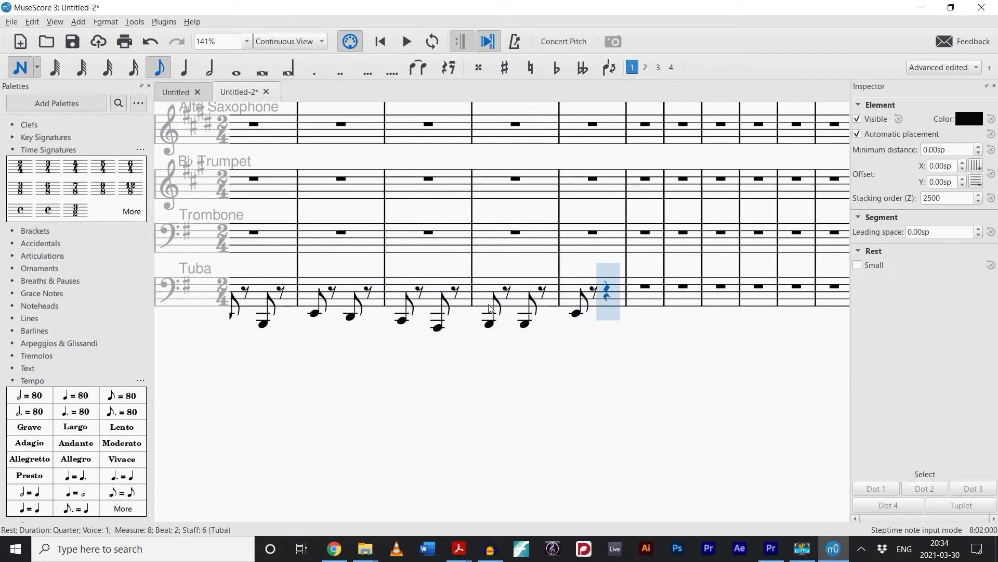
{"action": "key", "text": "5"}
{"action": "key", "text": "d"}
{"action": "key", "text": "4"}
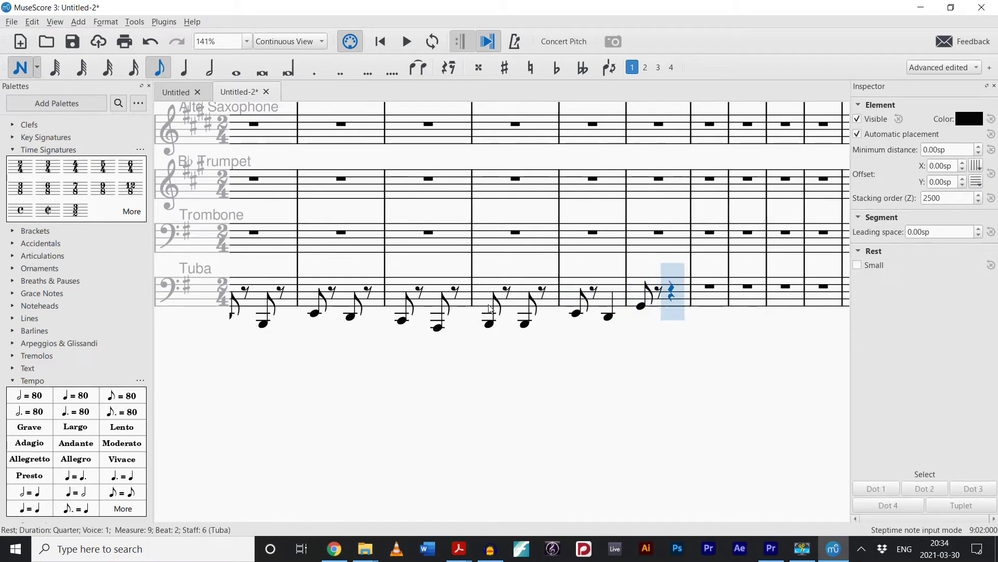
{"action": "key", "text": "e"}
{"action": "key", "text": "0"}
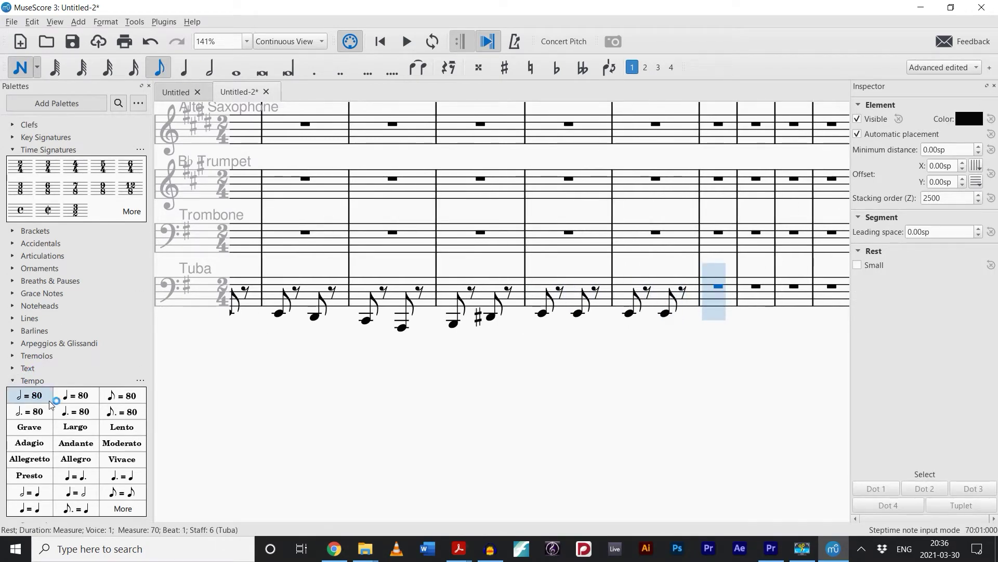
Add a tempo mark at measure 70 and change it to ♩ = 126
{"action": "left_click_drag", "start_coordinate": [76, 395], "coordinate": [741, 309]}
{"action": "double_click", "coordinate": [732, 193]}
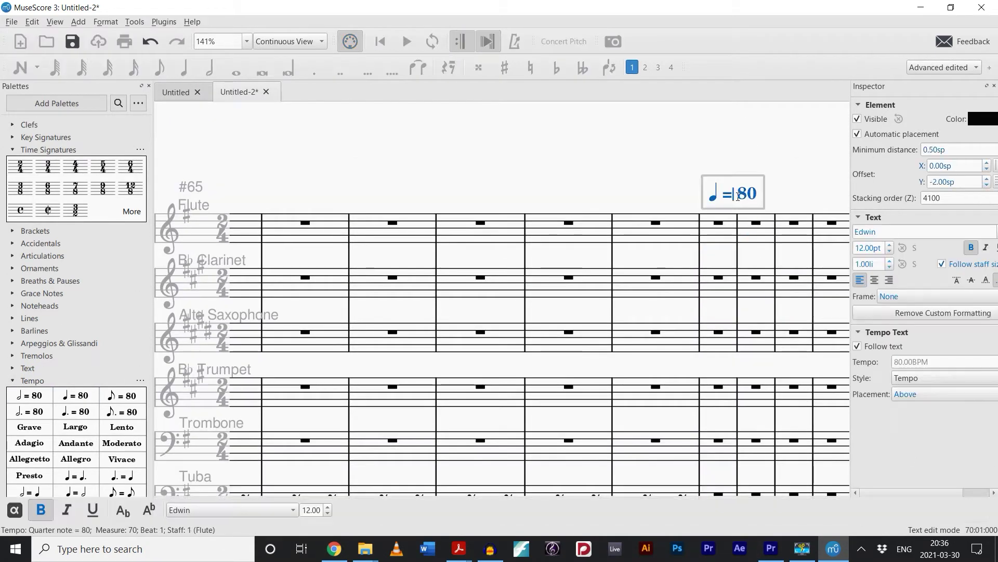
{"action": "left_click_drag", "start_coordinate": [737, 193], "coordinate": [773, 205]}
{"action": "type", "text": "126"}
{"action": "scroll", "coordinate": [754, 312], "scroll_direction": "down", "scroll_amount": 2}
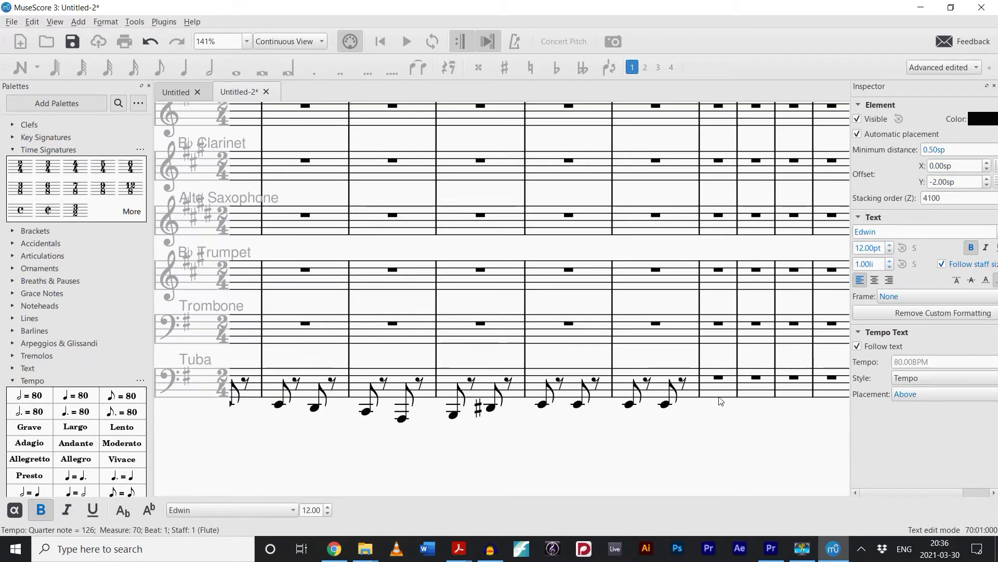
{"action": "left_click", "coordinate": [718, 377]}
Put a 4/4 time signature at measure 70 and enter tuba notes F2 through B♭1 in measures 70–71
{"action": "left_click_drag", "start_coordinate": [75, 166], "coordinate": [721, 382]}
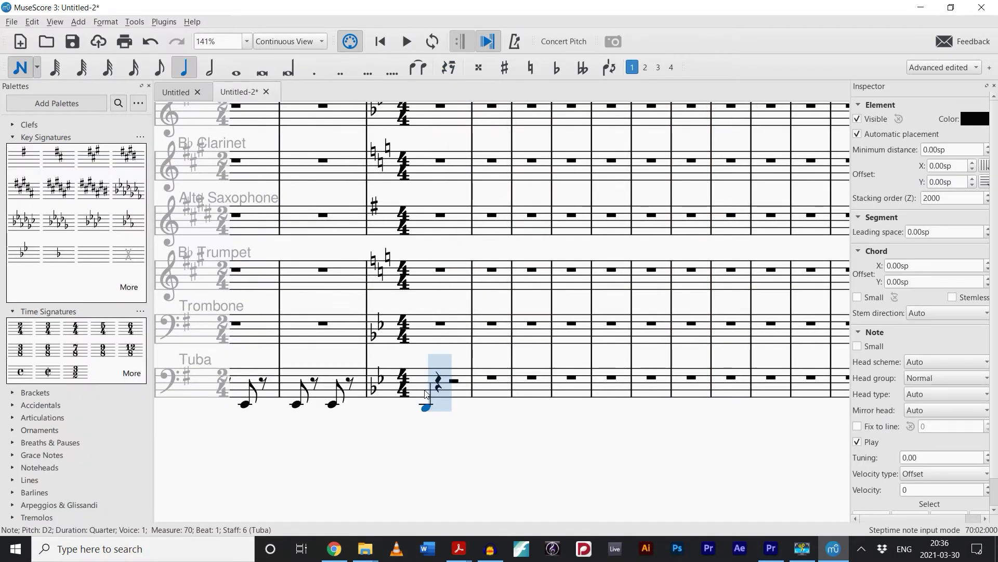
{"action": "key", "text": "f"}
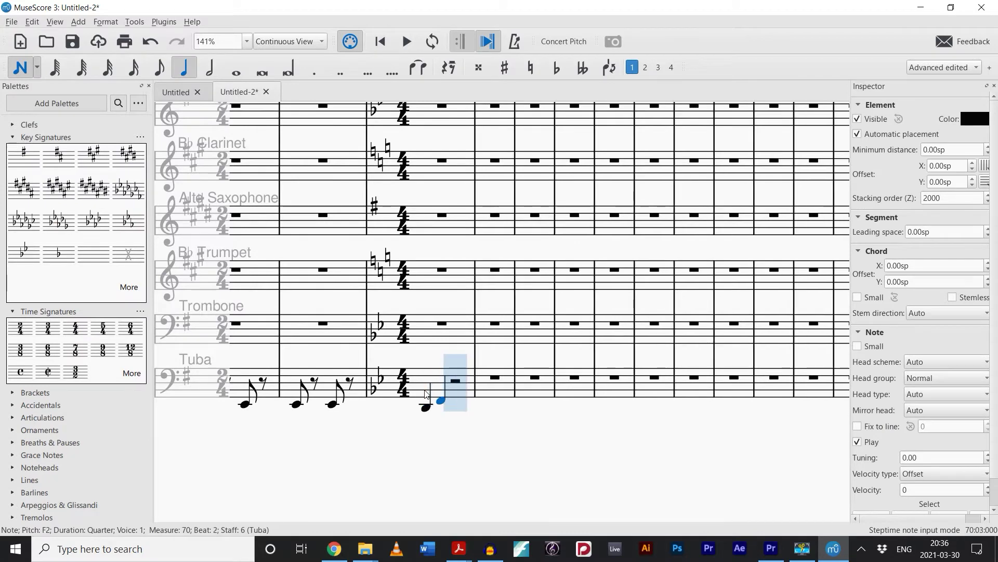
{"action": "key", "text": "e"}
{"action": "key", "text": "g"}
{"action": "key", "text": "d"}
{"action": "key", "text": "f"}
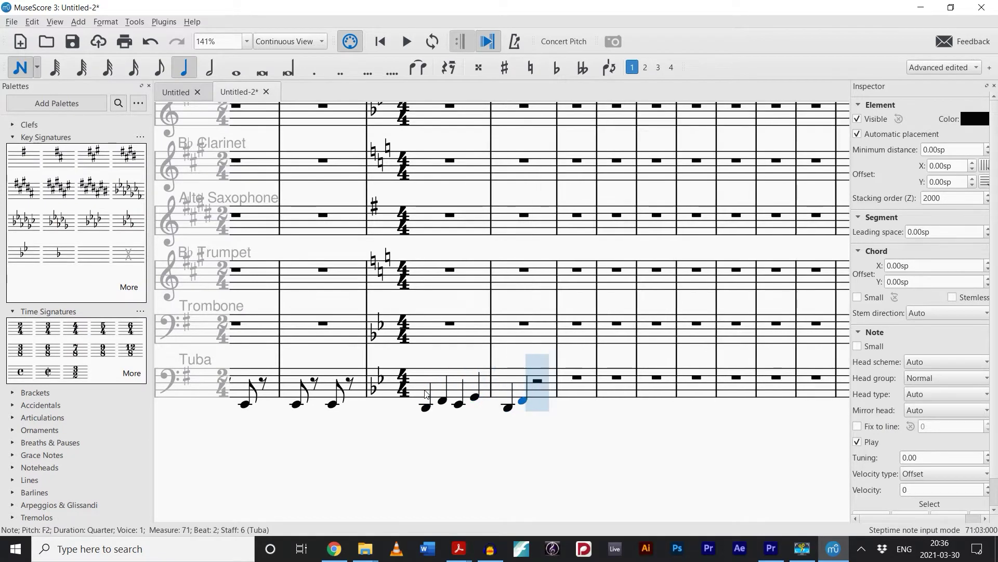
{"action": "key", "text": "4"}
{"action": "key", "text": "e"}
{"action": "key", "text": "d"}
{"action": "key", "text": "c"}
{"action": "key", "text": "b"}
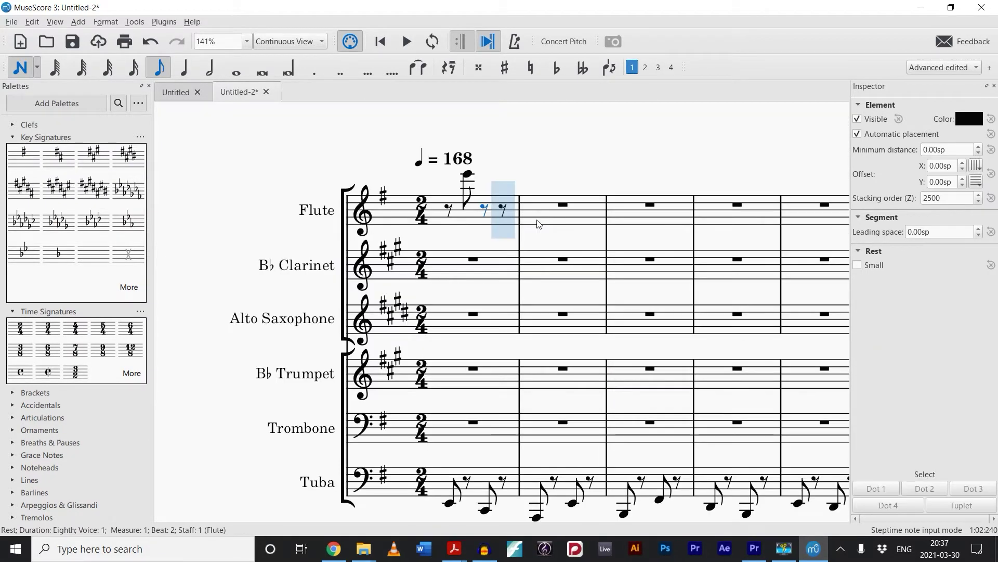
Enter flute notes D6, C6, B5, A5, C6 and the rests finishing measure 3
{"action": "key", "text": "c"}
{"action": "key", "text": "d"}
{"action": "key", "text": "c"}
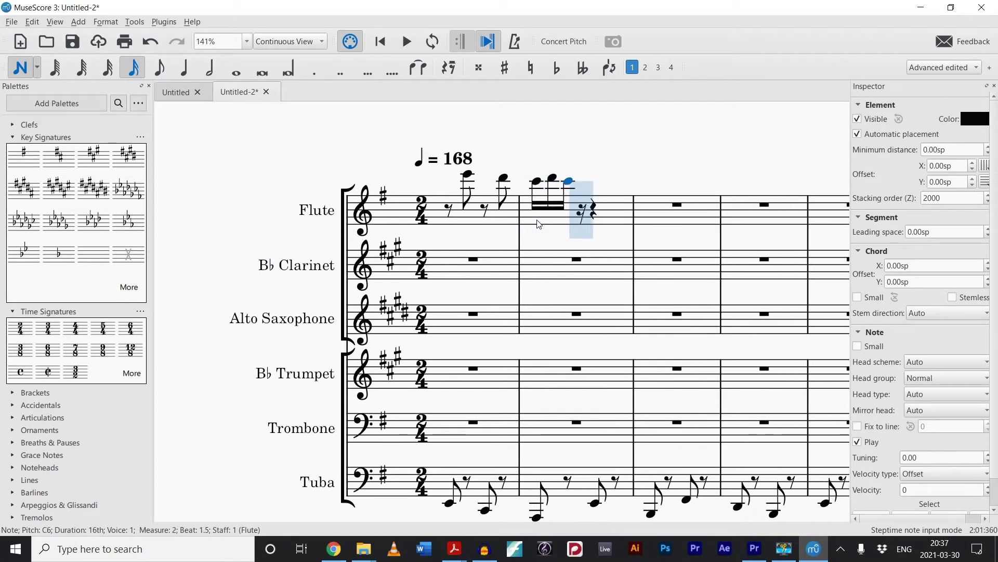
{"action": "key", "text": "b"}
{"action": "key", "text": "4"}
{"action": "key", "text": "a"}
{"action": "key", "text": "c"}
{"action": "key", "text": "5"}
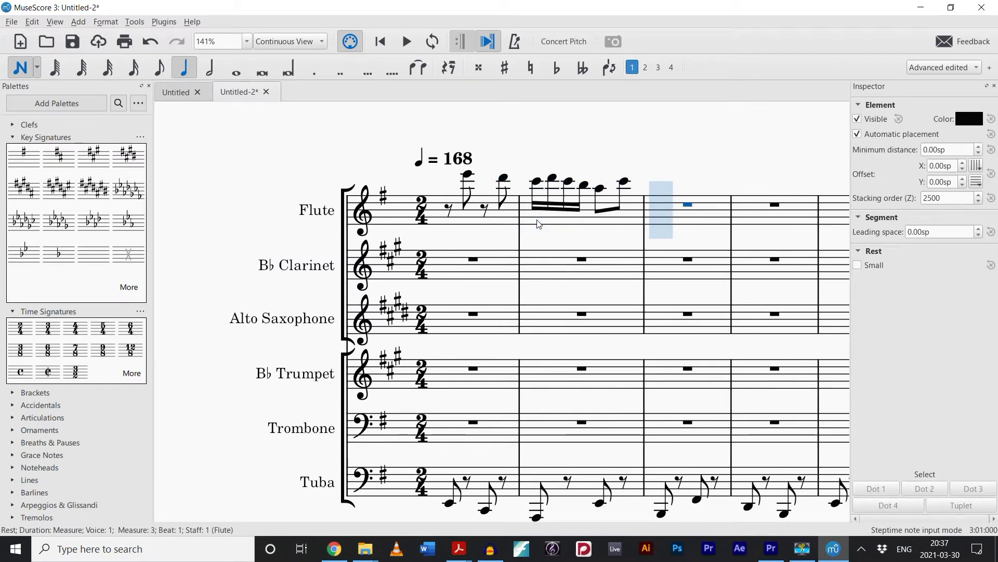
{"action": "key", "text": "4"}
{"action": "key", "text": "0"}
{"action": "key", "text": "5"}
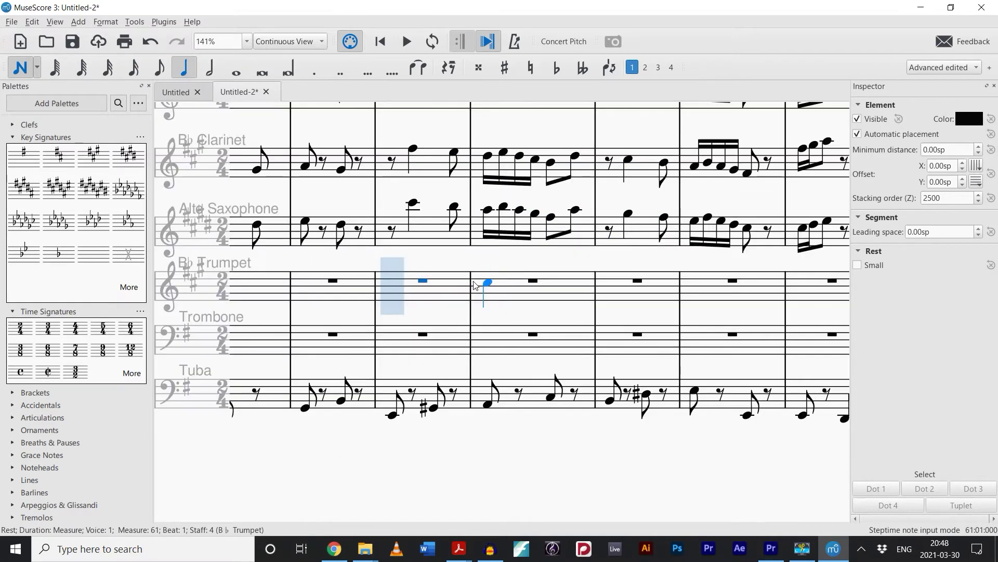
Copy Alto Saxophone measures 61–69 and paste them into Bb Trumpet measure 61
{"action": "key", "text": "Escape"}
{"action": "scroll", "coordinate": [671, 258], "scroll_direction": "right", "scroll_amount": 3}
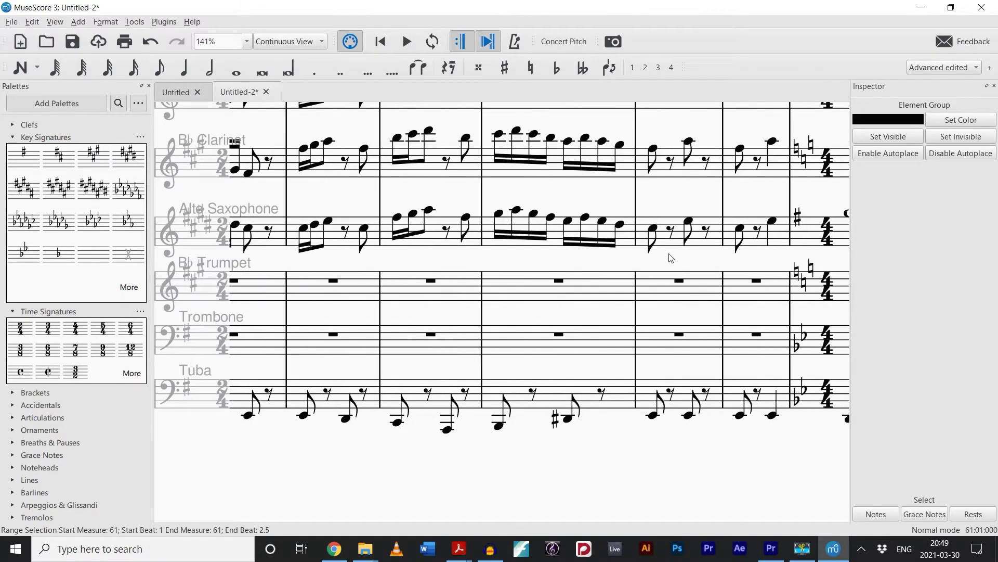
{"action": "left_click", "coordinate": [765, 243], "text": "shift"}
{"action": "key", "text": "ctrl+c"}
{"action": "scroll", "coordinate": [452, 285], "scroll_direction": "left", "scroll_amount": 5}
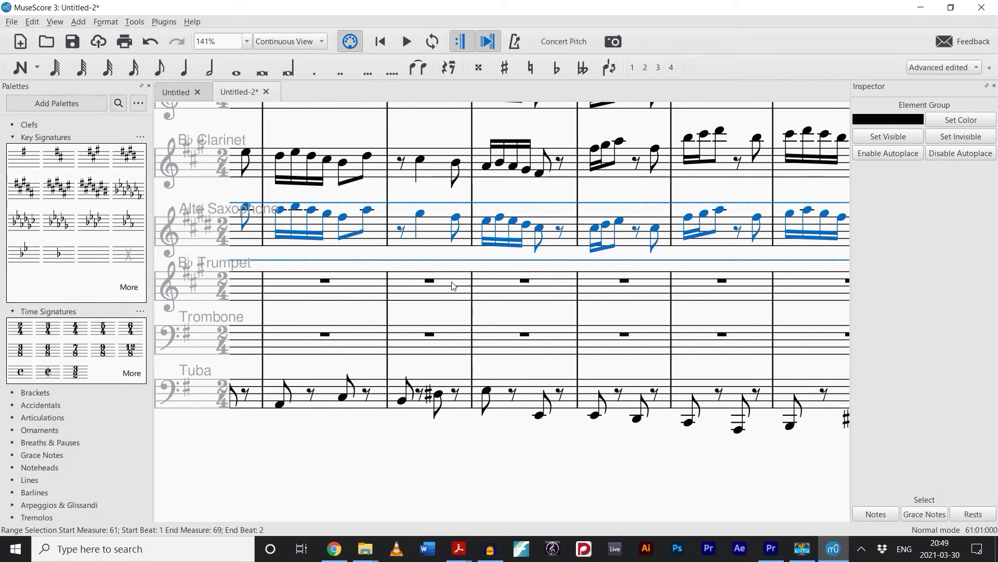
{"action": "left_click", "coordinate": [368, 297]}
{"action": "key", "text": "ctrl+v"}
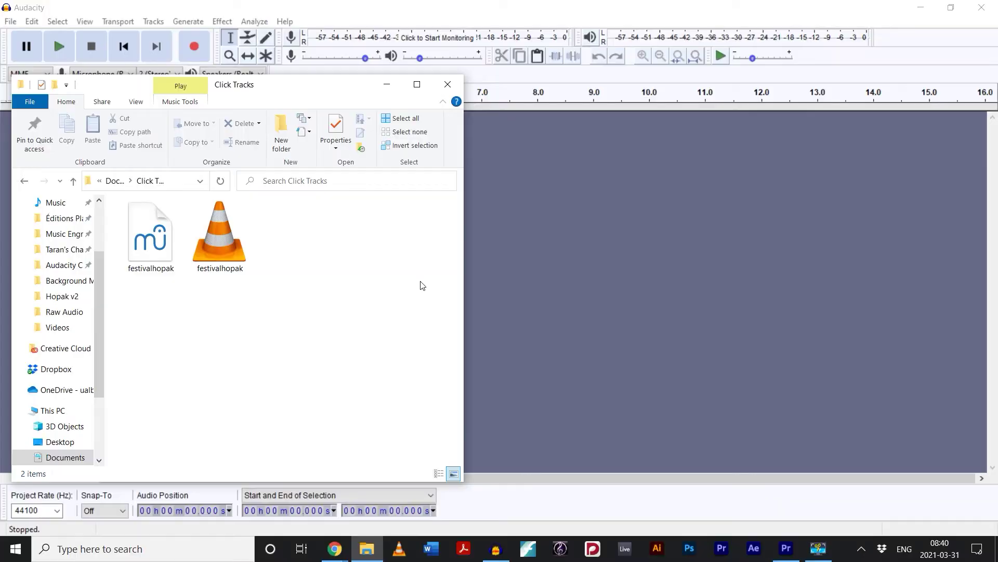
Drag festivalhopak.wav into Audacity as a new stereo track
{"action": "left_click_drag", "start_coordinate": [219, 234], "coordinate": [582, 351]}
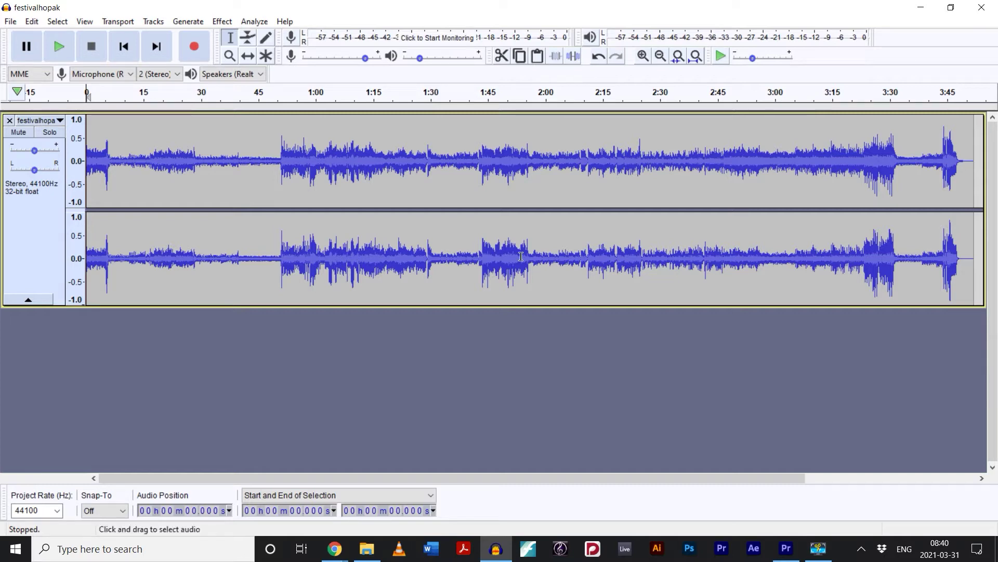
Play the recording from around 1:28 back toward 1:15 to locate the tempo change
{"action": "left_click", "coordinate": [424, 171]}
{"action": "key", "text": "space"}
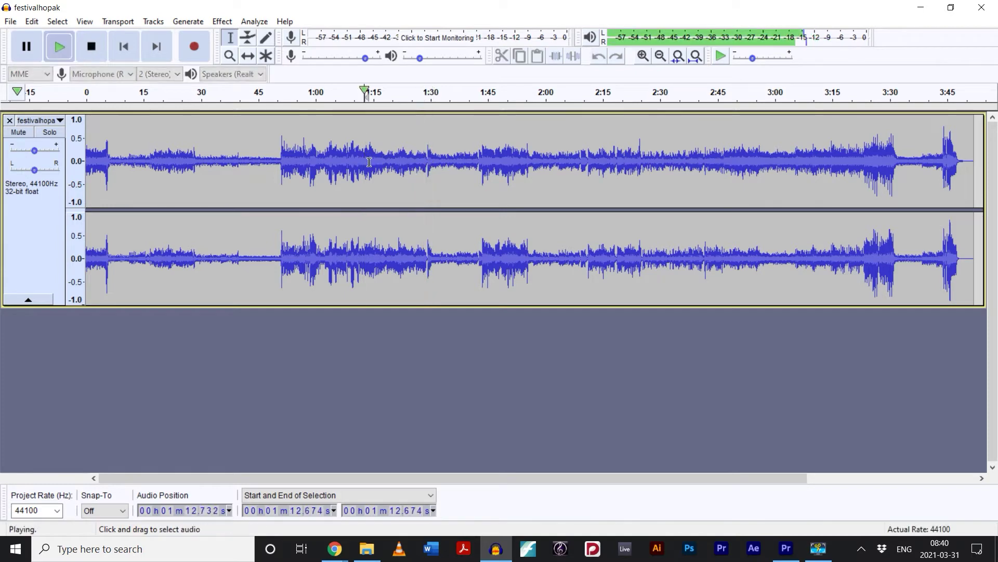
{"action": "left_click", "coordinate": [389, 159]}
{"action": "key", "text": "space"}
{"action": "scroll", "coordinate": [387, 159], "scroll_direction": "up", "scroll_amount": 3, "text": "ctrl"}
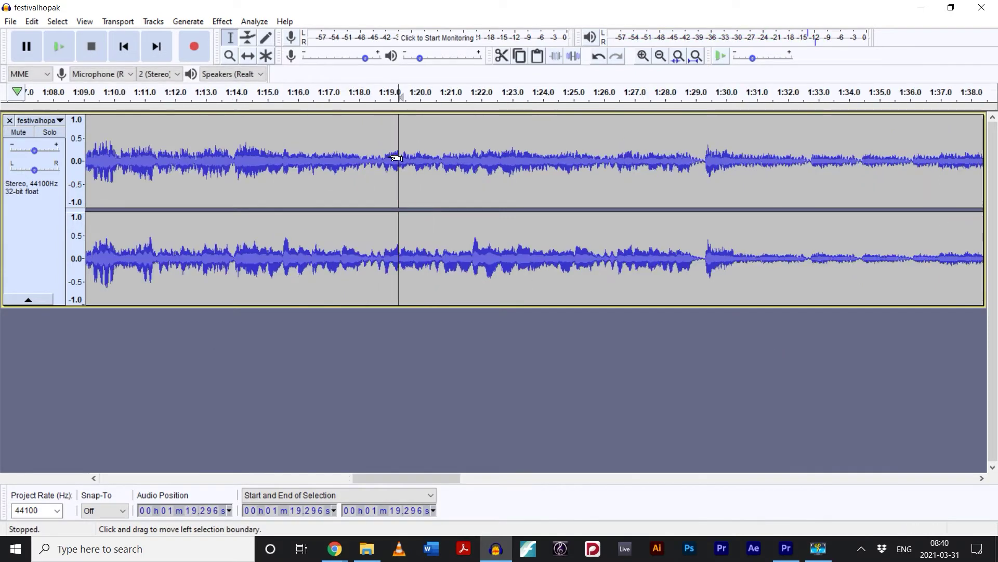
{"action": "left_click", "coordinate": [353, 159]}
{"action": "key", "text": "space"}
{"action": "key", "text": "space"}
{"action": "left_click", "coordinate": [256, 158]}
{"action": "key", "text": "space"}
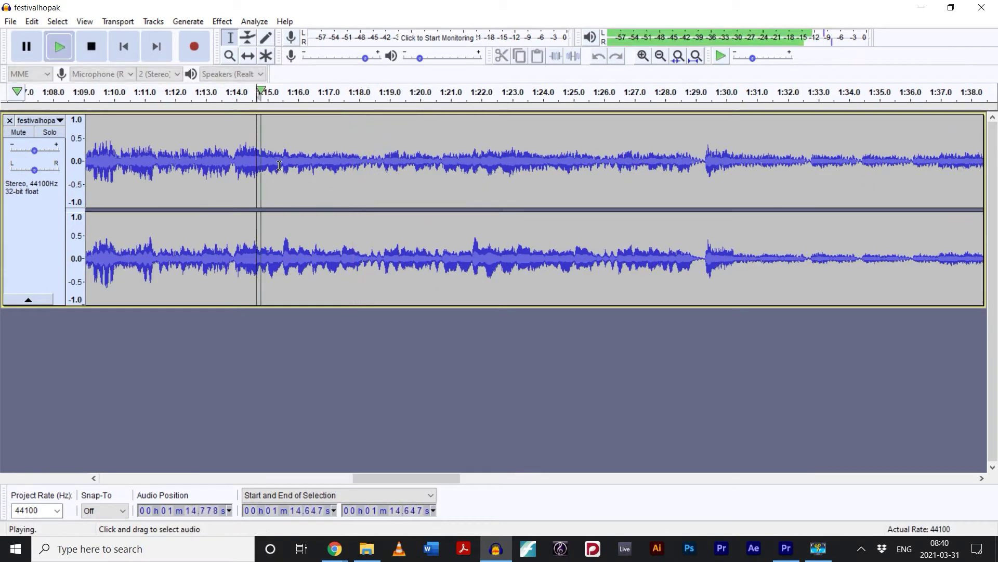
Zoom in, set the cursor at 1:15.027 and add a label there
{"action": "key", "text": "space"}
{"action": "scroll", "coordinate": [260, 162], "scroll_direction": "up", "scroll_amount": 3, "text": "ctrl"}
{"action": "scroll", "coordinate": [266, 162], "scroll_direction": "up", "scroll_amount": 1, "text": "ctrl"}
{"action": "key", "text": "space"}
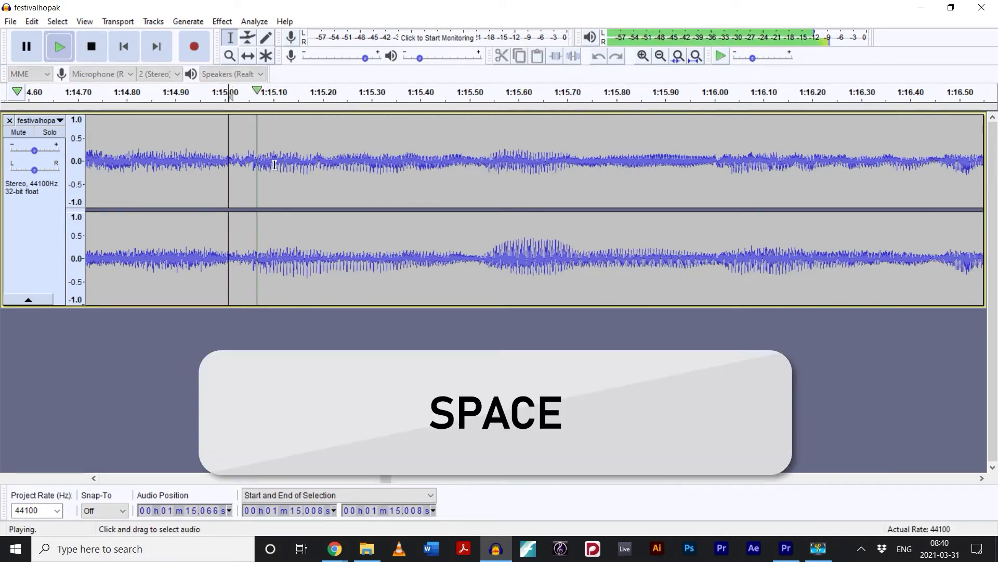
{"action": "key", "text": "space"}
{"action": "left_click", "coordinate": [238, 146]}
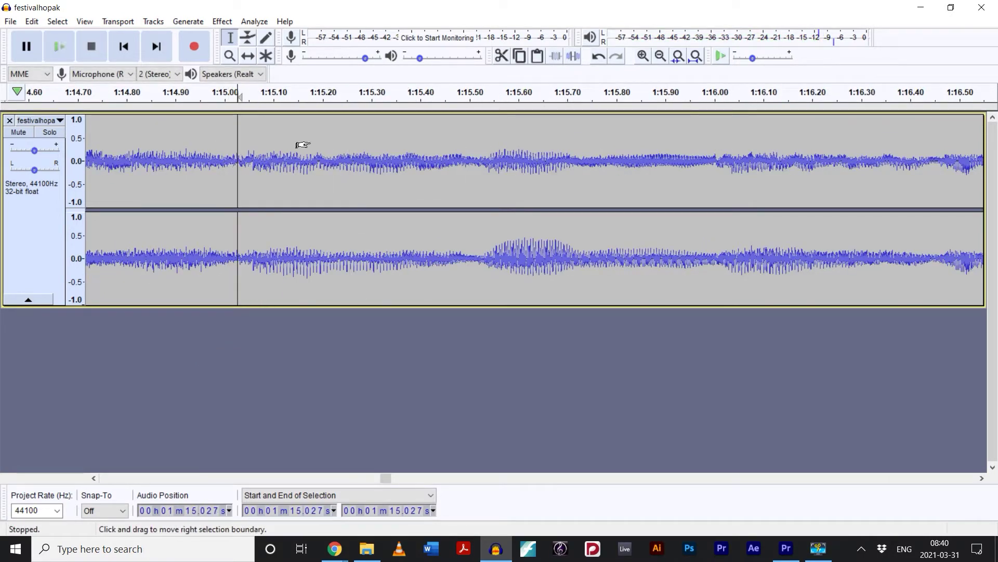
{"action": "key", "text": "ctrl+b"}
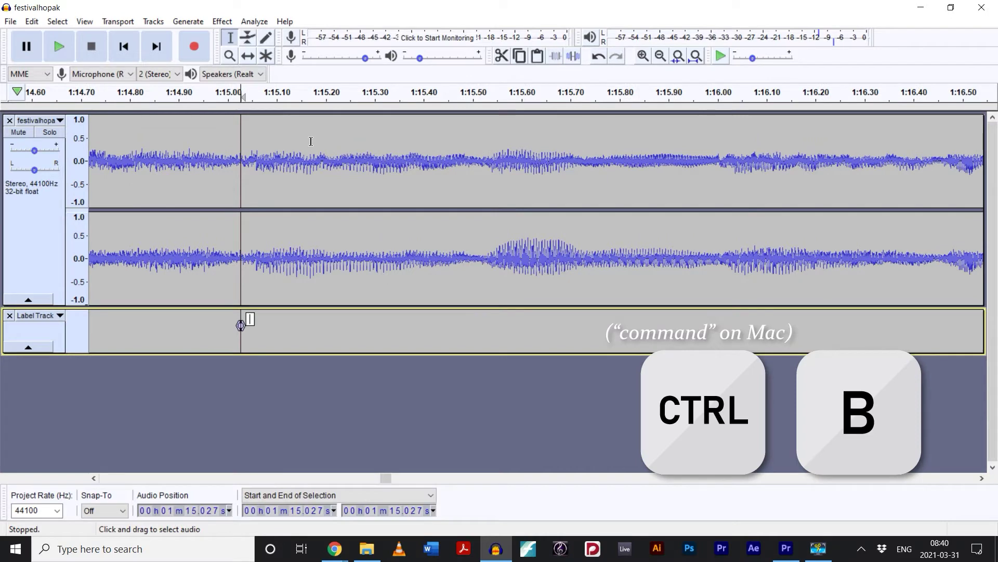
Name the 1:15.027 label 'm70 4/4 126bpm' and return to the recording's start
{"action": "type", "text": "m70"}
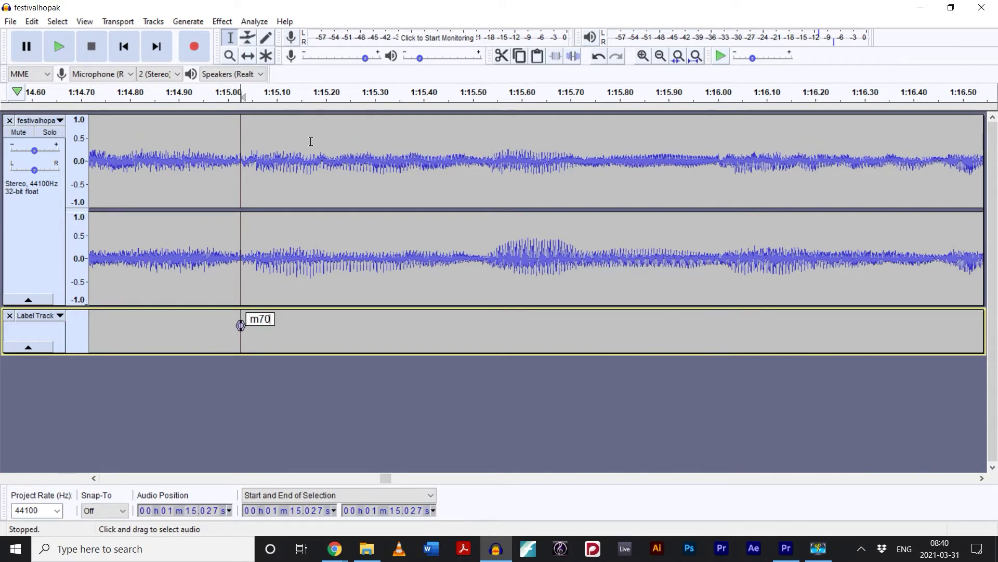
{"action": "type", "text": " 4/4 126bpm"}
{"action": "key", "text": "Return"}
{"action": "key", "text": "Home"}
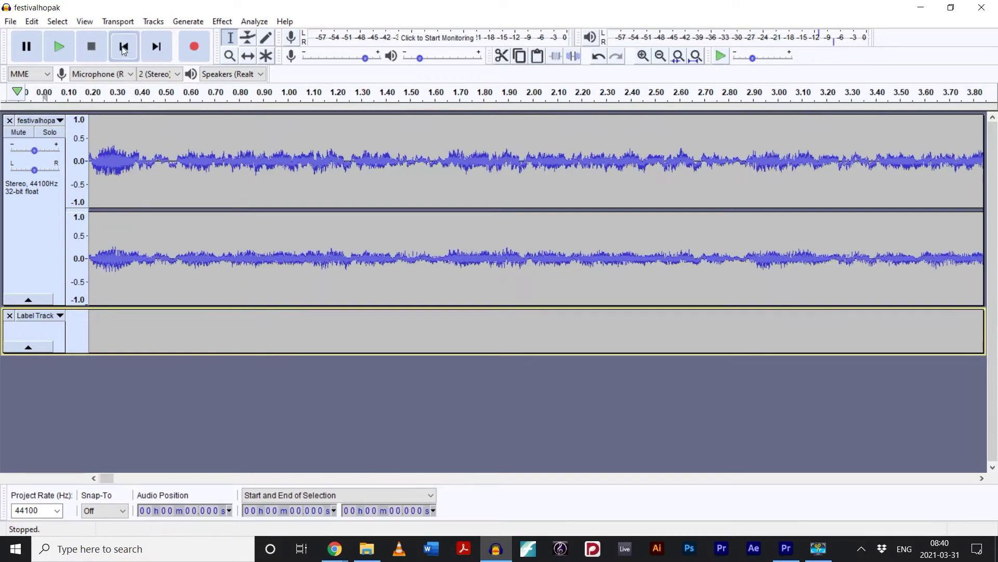
{"action": "key", "text": "space"}
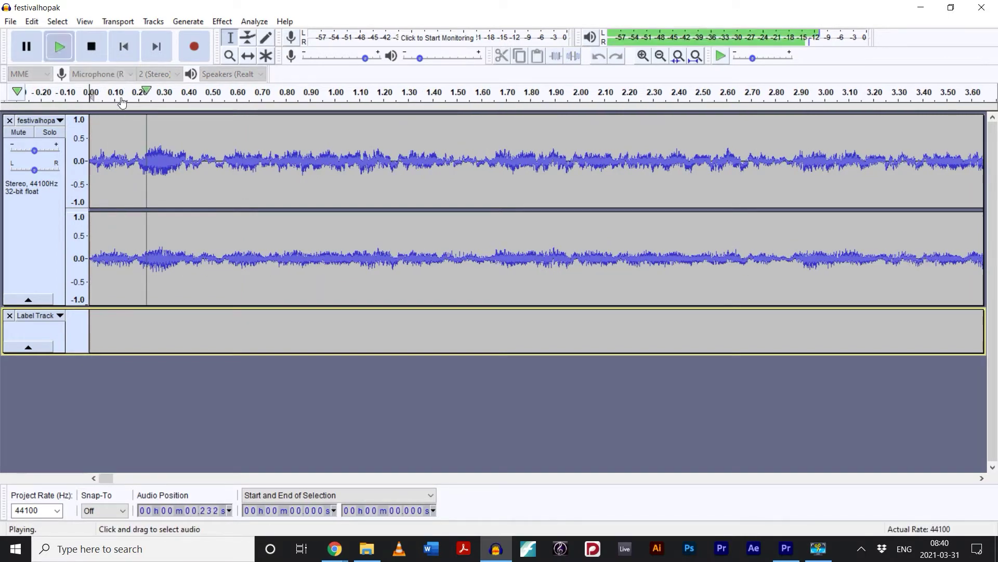
Add a label reading 'm1 2/4 168bpm' at the very start of the recording
{"action": "left_click", "coordinate": [124, 46]}
{"action": "key", "text": "ctrl+b"}
{"action": "type", "text": "m1 2/4 168bpm"}
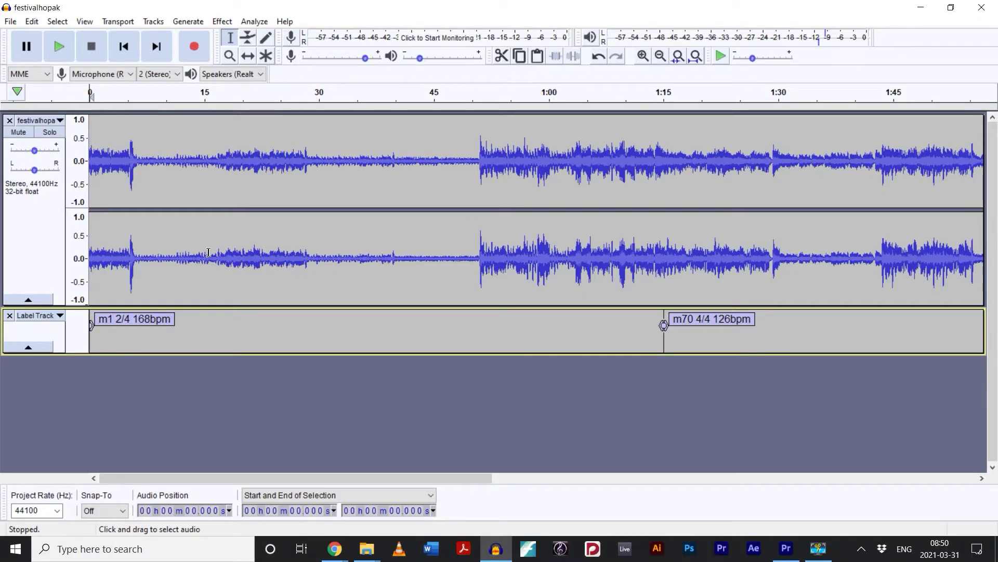
{"action": "left_click", "coordinate": [154, 22]}
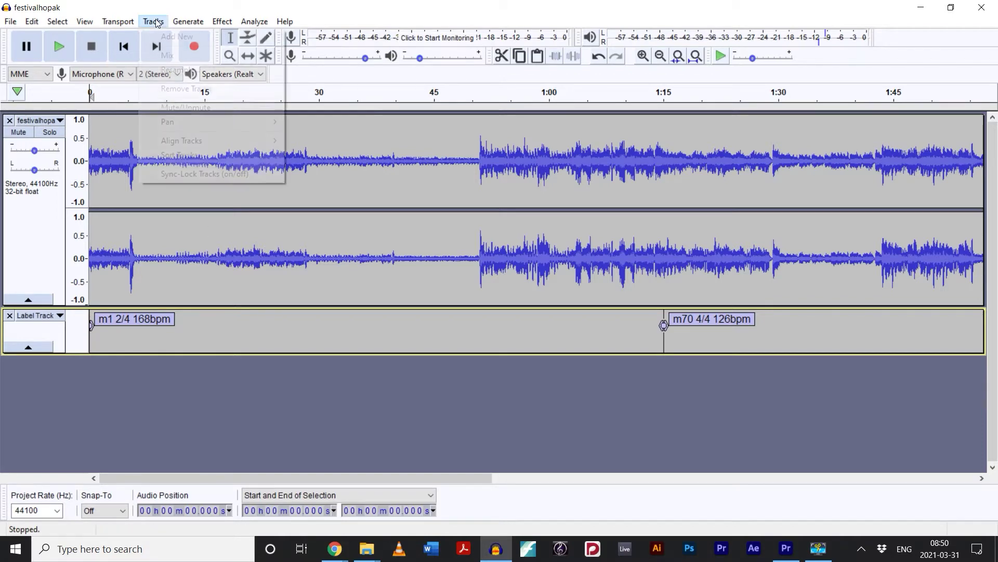
Add two new empty mono tracks from Tracks > Add New
{"action": "mouse_move", "coordinate": [207, 43]}
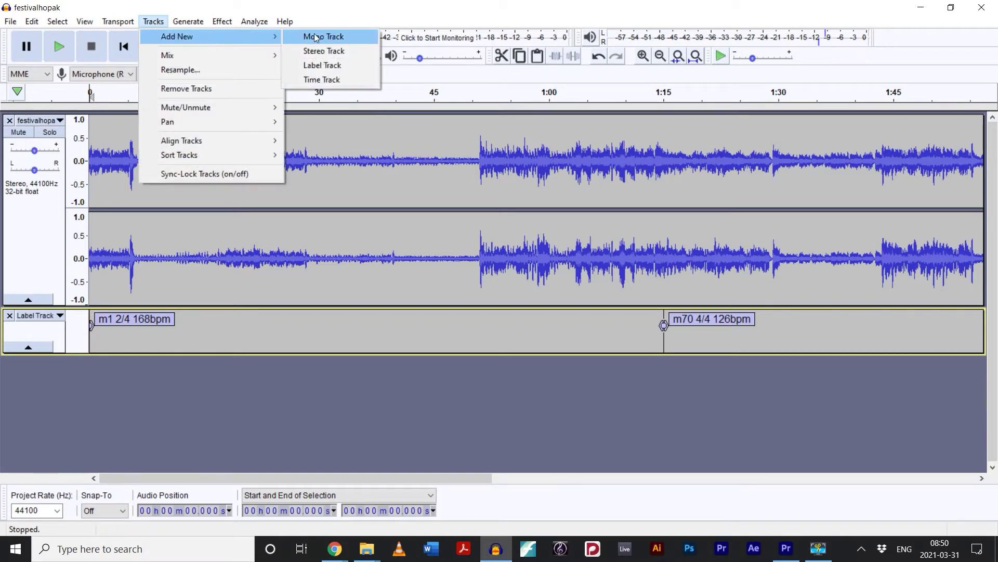
{"action": "left_click", "coordinate": [356, 38]}
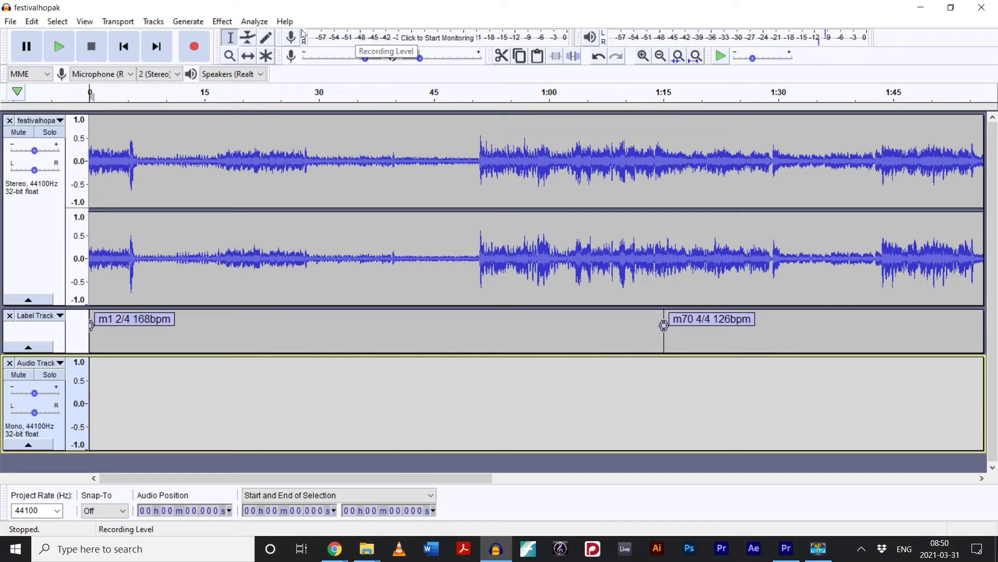
{"action": "left_click", "coordinate": [153, 21]}
{"action": "mouse_move", "coordinate": [174, 37]}
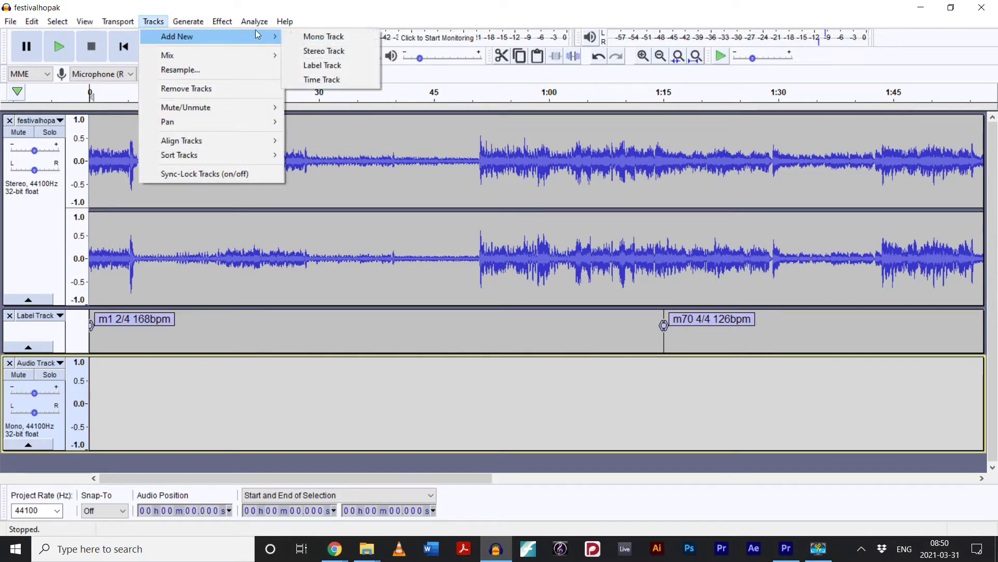
{"action": "left_click", "coordinate": [311, 39]}
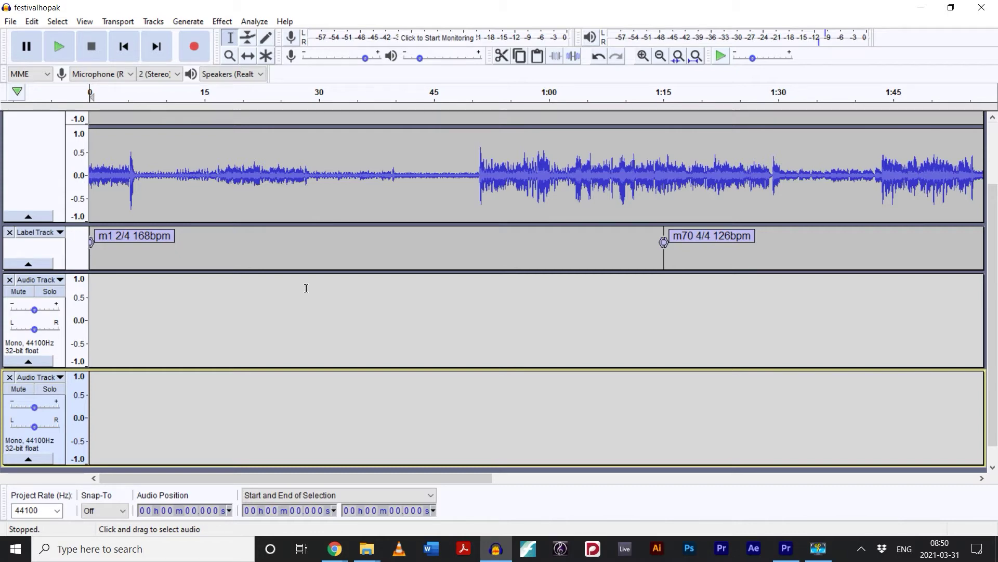
Set up a Rhythm Track on the first new track: tempo 168, 2 beats per measure, 500 measures
{"action": "left_click", "coordinate": [90, 318]}
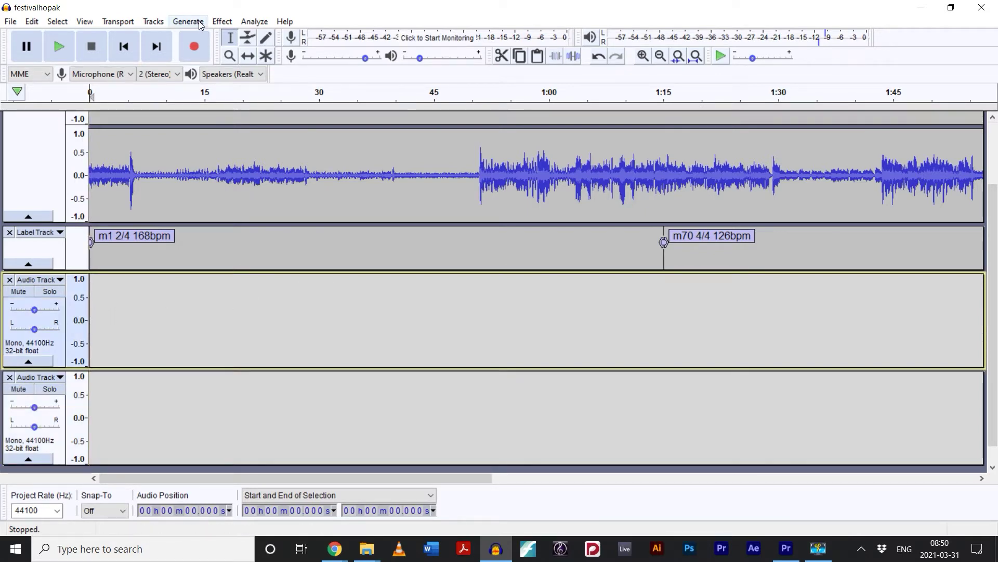
{"action": "left_click", "coordinate": [199, 23]}
{"action": "left_click", "coordinate": [230, 141]}
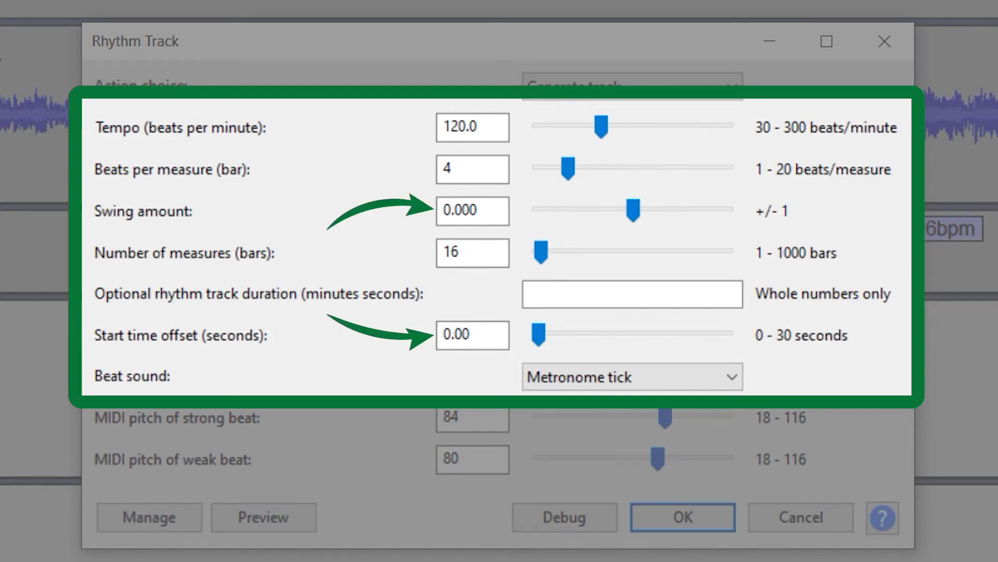
{"action": "left_click", "coordinate": [480, 127]}
{"action": "left_click_drag", "start_coordinate": [480, 127], "coordinate": [420, 121]}
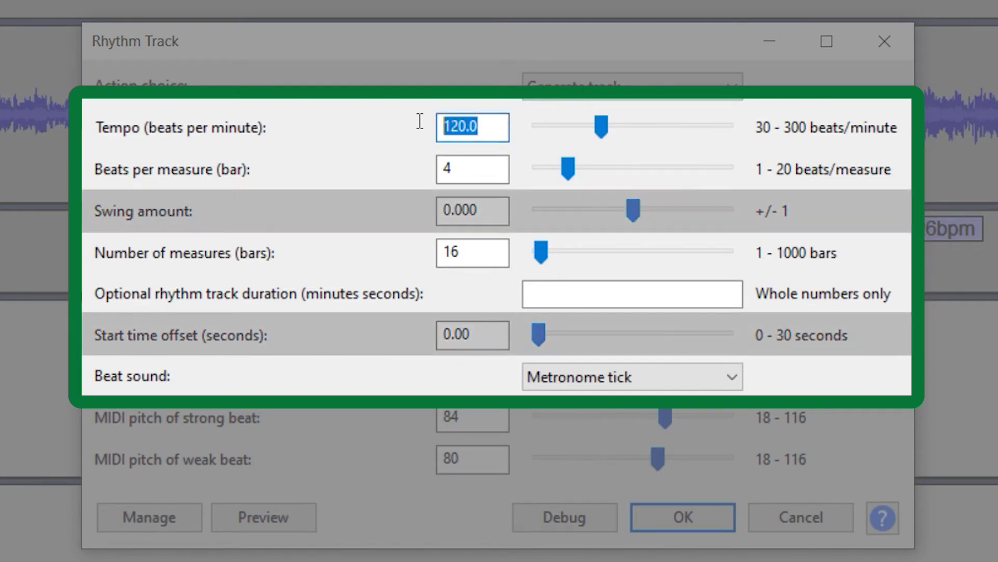
{"action": "type", "text": "168"}
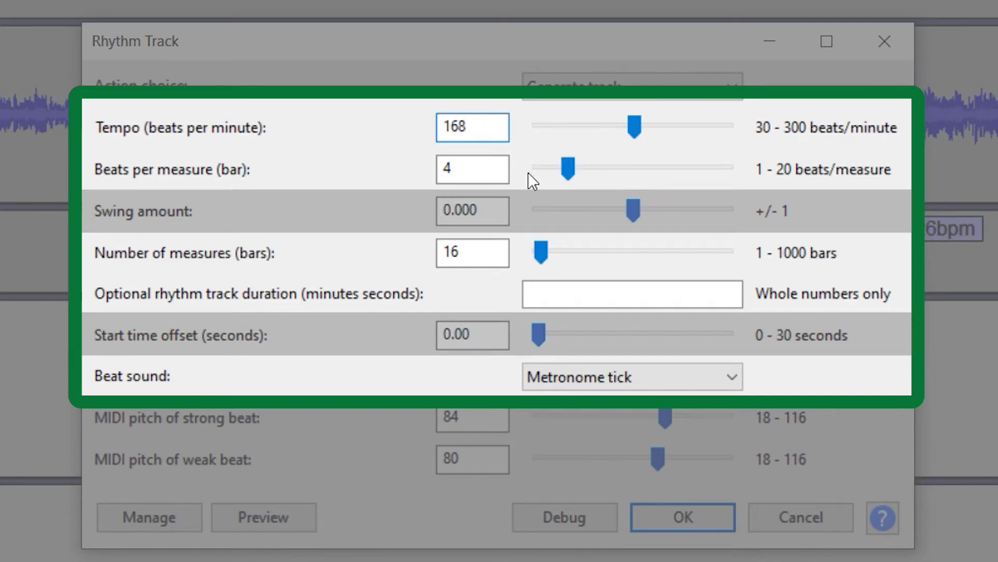
{"action": "key", "text": "Tab"}
{"action": "type", "text": "2"}
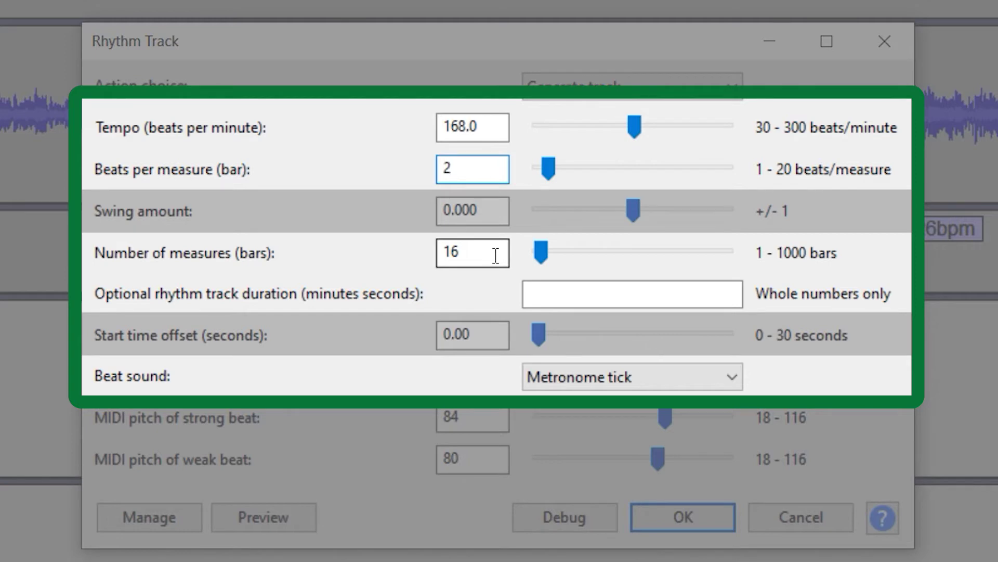
{"action": "double_click", "coordinate": [455, 253]}
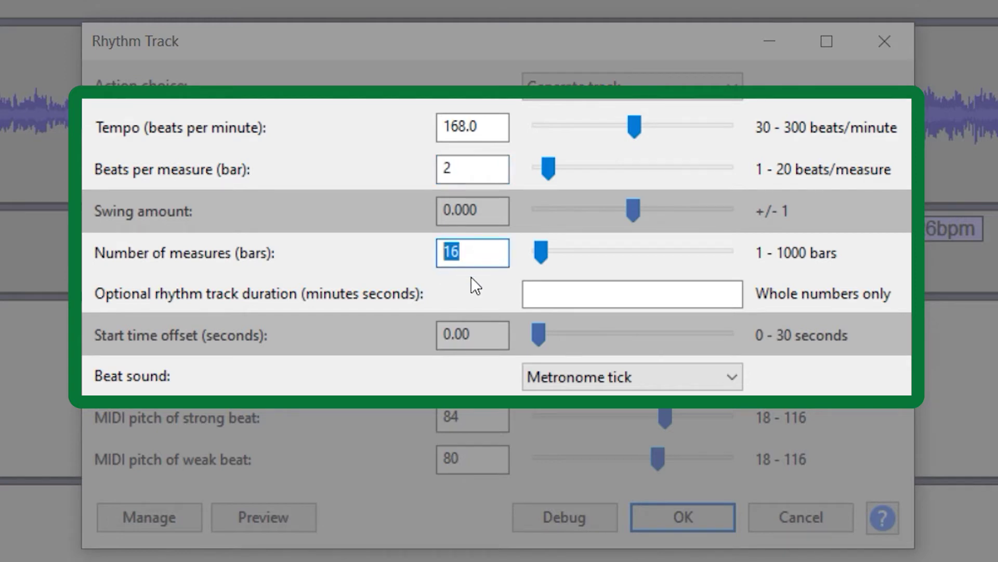
{"action": "type", "text": "500"}
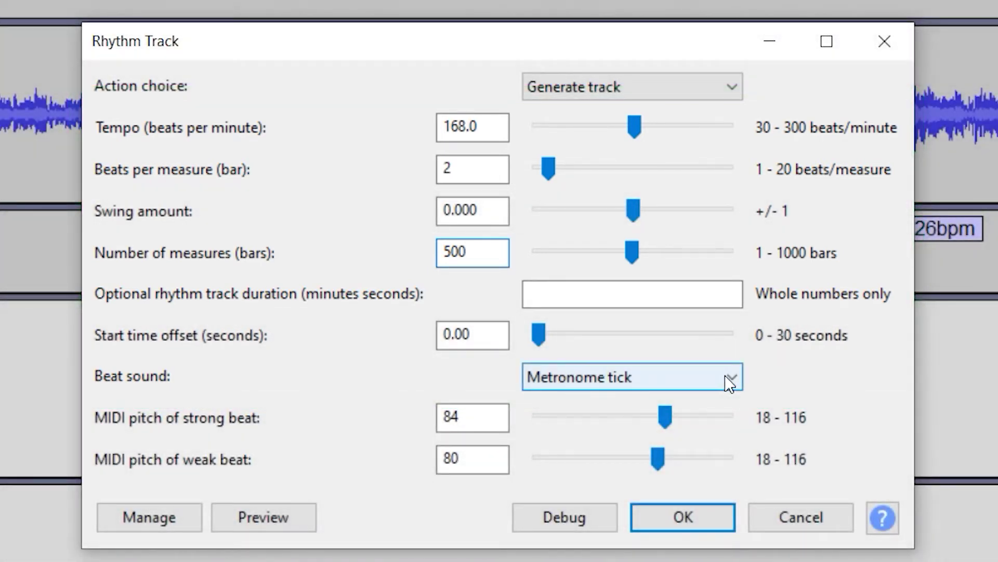
Preview Resonant noise, then generate the click track with the Metronome tick sound
{"action": "left_click", "coordinate": [725, 375]}
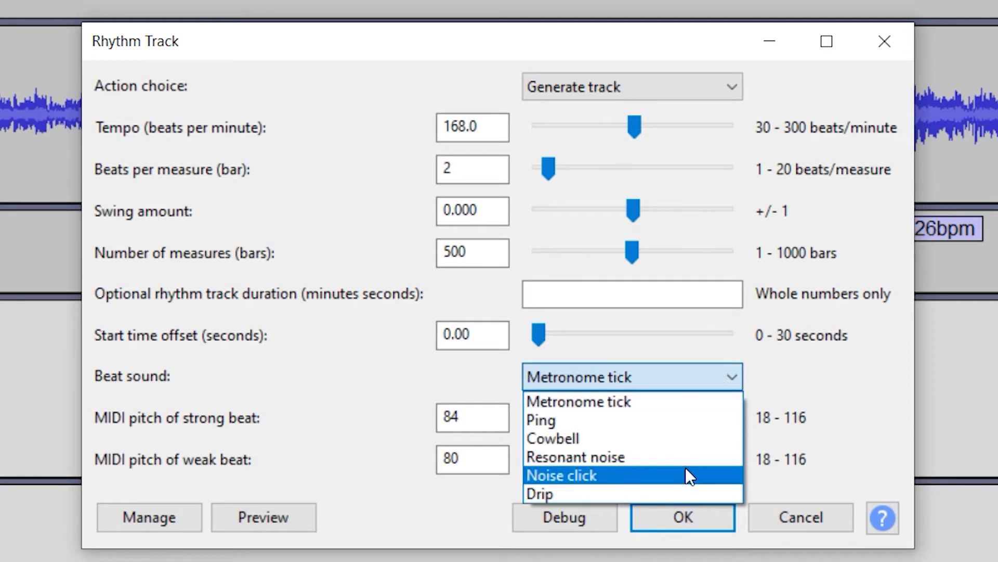
{"action": "left_click", "coordinate": [675, 455]}
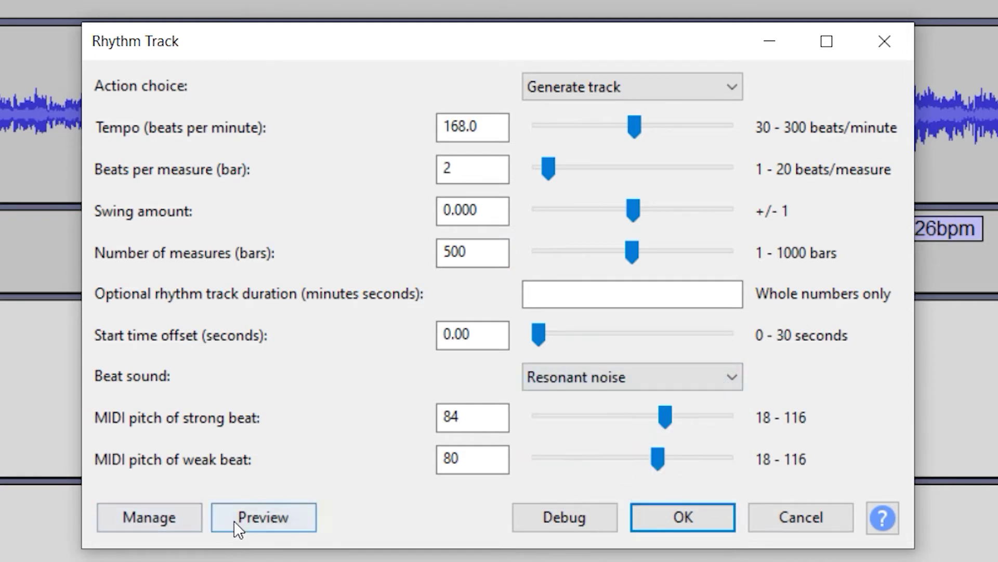
{"action": "left_click", "coordinate": [234, 520]}
{"action": "left_click", "coordinate": [574, 376]}
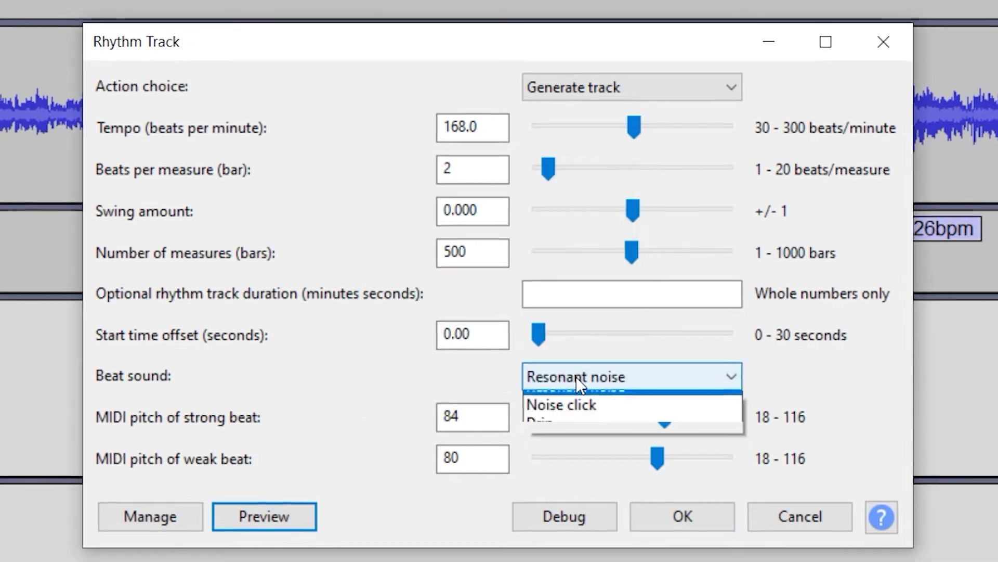
{"action": "left_click", "coordinate": [580, 400]}
{"action": "left_click", "coordinate": [591, 390]}
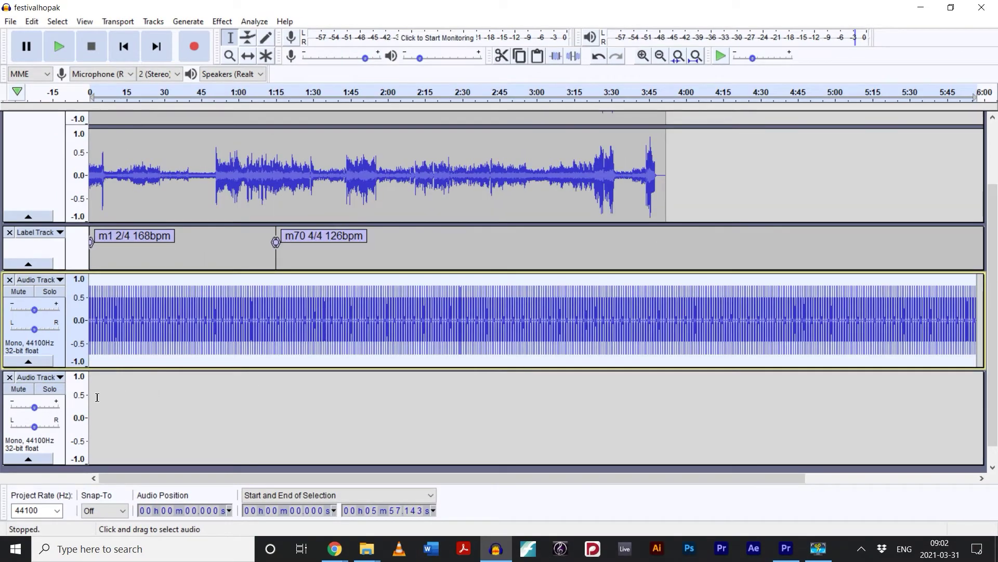
Generate a Ping-sound rhythm track on the bottom mono track after previewing it
{"action": "left_click", "coordinate": [99, 397]}
{"action": "left_click", "coordinate": [184, 21]}
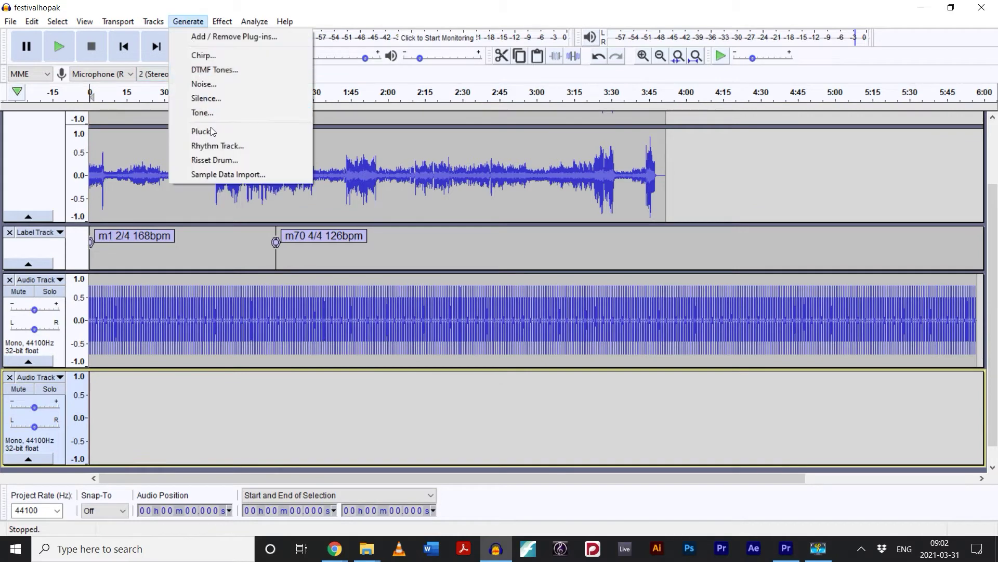
{"action": "left_click", "coordinate": [211, 145]}
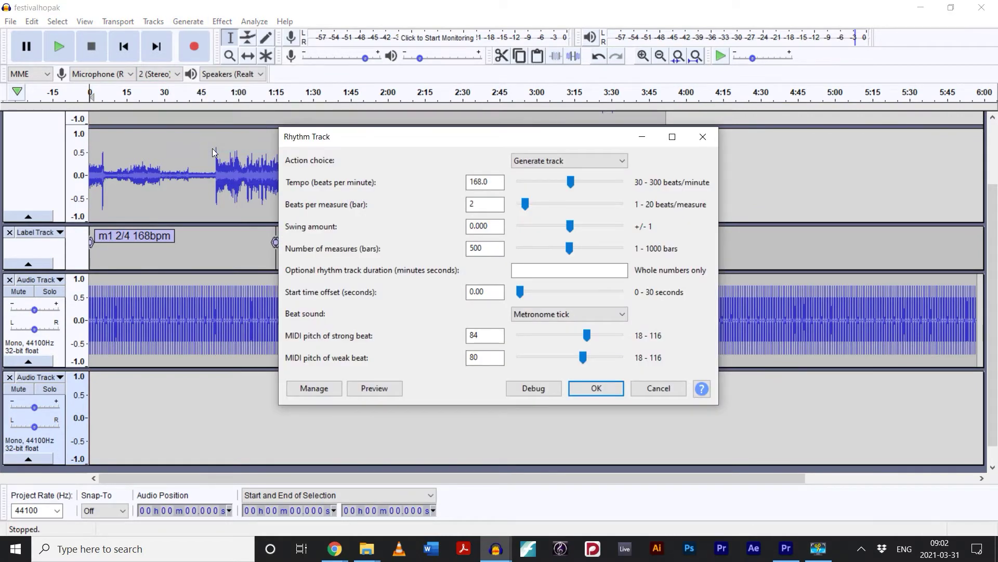
{"action": "left_click", "coordinate": [513, 310]}
{"action": "left_click", "coordinate": [544, 330]}
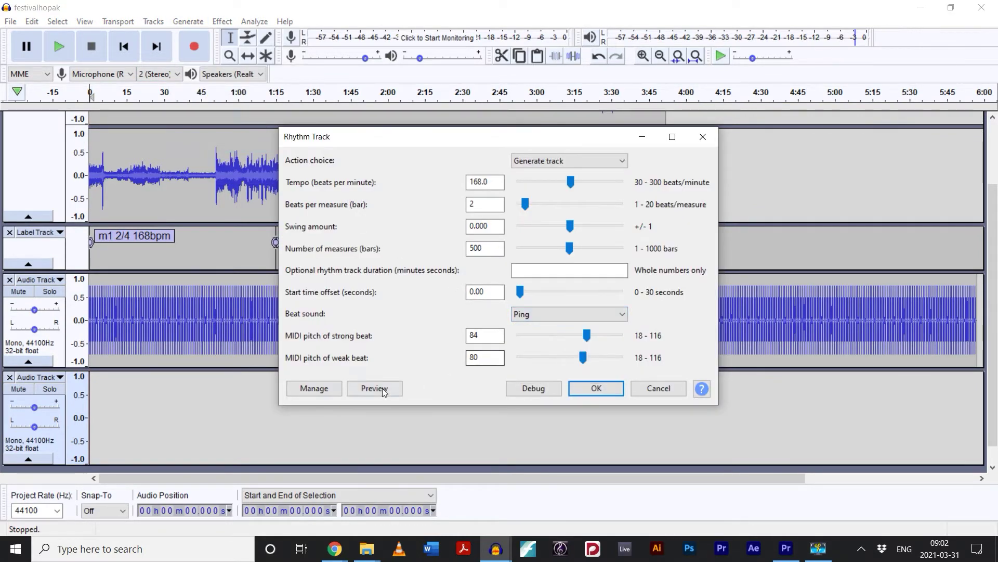
{"action": "left_click", "coordinate": [374, 387]}
{"action": "left_click", "coordinate": [524, 313]}
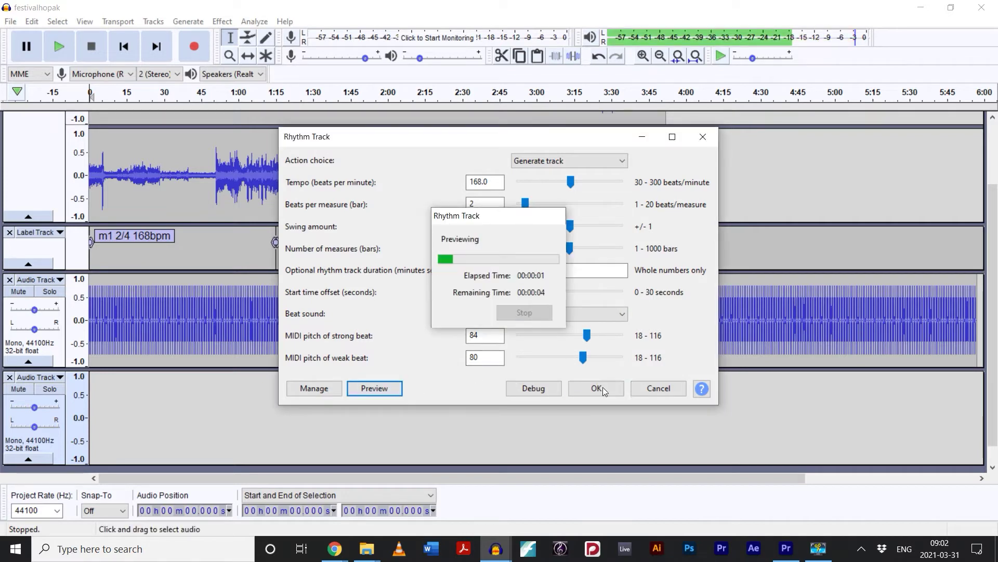
{"action": "left_click", "coordinate": [597, 388]}
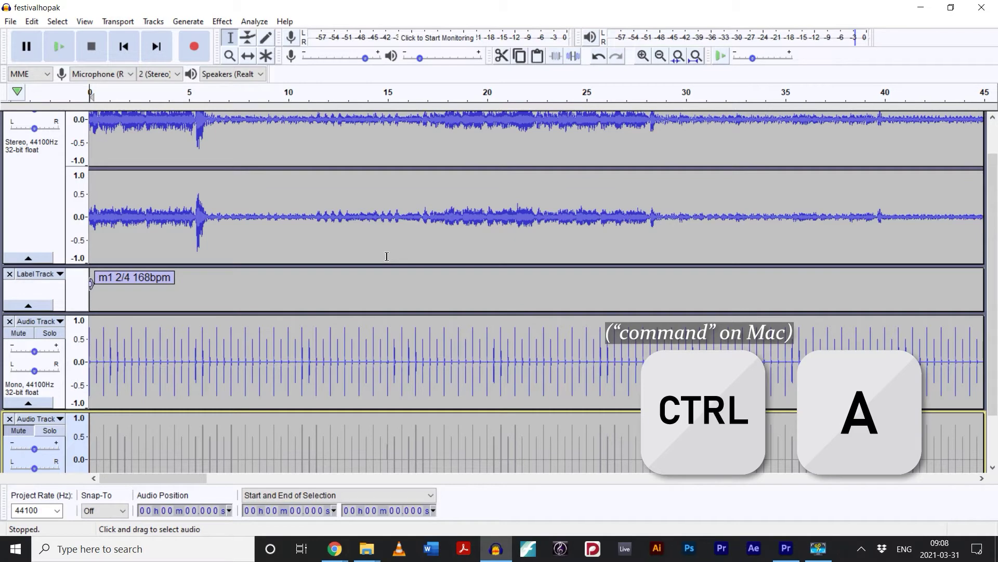
Select all tracks and shift them right with Time Shift so everything starts around 6.3 s
{"action": "key", "text": "ctrl+a"}
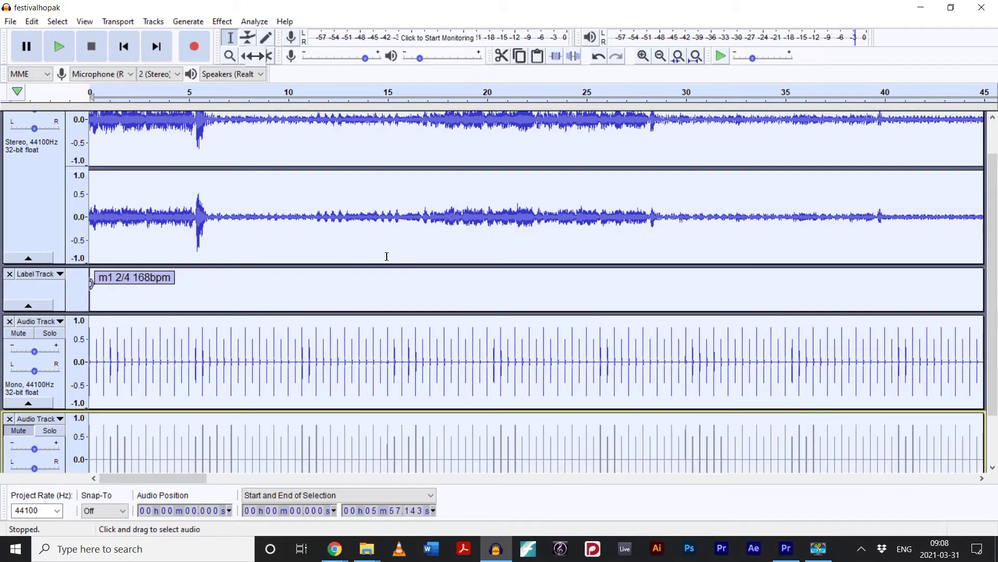
{"action": "left_click", "coordinate": [248, 55]}
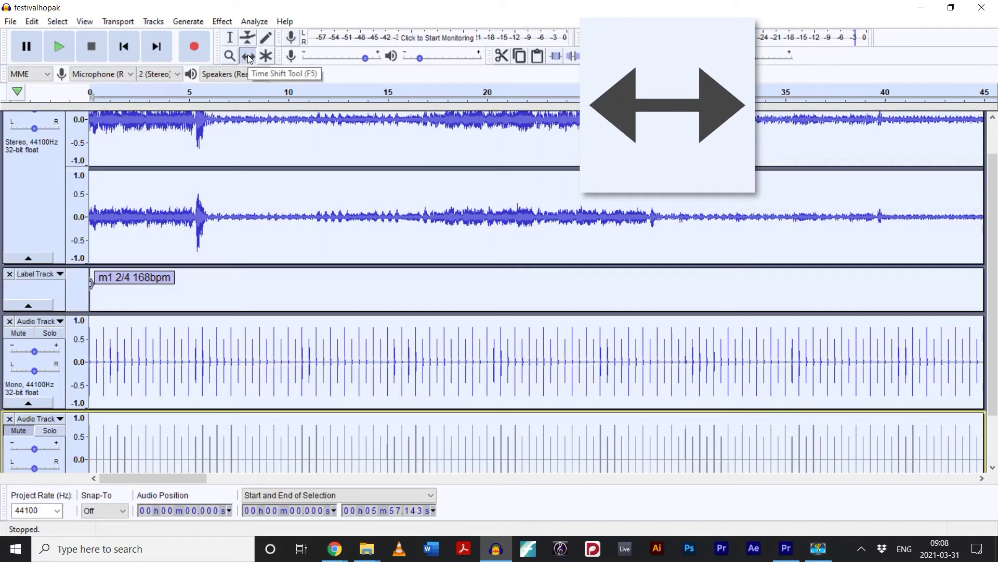
{"action": "left_click_drag", "start_coordinate": [261, 229], "coordinate": [386, 235]}
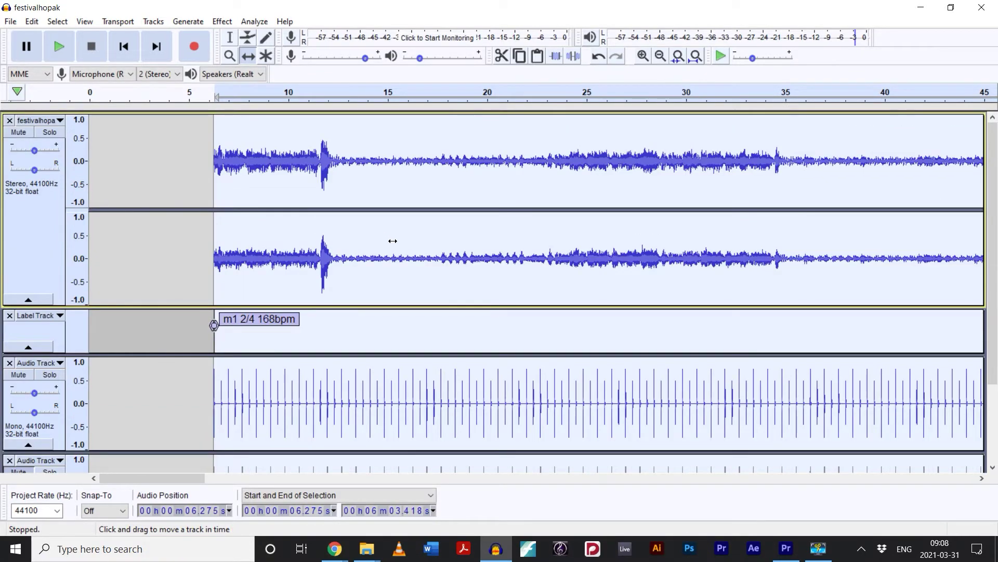
{"action": "scroll", "coordinate": [351, 324], "scroll_direction": "down", "scroll_amount": 4}
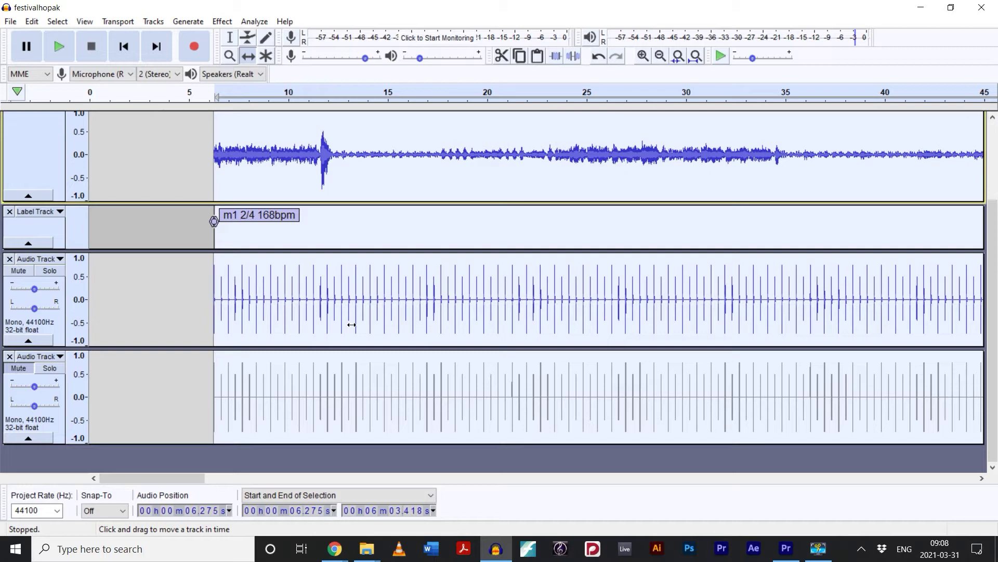
Select both click tracks and drag them left to begin at about 3.43 s
{"action": "left_click", "coordinate": [60, 332]}
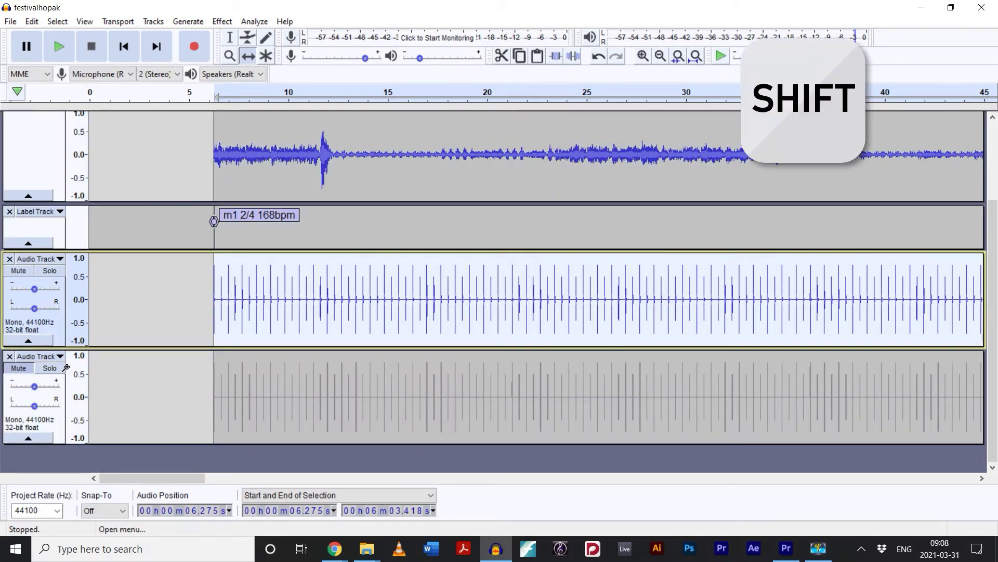
{"action": "left_click", "coordinate": [61, 432], "text": "shift"}
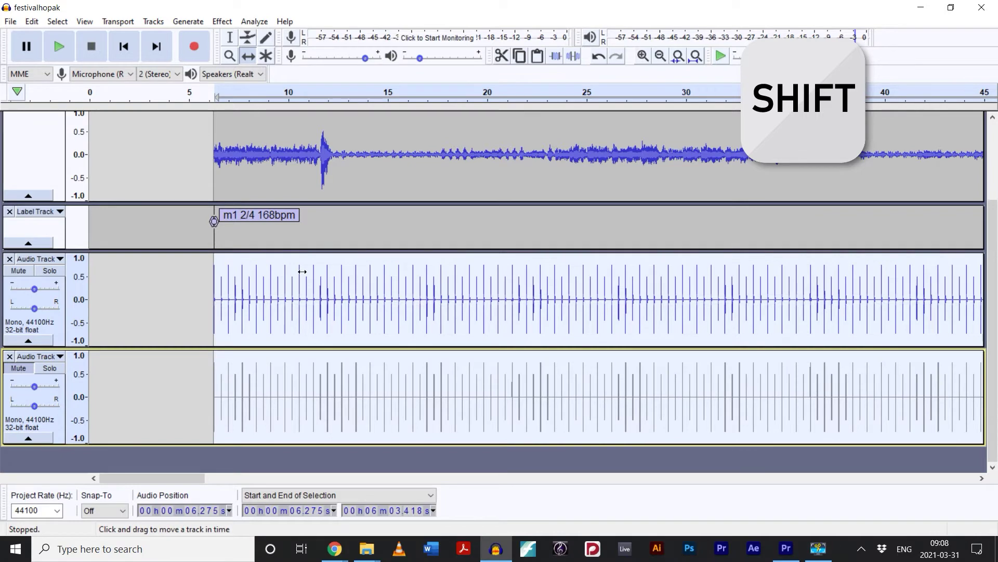
{"action": "scroll", "coordinate": [223, 286], "scroll_direction": "up", "scroll_amount": 2, "text": "ctrl"}
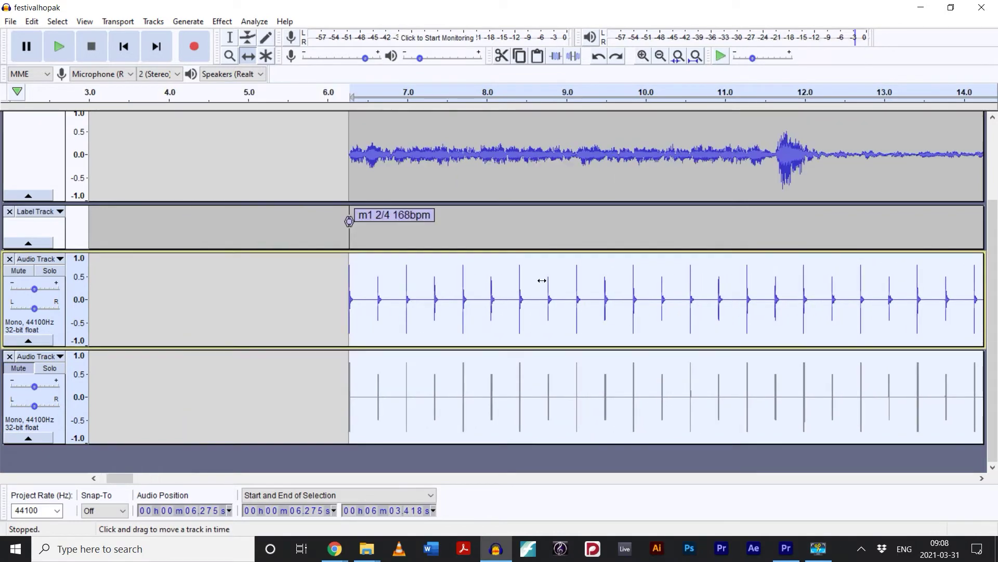
{"action": "left_click_drag", "start_coordinate": [561, 273], "coordinate": [336, 294]}
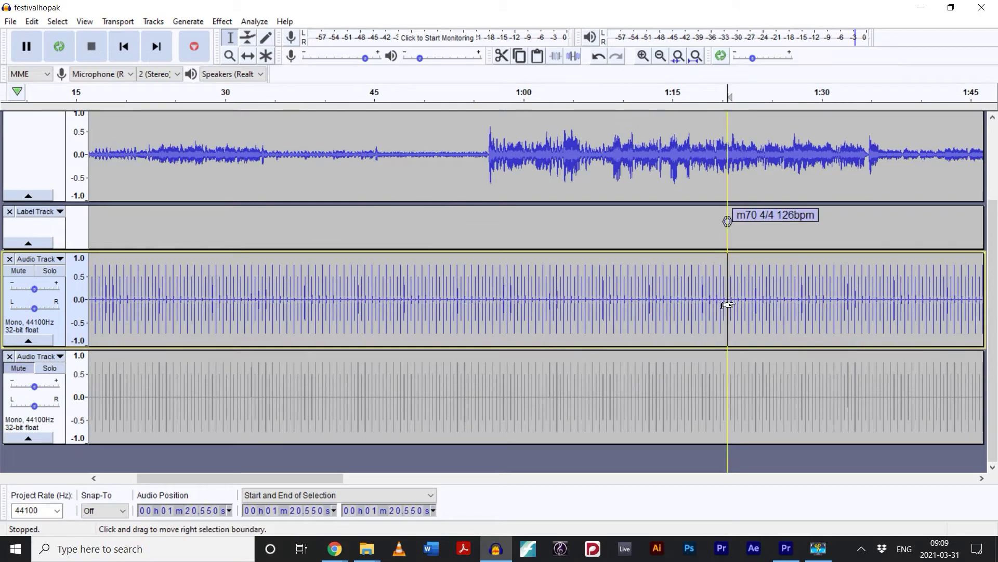
From the m70 label, generate a 126 bpm, 4-beat Rhythm Track with the Metronome Tick sound
{"action": "key", "text": "ctrl+1"}
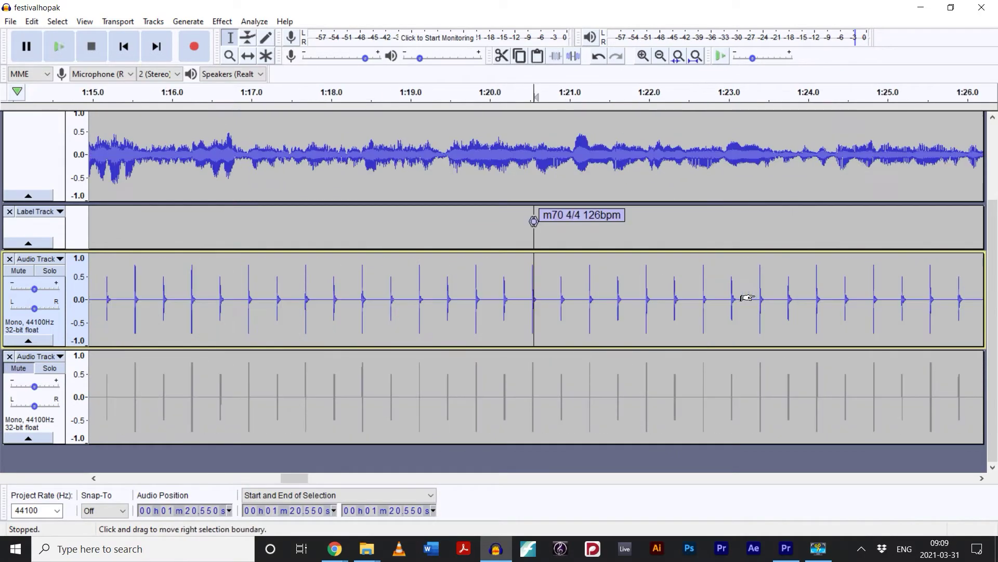
{"action": "left_click", "coordinate": [188, 21]}
{"action": "left_click", "coordinate": [197, 143]}
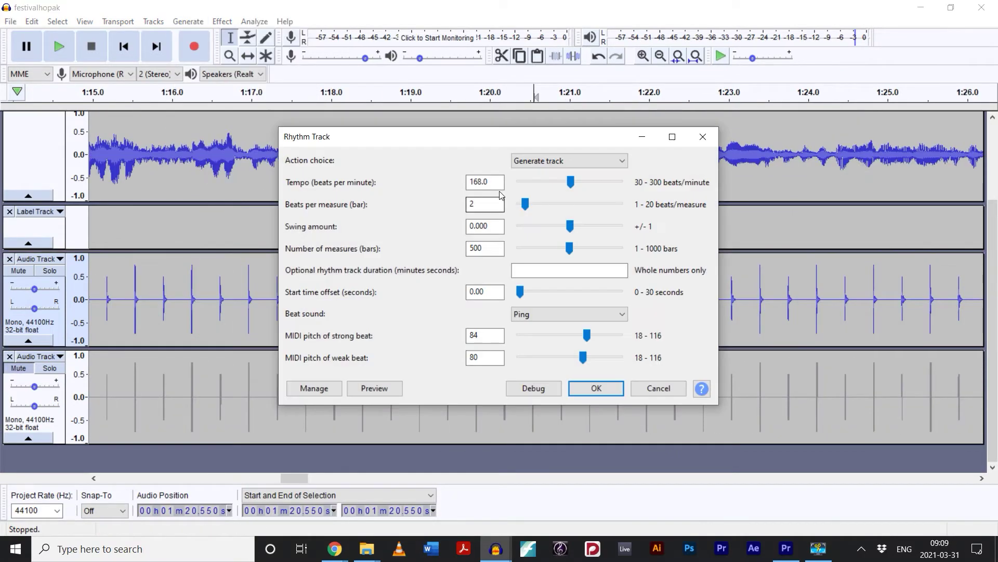
{"action": "left_click", "coordinate": [572, 314]}
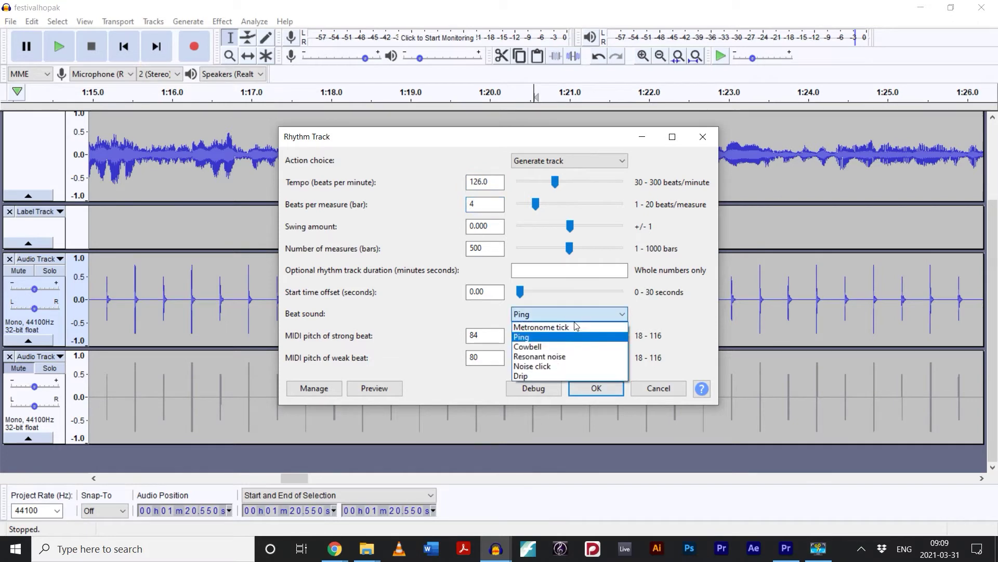
{"action": "left_click", "coordinate": [577, 326]}
{"action": "left_click", "coordinate": [595, 388]}
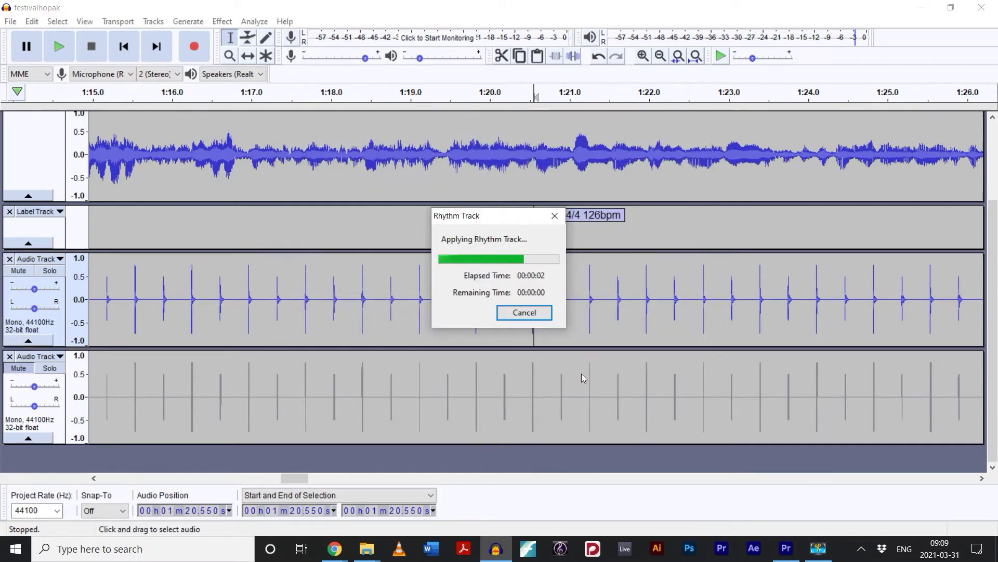
Set up a second Rhythm Track using the Ping sound for the bottom click track
{"action": "left_click", "coordinate": [188, 22]}
{"action": "left_click", "coordinate": [197, 144]}
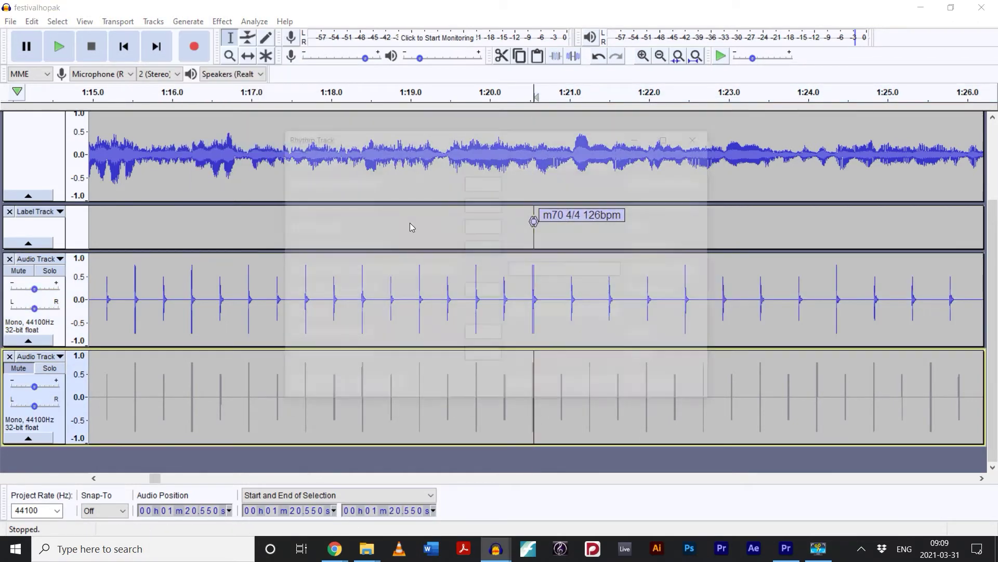
{"action": "left_click", "coordinate": [572, 314]}
{"action": "left_click", "coordinate": [551, 327]}
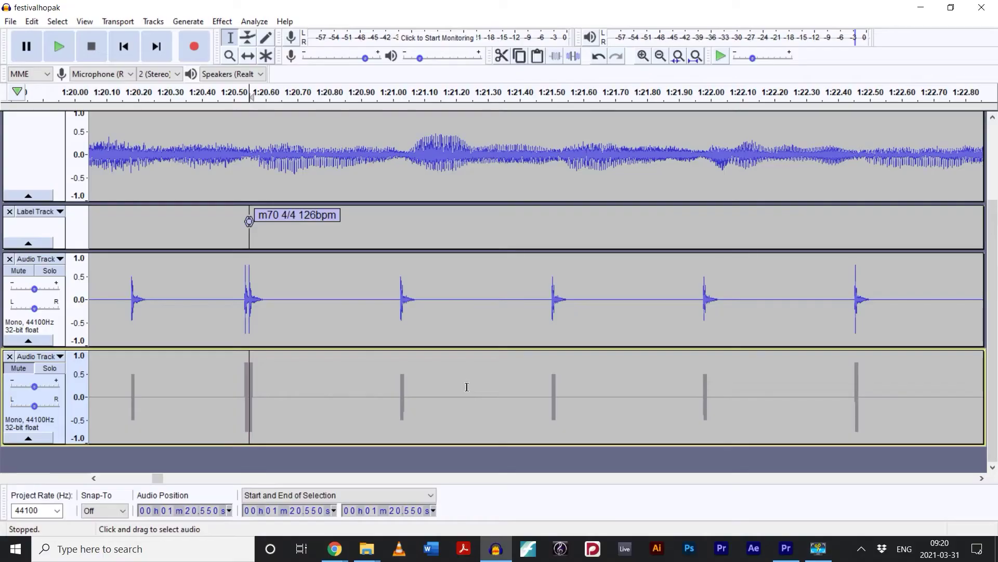
Save the project as 'festivalhopak' with Save Project As, accepting the warning
{"action": "left_click", "coordinate": [11, 23]}
{"action": "left_click", "coordinate": [68, 113]}
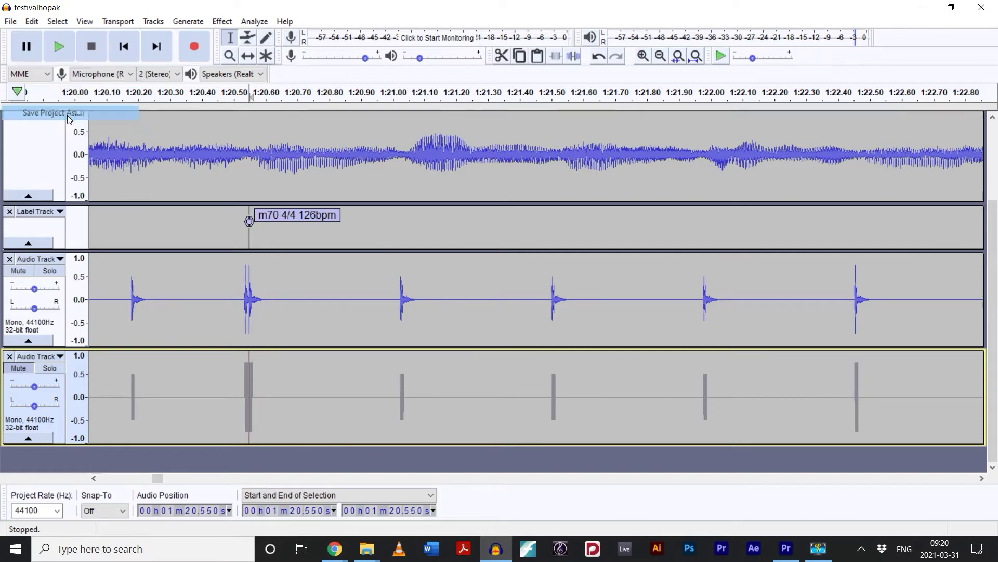
{"action": "left_click", "coordinate": [502, 312]}
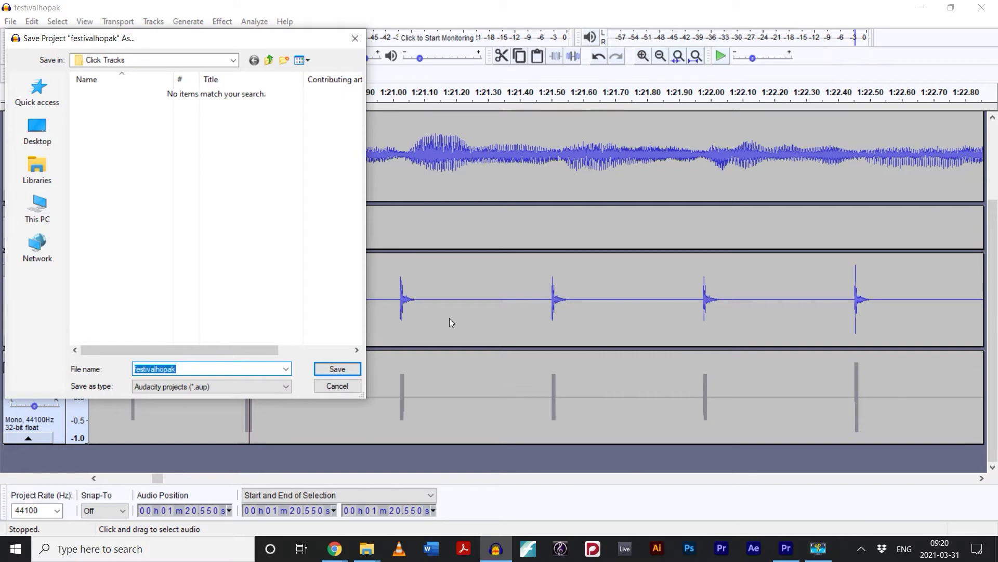
{"action": "left_click", "coordinate": [321, 372]}
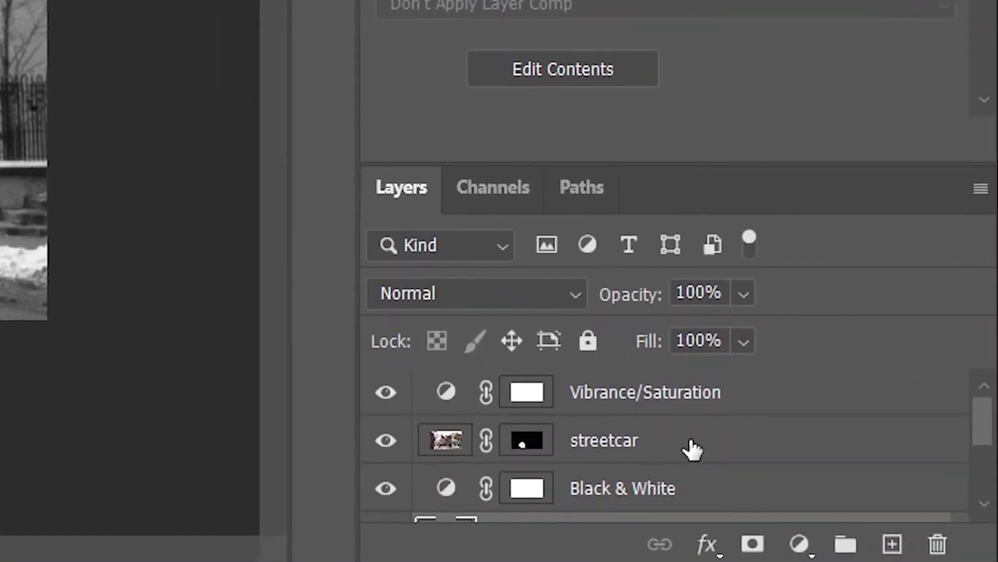
{"action": "scroll", "coordinate": [692, 448], "scroll_direction": "down", "scroll_amount": 3}
{"action": "scroll", "coordinate": [688, 444], "scroll_direction": "up", "scroll_amount": 3}
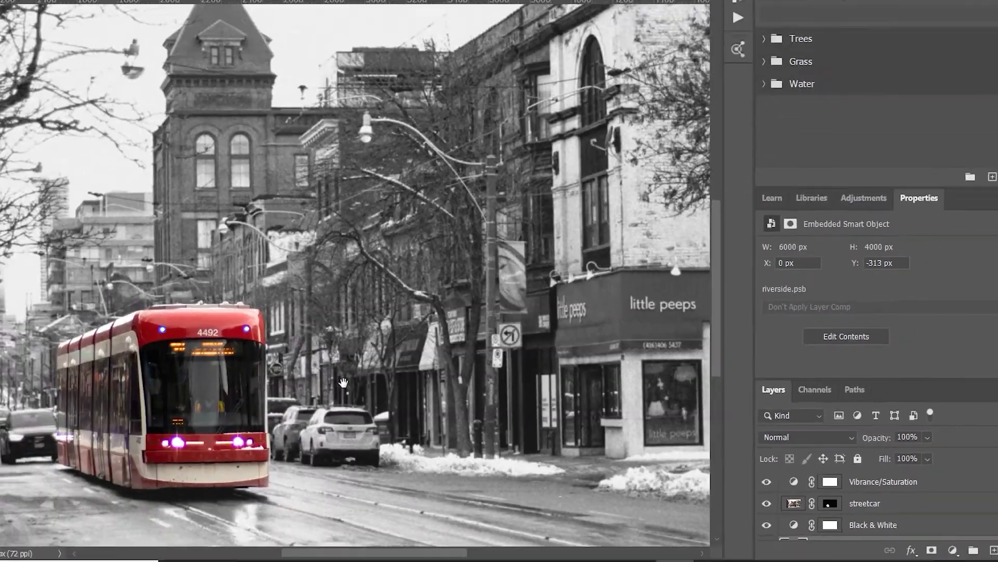
{"action": "scroll", "coordinate": [729, 456], "scroll_direction": "down", "scroll_amount": 1}
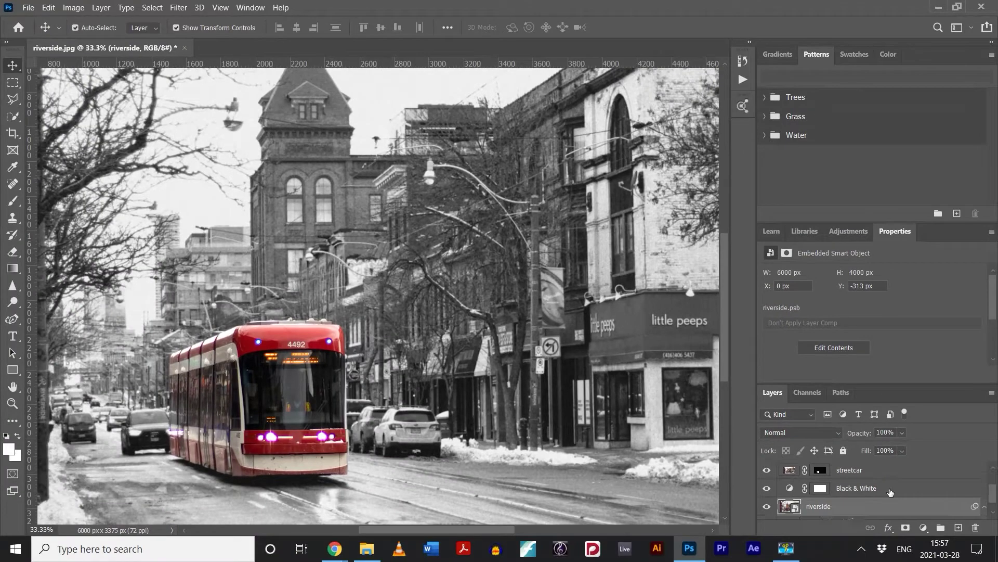
{"action": "scroll", "coordinate": [890, 491], "scroll_direction": "down", "scroll_amount": 2}
{"action": "scroll", "coordinate": [890, 492], "scroll_direction": "up", "scroll_amount": 2}
{"action": "scroll", "coordinate": [890, 492], "scroll_direction": "down", "scroll_amount": 2}
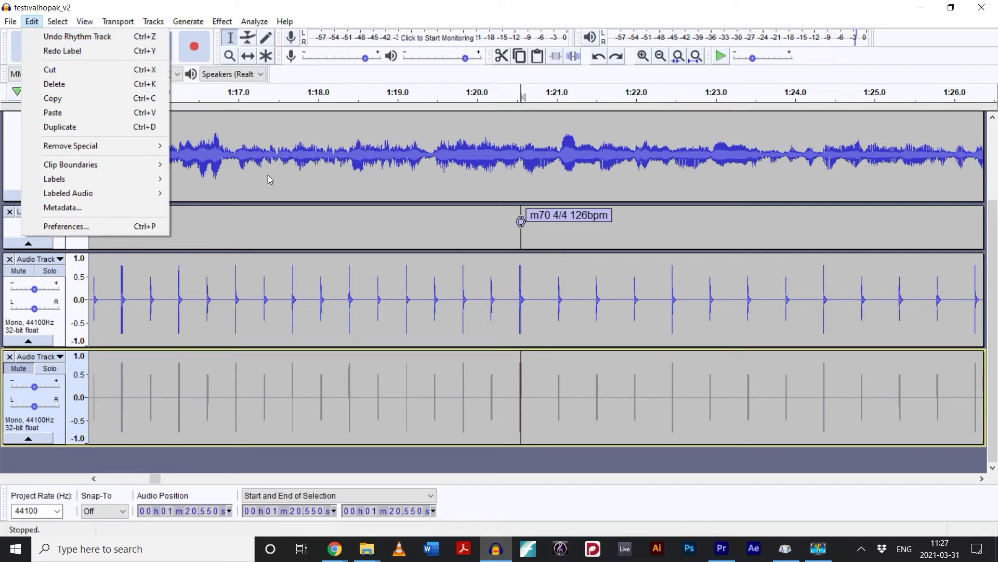
Add a label named m37 at 45.525 s
{"action": "left_click", "coordinate": [522, 258]}
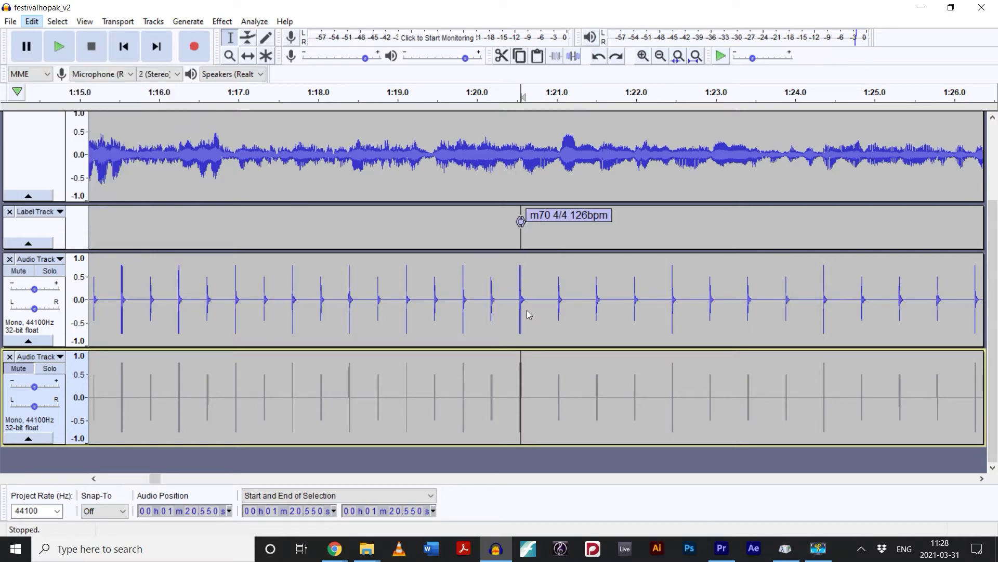
{"action": "left_click", "coordinate": [504, 307]}
{"action": "key", "text": "ctrl+f"}
{"action": "left_click", "coordinate": [316, 156]}
{"action": "scroll", "coordinate": [316, 156], "scroll_direction": "up", "scroll_amount": 4}
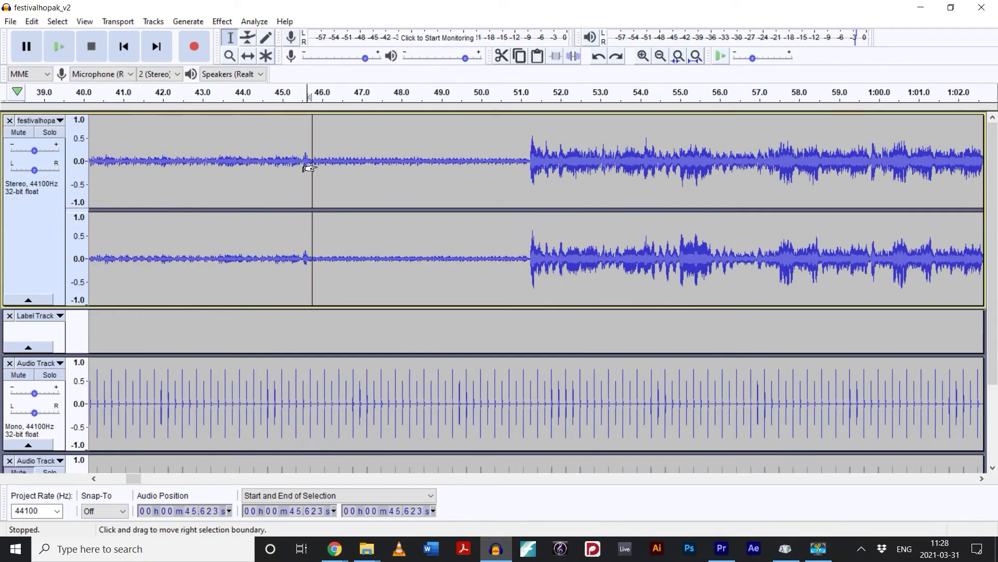
{"action": "left_click", "coordinate": [289, 326]}
{"action": "type", "text": "m37"}
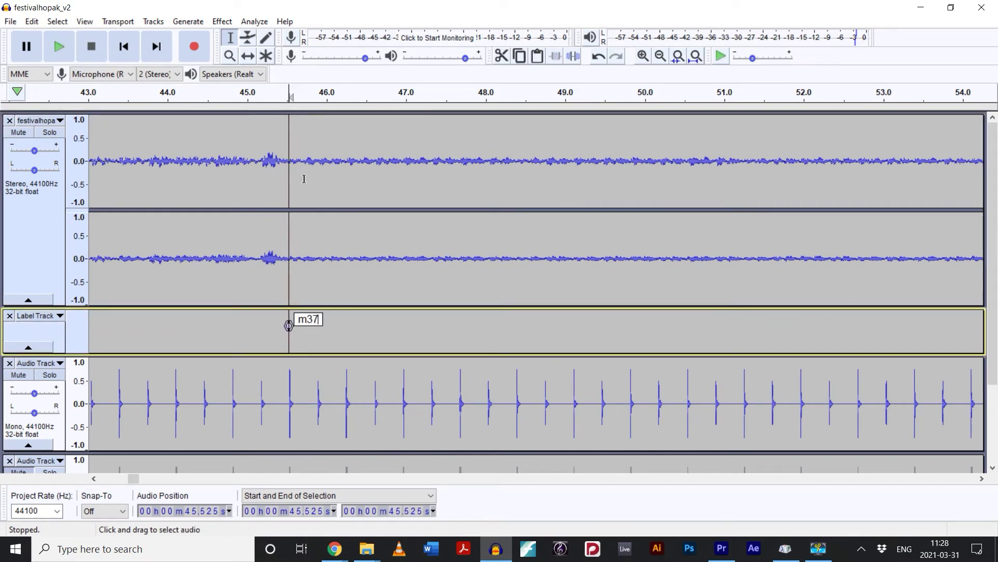
{"action": "key", "text": "Return"}
Add label m41 at 48.393 s and select the span from m37 to m41
{"action": "left_click", "coordinate": [516, 175]}
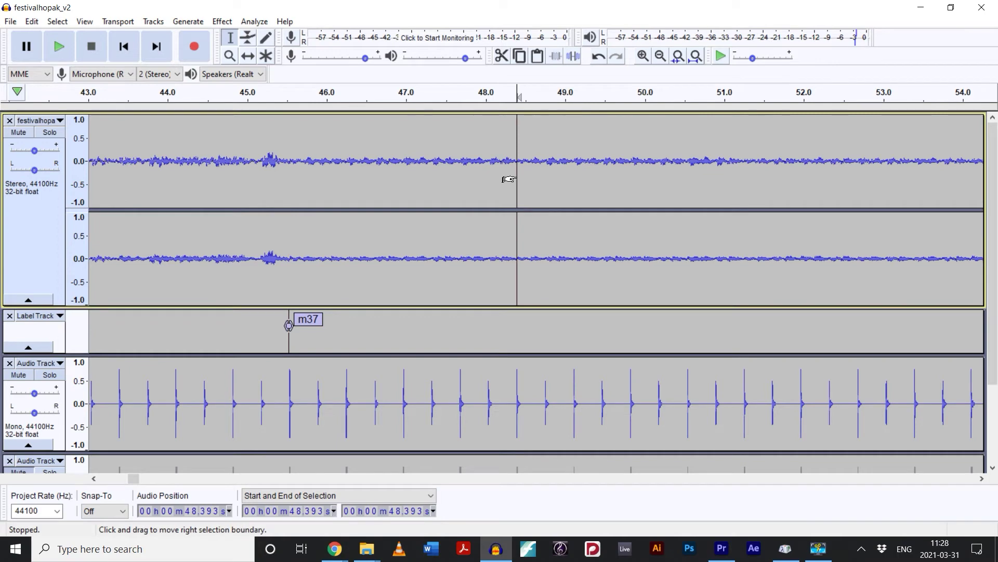
{"action": "key", "text": "space"}
{"action": "key", "text": "ctrl+b"}
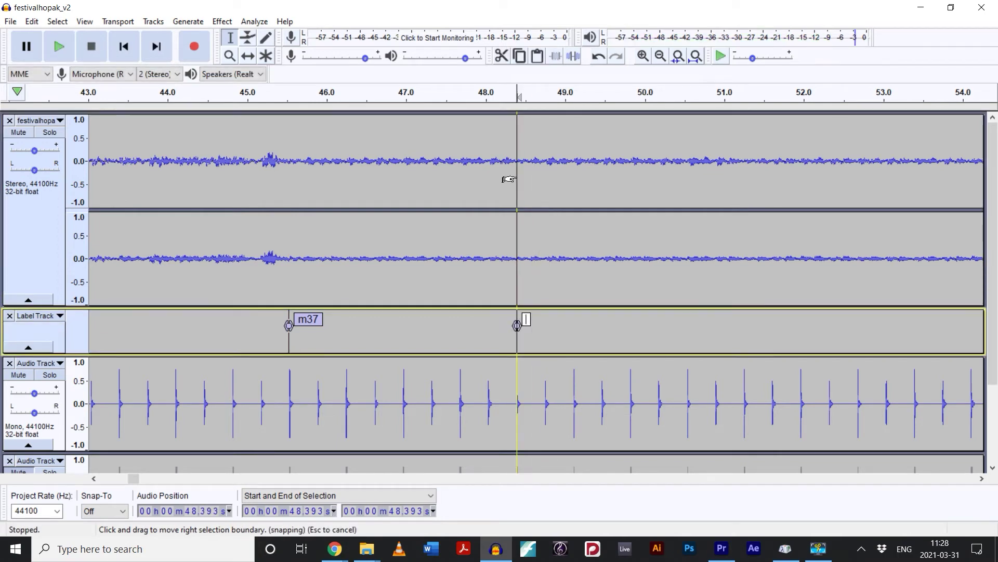
{"action": "type", "text": "m41"}
{"action": "left_click_drag", "start_coordinate": [287, 179], "coordinate": [507, 457]}
{"action": "left_click_drag", "start_coordinate": [529, 550], "coordinate": [535, 389]}
Apply Sliding Time Scale/Pitch Shift with a 33.3% final tempo change to the m37–m41 selection
{"action": "scroll", "coordinate": [489, 347], "scroll_direction": "up", "scroll_amount": 4}
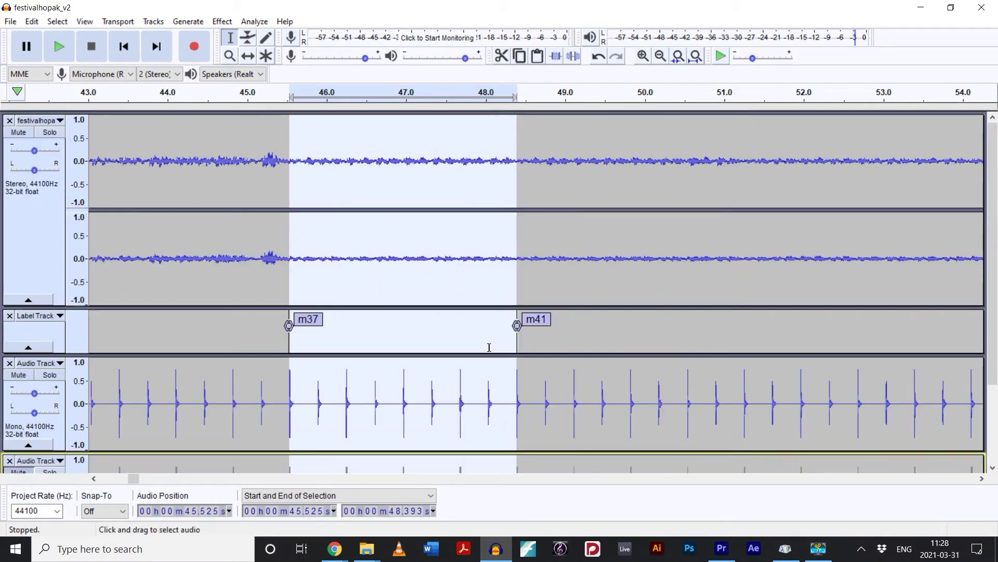
{"action": "left_click", "coordinate": [224, 22]}
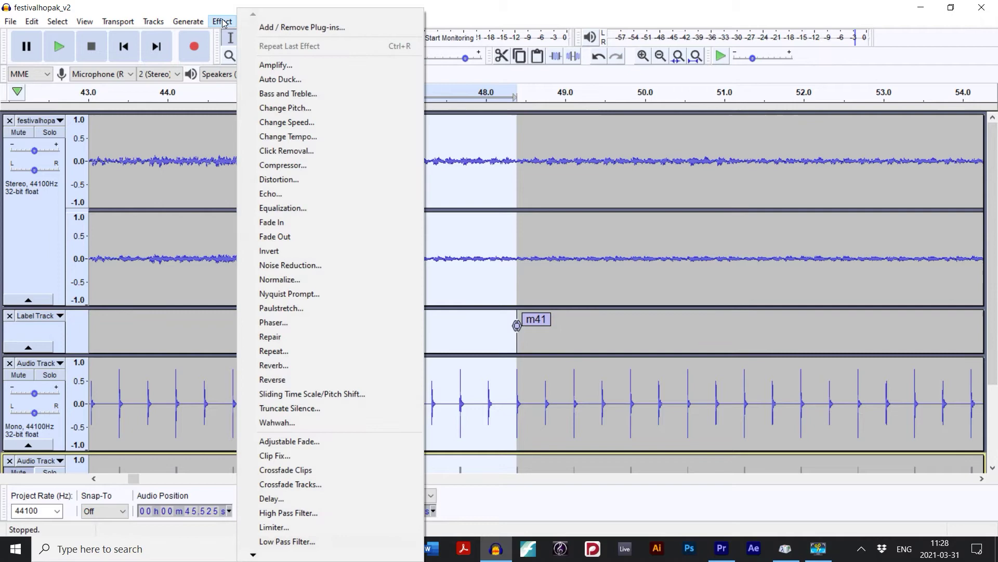
{"action": "left_click", "coordinate": [343, 394]}
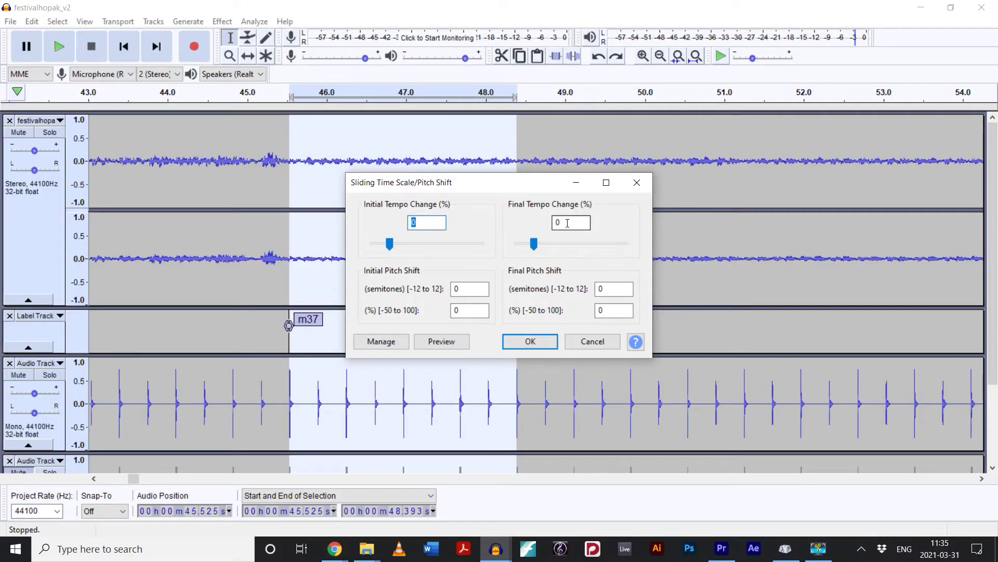
{"action": "type", "text": "33.3"}
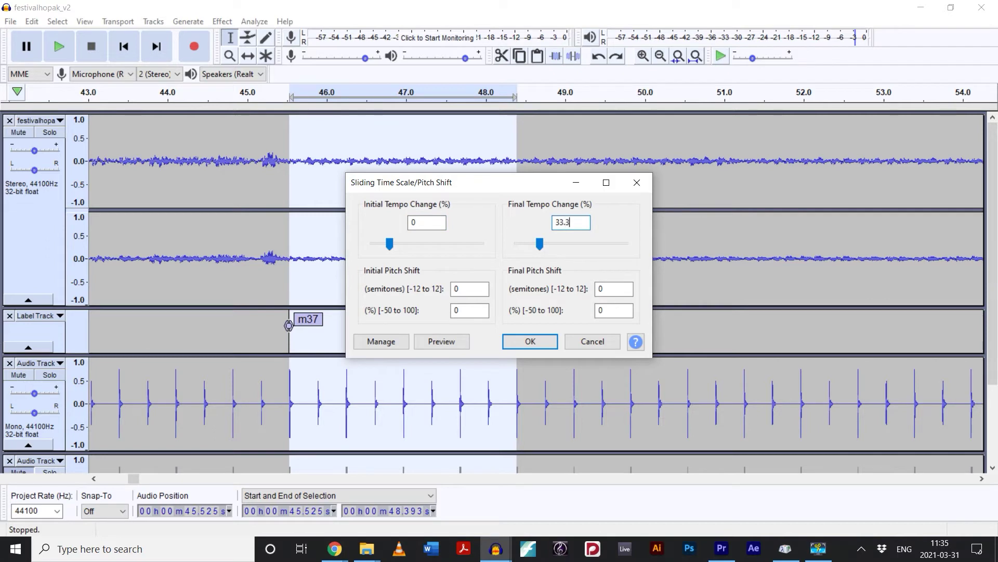
{"action": "left_click", "coordinate": [535, 343]}
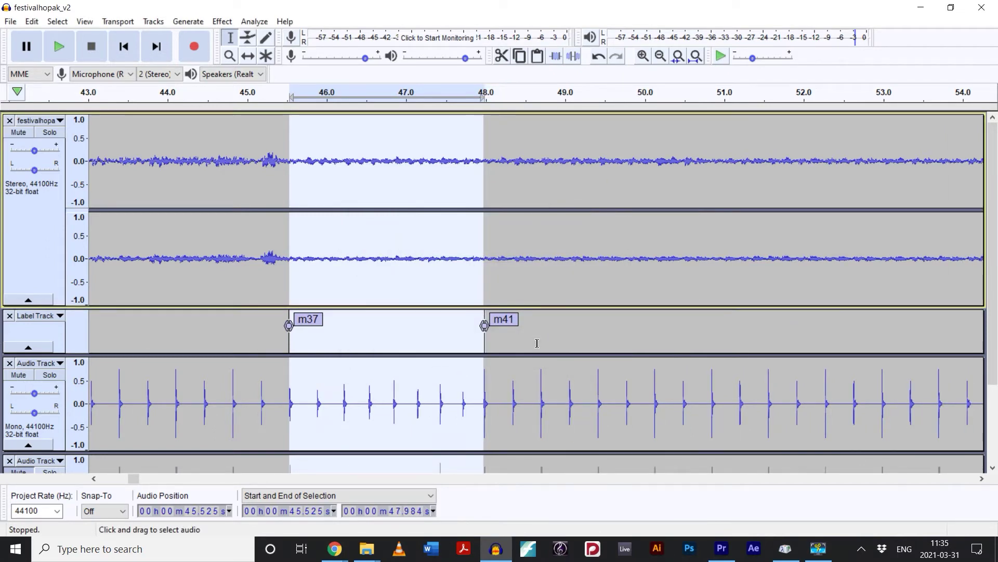
Append '90bpm (0%)' to label m37 and '120bpm (33.3%)' to label m41
{"action": "left_click", "coordinate": [323, 327]}
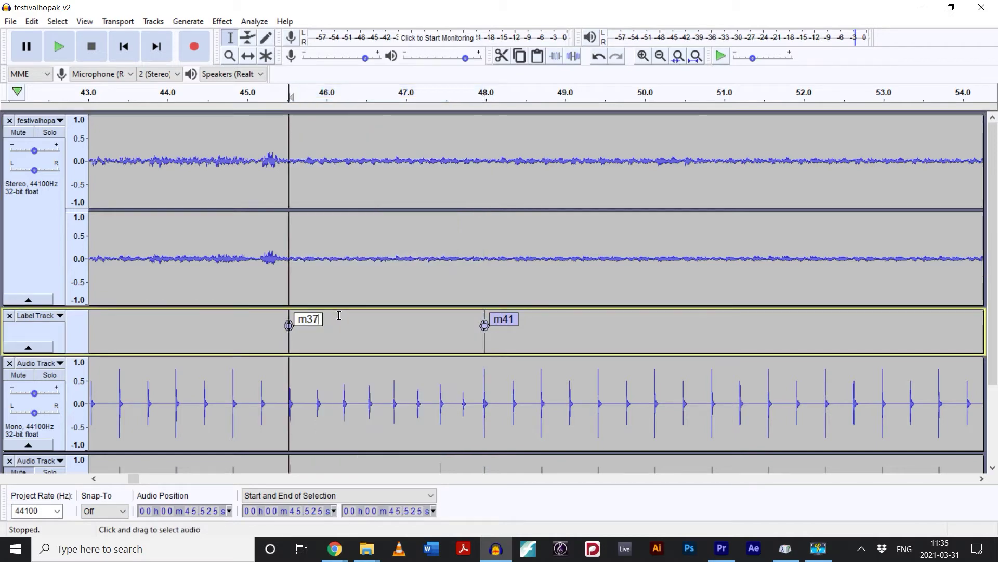
{"action": "type", "text": "90bpm (0%)"}
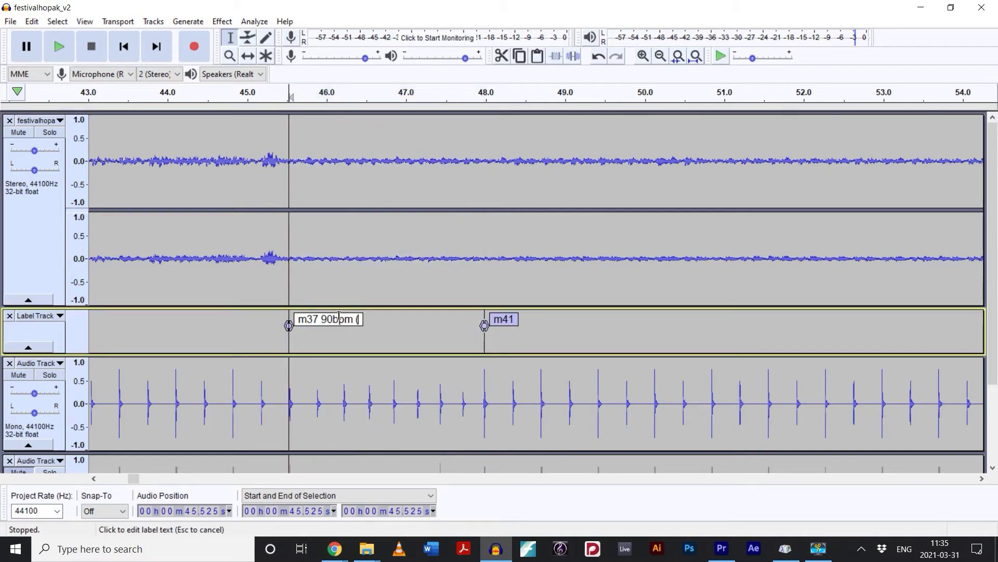
{"action": "left_click", "coordinate": [503, 319]}
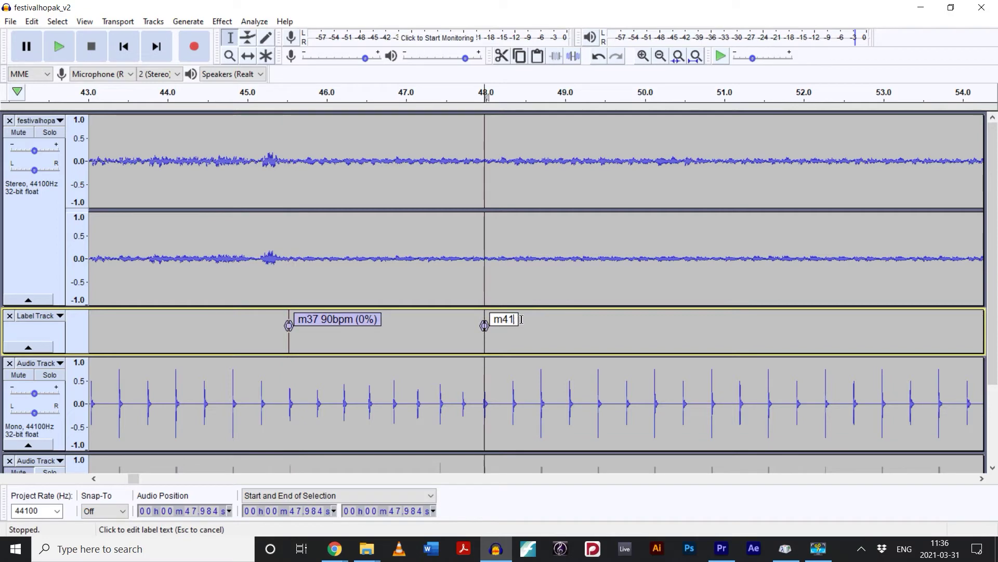
{"action": "type", "text": "120bpm (33.3%)"}
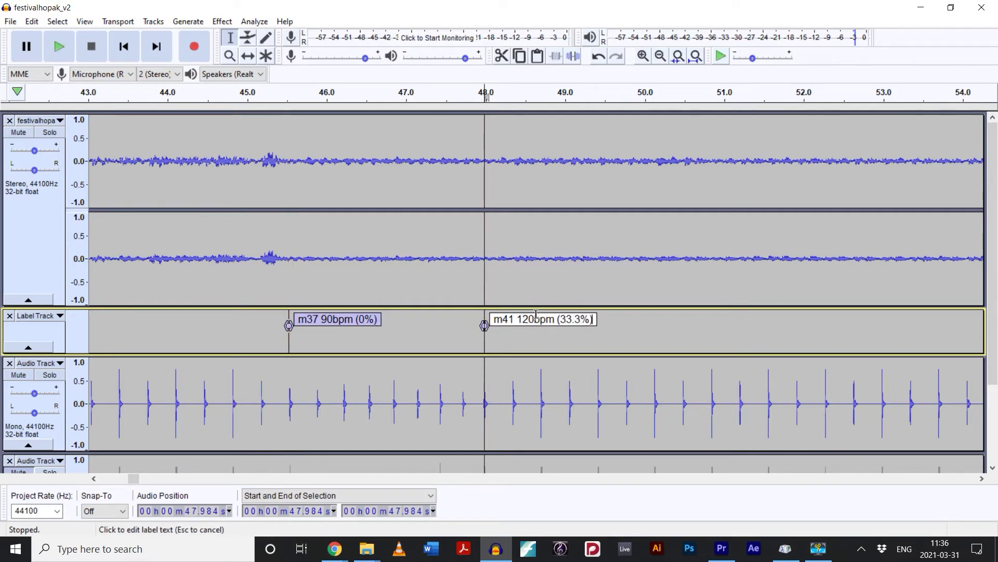
{"action": "left_click", "coordinate": [484, 292]}
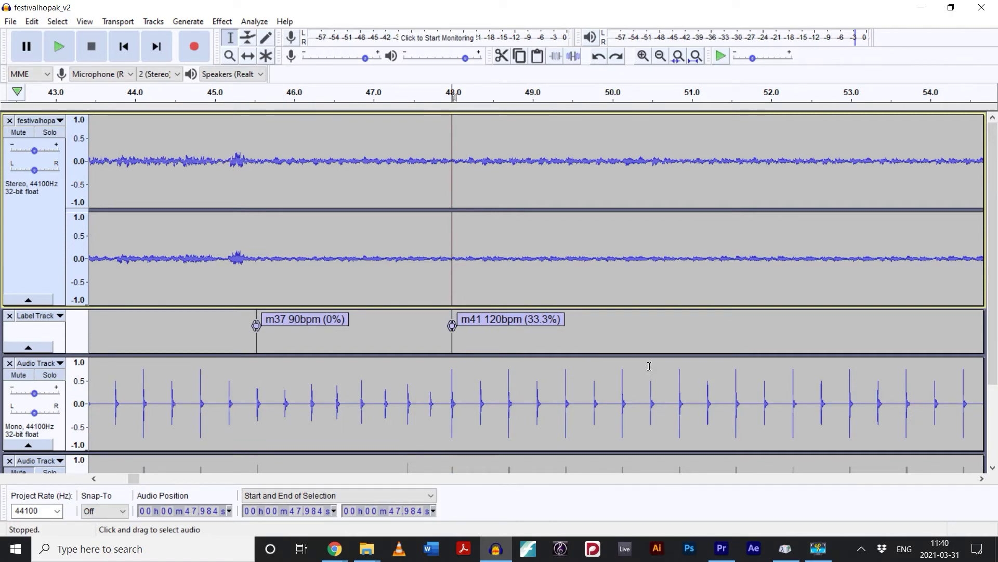
Add a label named m49 at about 53.7 s
{"action": "left_click", "coordinate": [909, 264]}
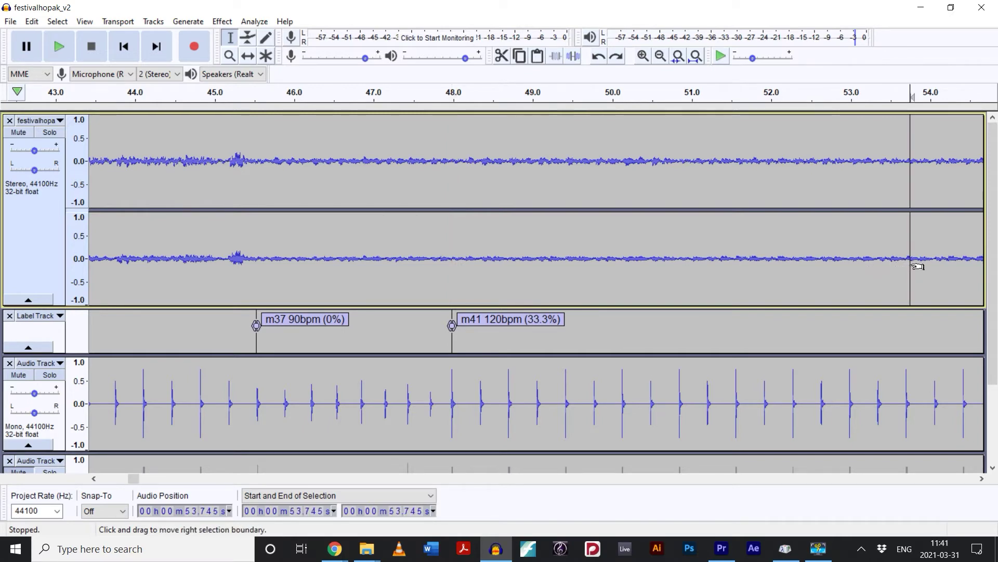
{"action": "key", "text": "ctrl+b"}
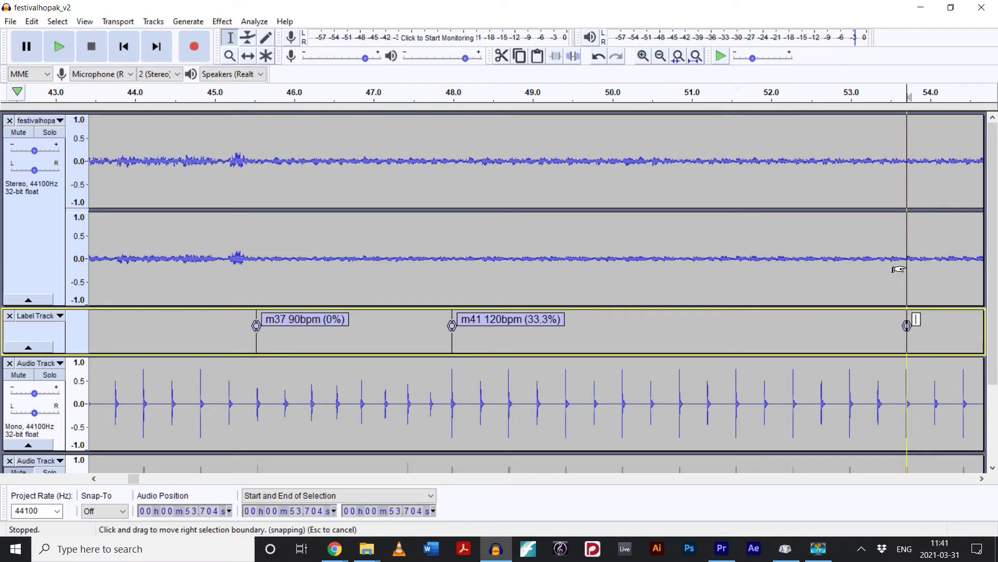
{"action": "type", "text": "m49"}
Apply Change Tempo of 33.3% with high-quality stretching to the m41–m49 selection
{"action": "left_click_drag", "start_coordinate": [891, 267], "coordinate": [452, 507]}
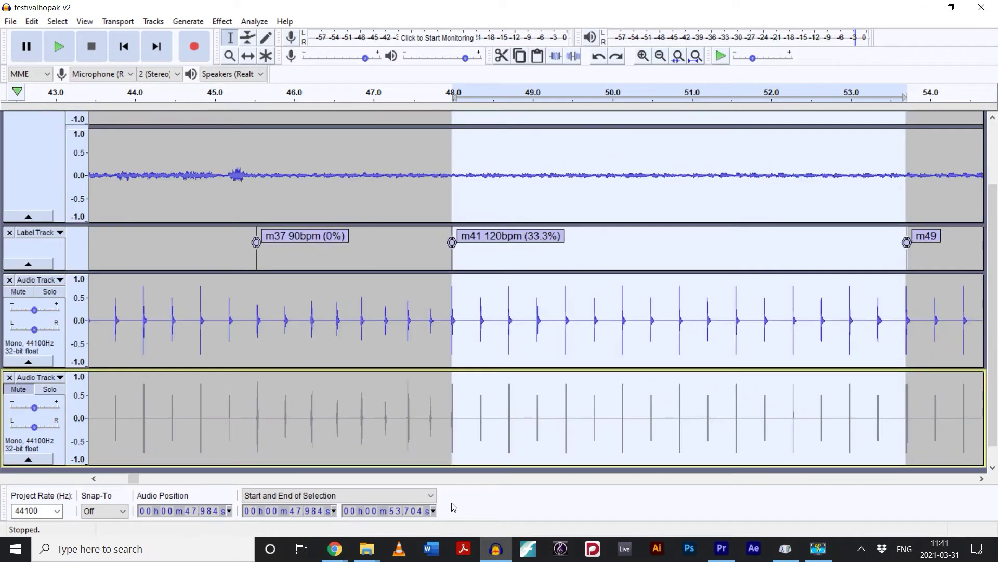
{"action": "scroll", "coordinate": [584, 334], "scroll_direction": "up", "scroll_amount": 3}
{"action": "scroll", "coordinate": [584, 335], "scroll_direction": "down", "scroll_amount": 2}
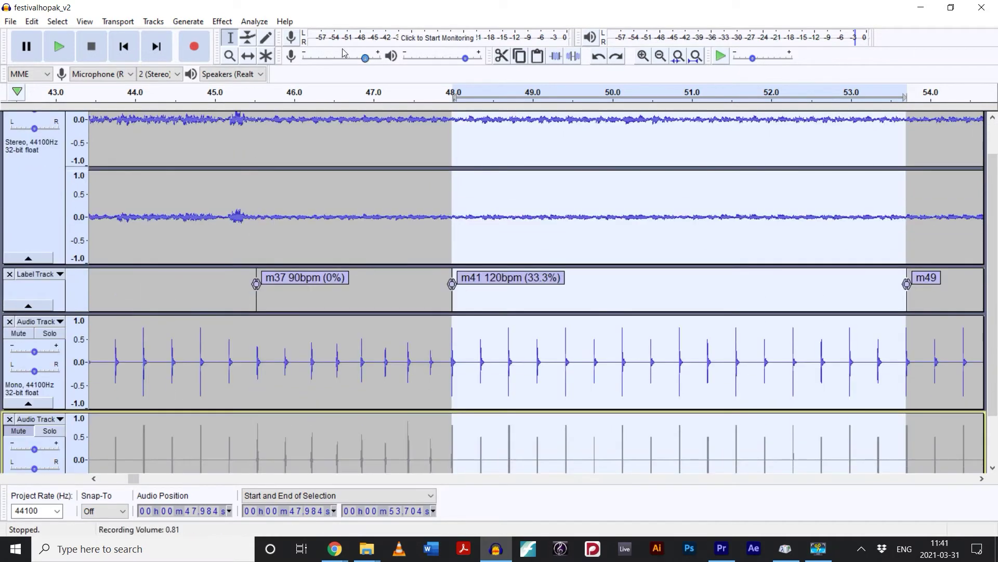
{"action": "left_click", "coordinate": [222, 22]}
{"action": "left_click", "coordinate": [295, 136]}
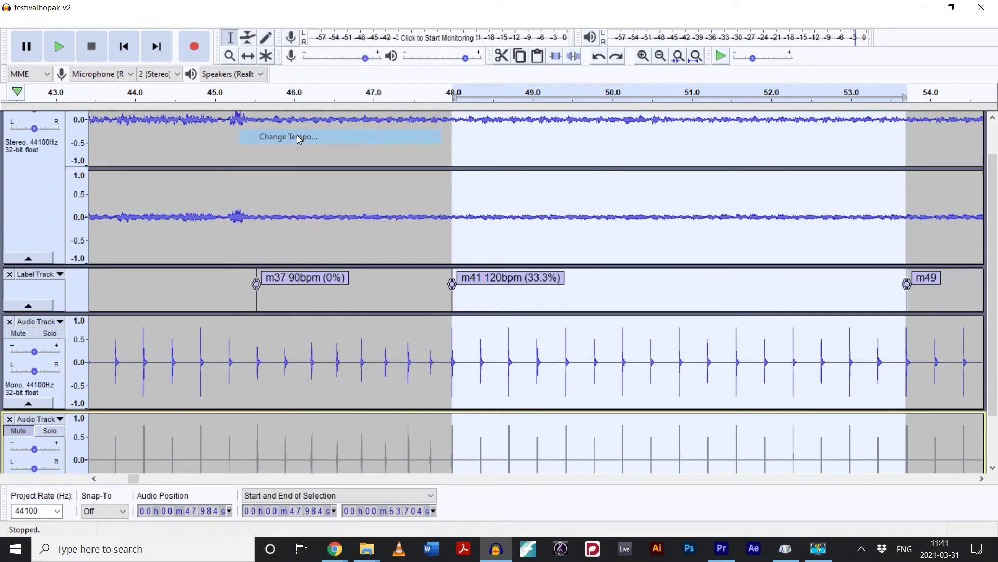
{"action": "type", "text": "33.3"}
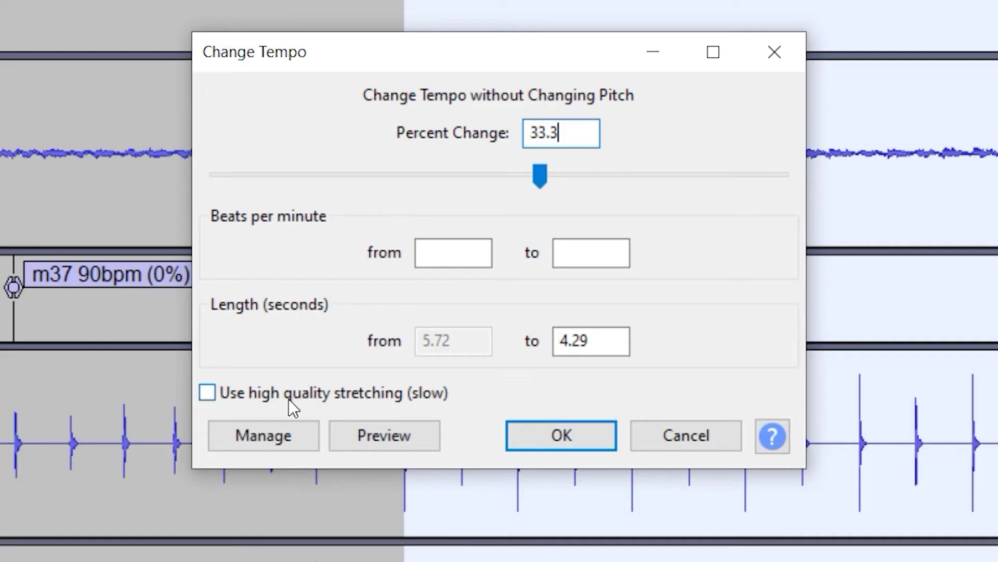
{"action": "left_click", "coordinate": [288, 398]}
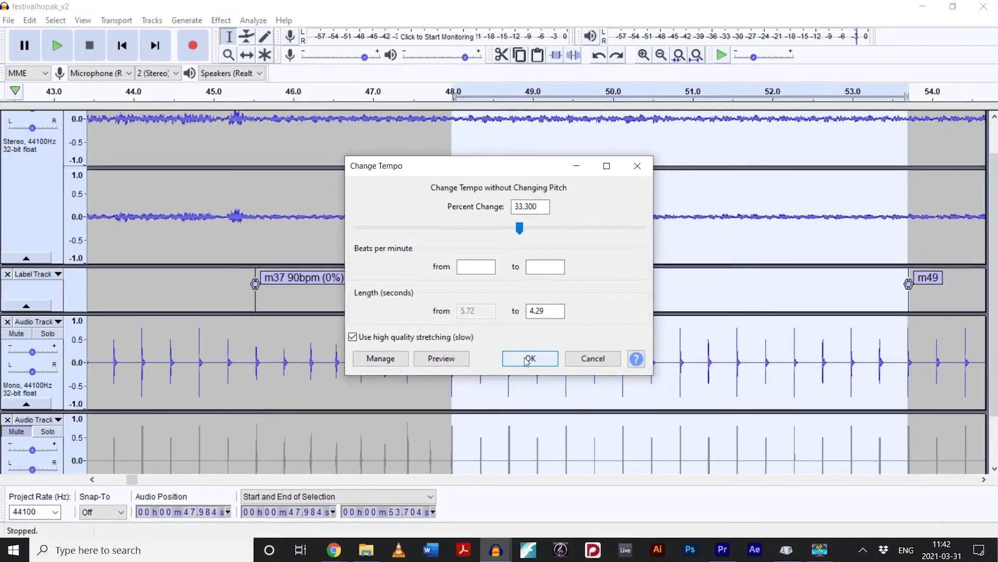
{"action": "left_click", "coordinate": [524, 358]}
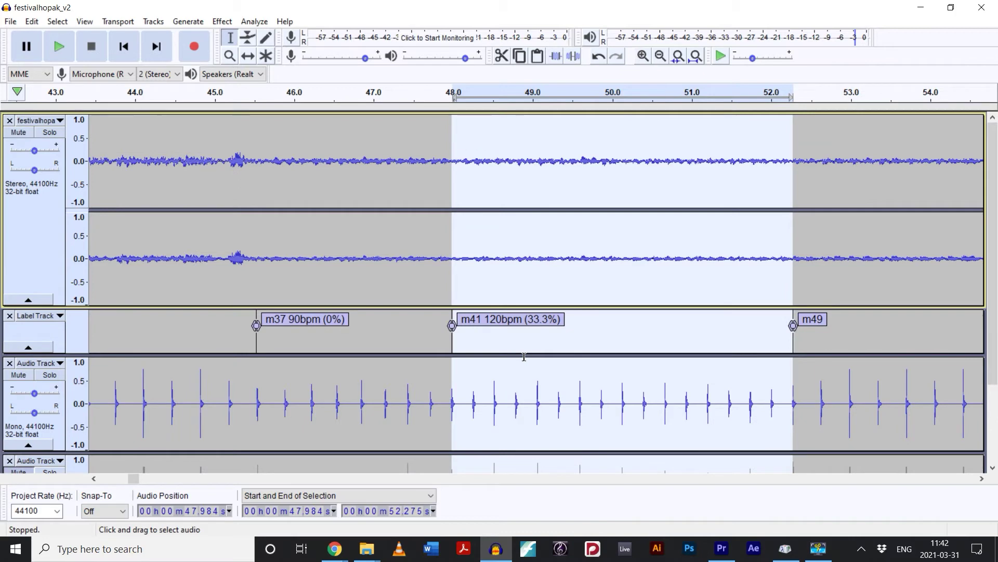
Add a label named m53 on the beat at 55.109 s
{"action": "scroll", "coordinate": [664, 338], "scroll_direction": "right", "scroll_amount": 5}
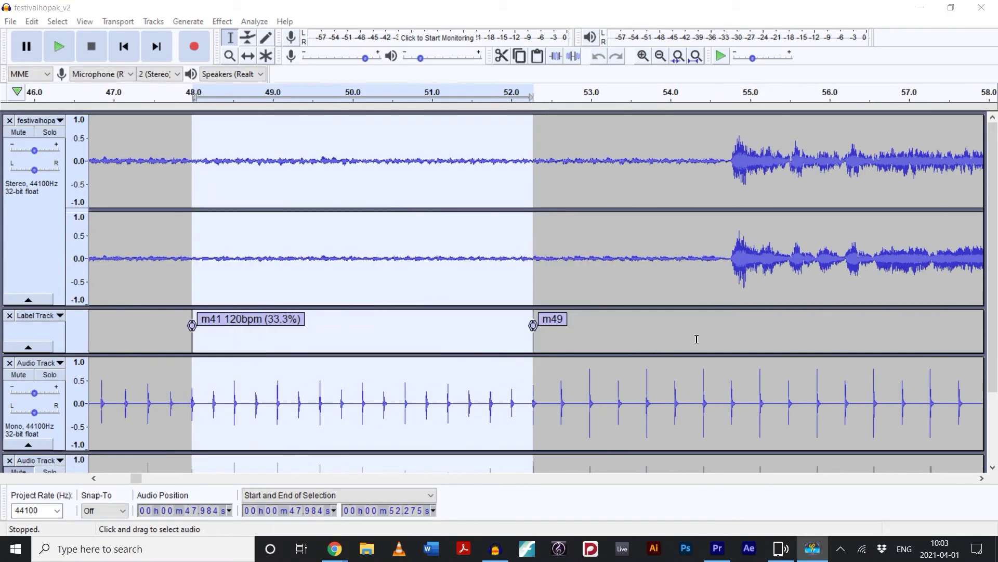
{"action": "left_click", "coordinate": [759, 237]}
{"action": "key", "text": "space"}
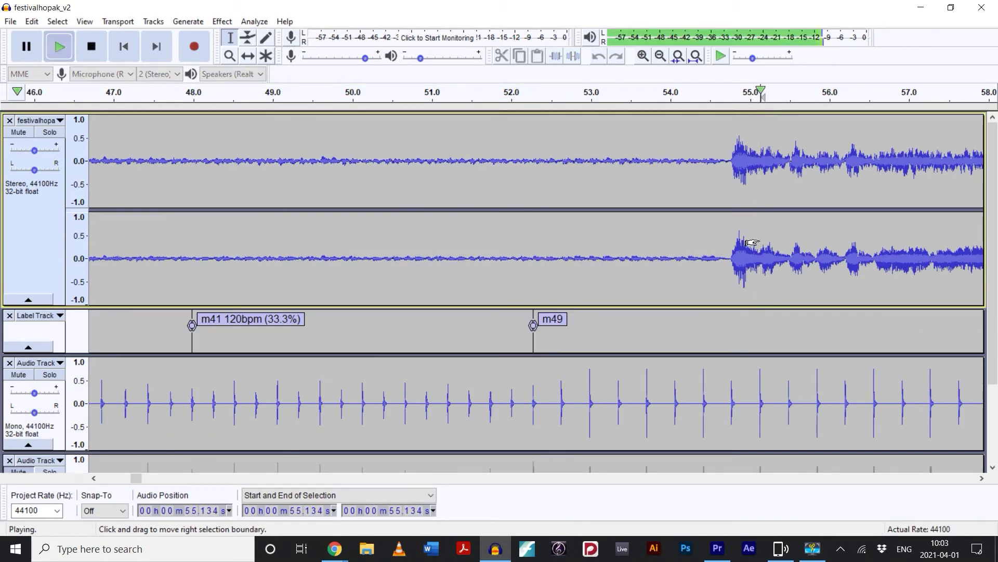
{"action": "key", "text": "space"}
{"action": "left_click", "coordinate": [759, 241]}
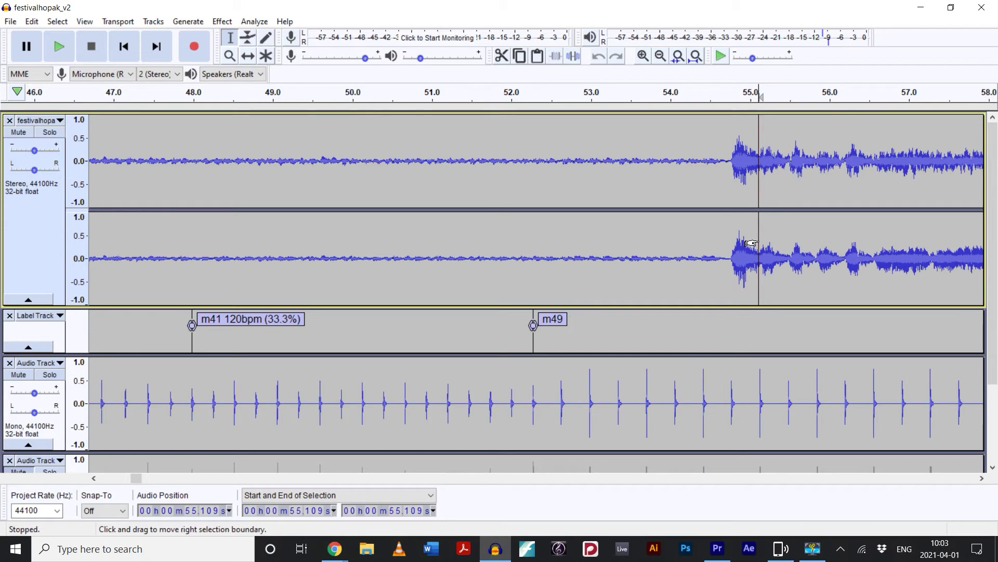
{"action": "key", "text": "ctrl+b"}
{"action": "type", "text": "m53"}
{"action": "key", "text": "Return"}
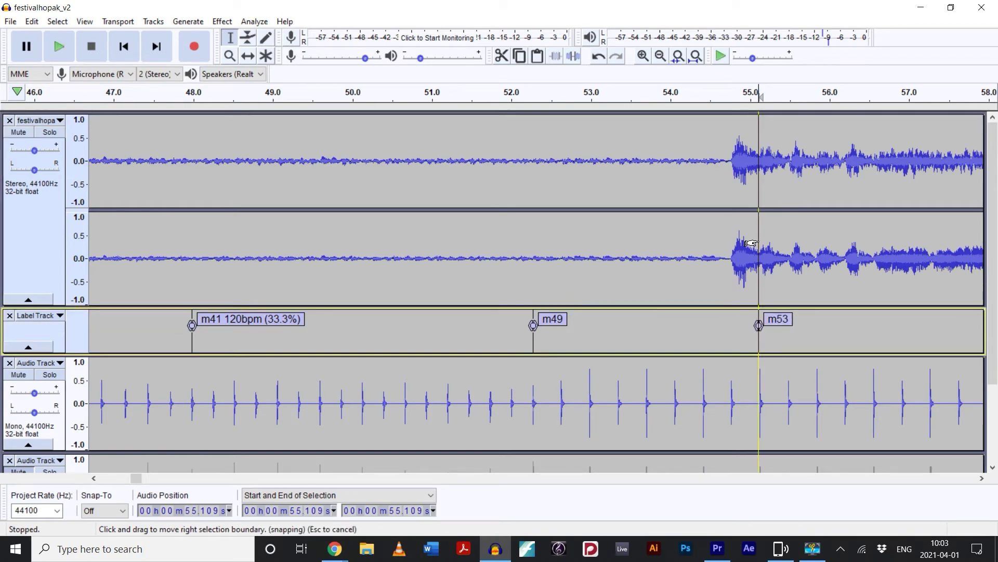
Apply Sliding Time Scale/Pitch Shift from 33.3% initial to 0% final tempo over m49–m53
{"action": "left_click_drag", "start_coordinate": [750, 199], "coordinate": [534, 213]}
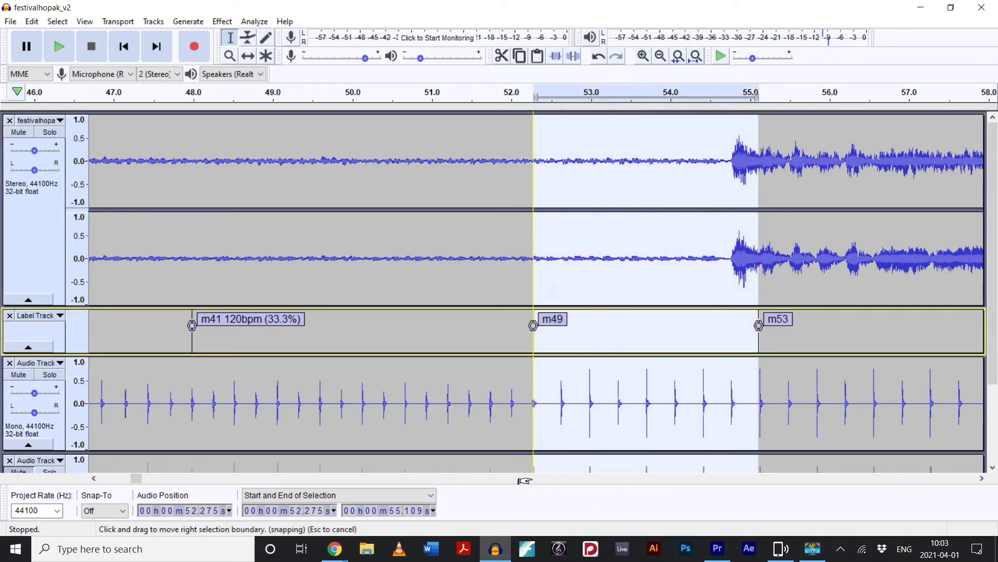
{"action": "scroll", "coordinate": [535, 312], "scroll_direction": "down", "scroll_amount": 3}
{"action": "left_click", "coordinate": [222, 22]}
{"action": "left_click", "coordinate": [312, 383]}
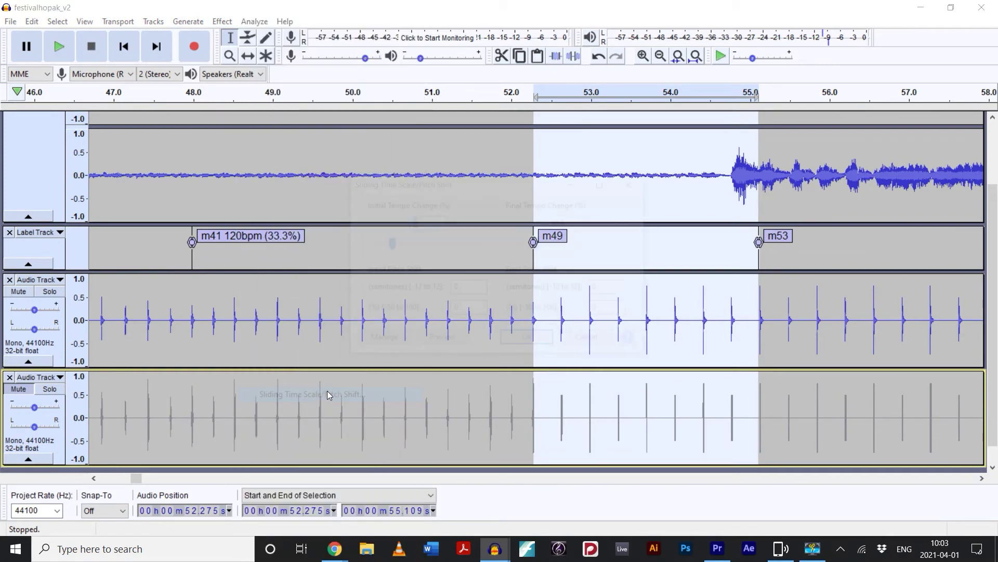
{"action": "type", "text": "33.3"}
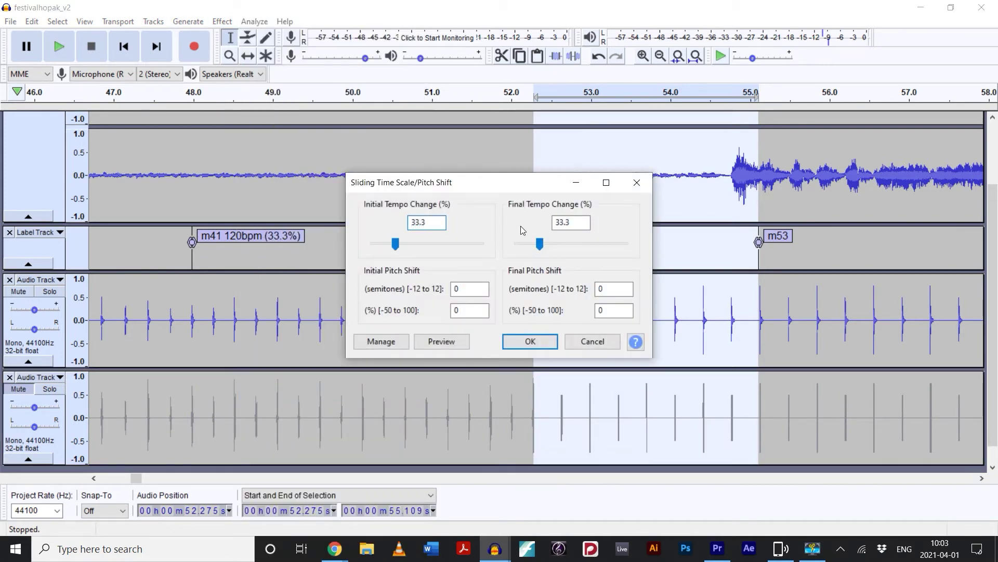
{"action": "double_click", "coordinate": [571, 222]}
{"action": "type", "text": "0"}
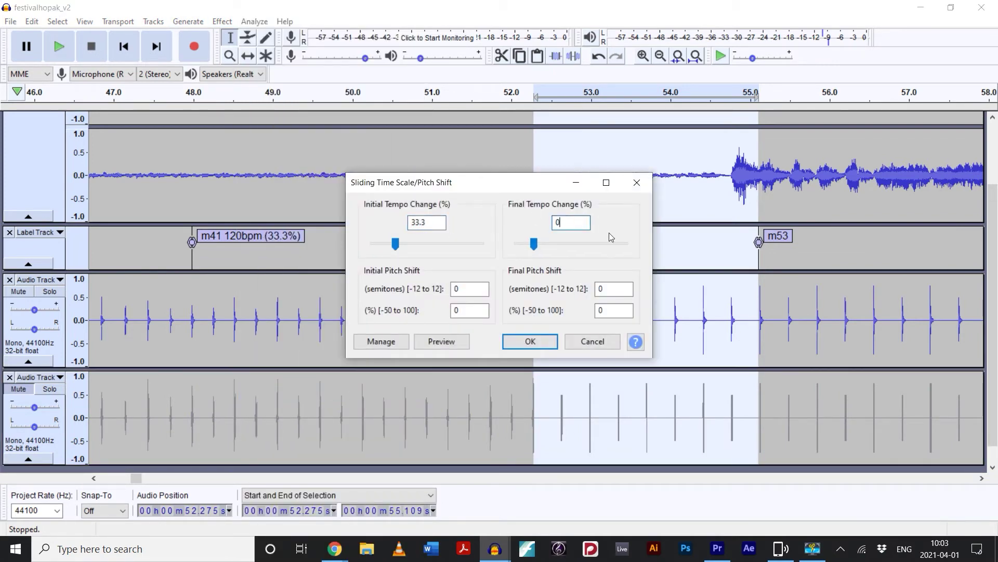
{"action": "left_click", "coordinate": [538, 344]}
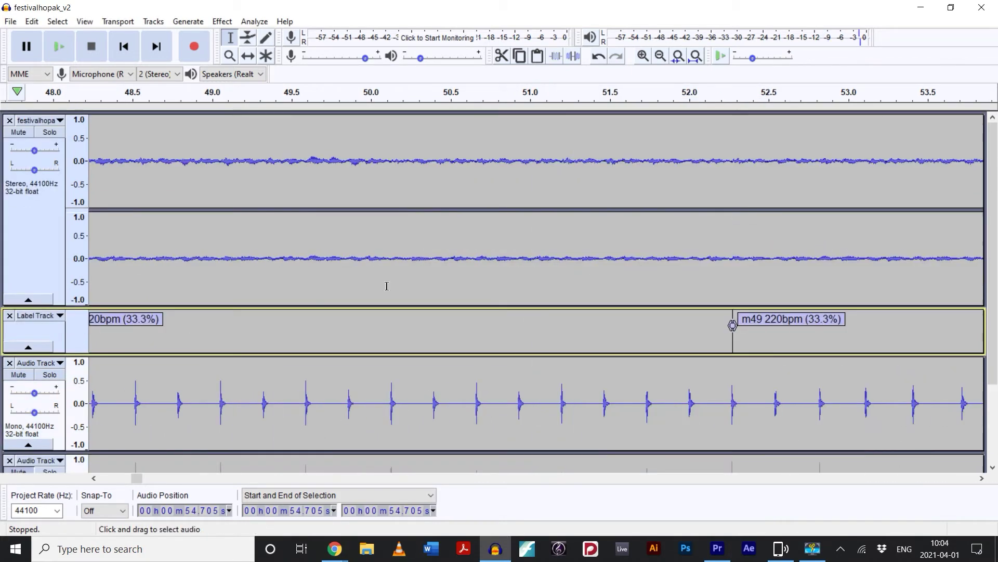
{"action": "scroll", "coordinate": [386, 285], "scroll_direction": "down", "scroll_amount": 1, "text": "ctrl"}
{"action": "scroll", "coordinate": [386, 286], "scroll_direction": "left", "scroll_amount": 3}
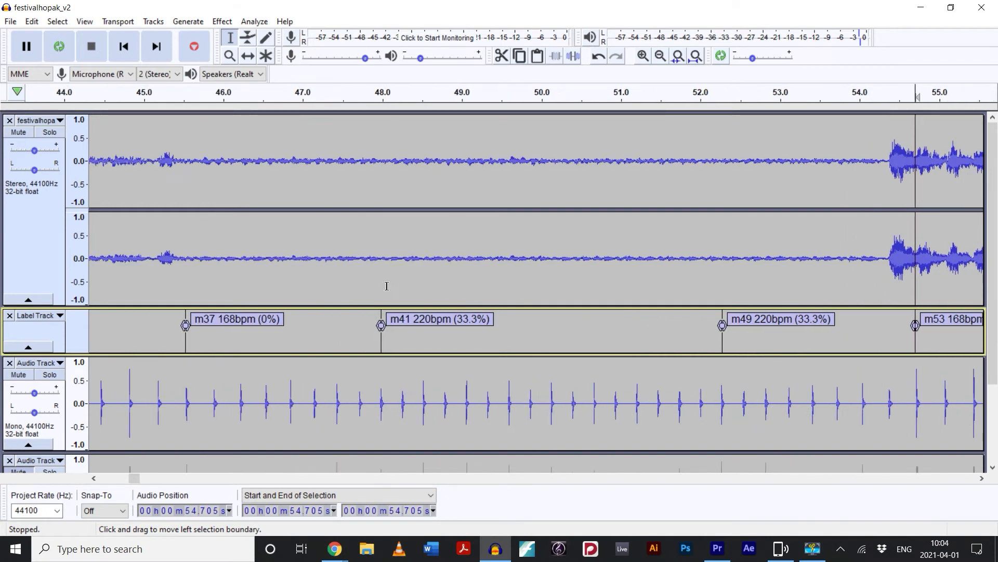
{"action": "scroll", "coordinate": [386, 285], "scroll_direction": "right", "scroll_amount": 1}
Play back the tempo changes and add an 'm69 fermata' label at 1:17.21
{"action": "left_click", "coordinate": [124, 173]}
{"action": "key", "text": "space"}
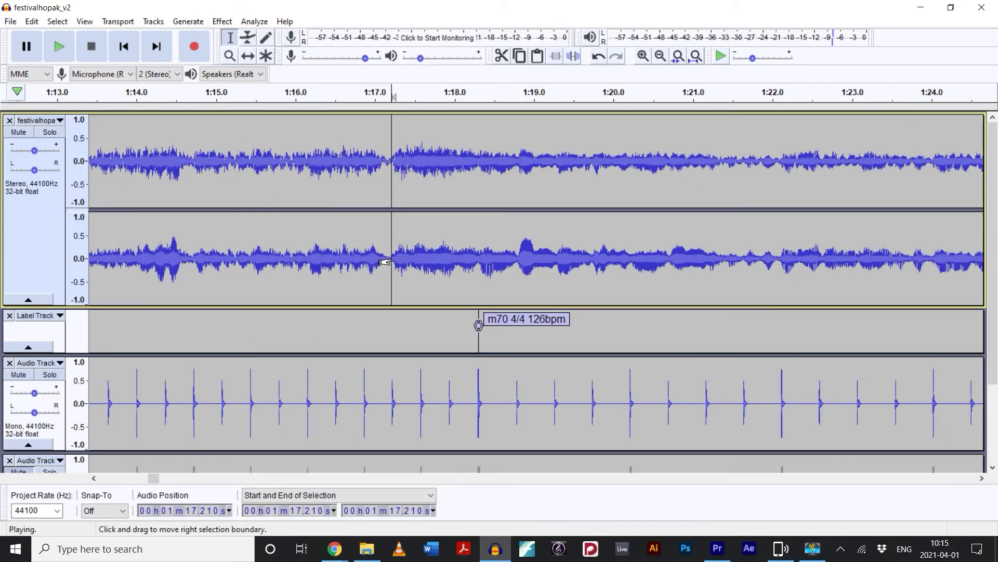
{"action": "key", "text": "space"}
{"action": "key", "text": "ctrl+b"}
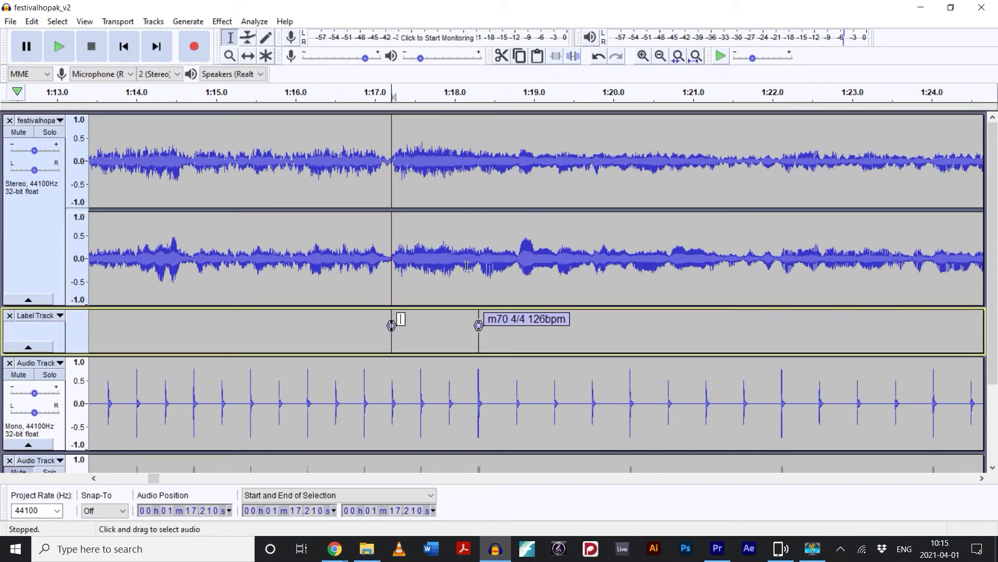
{"action": "type", "text": "m69 fermata"}
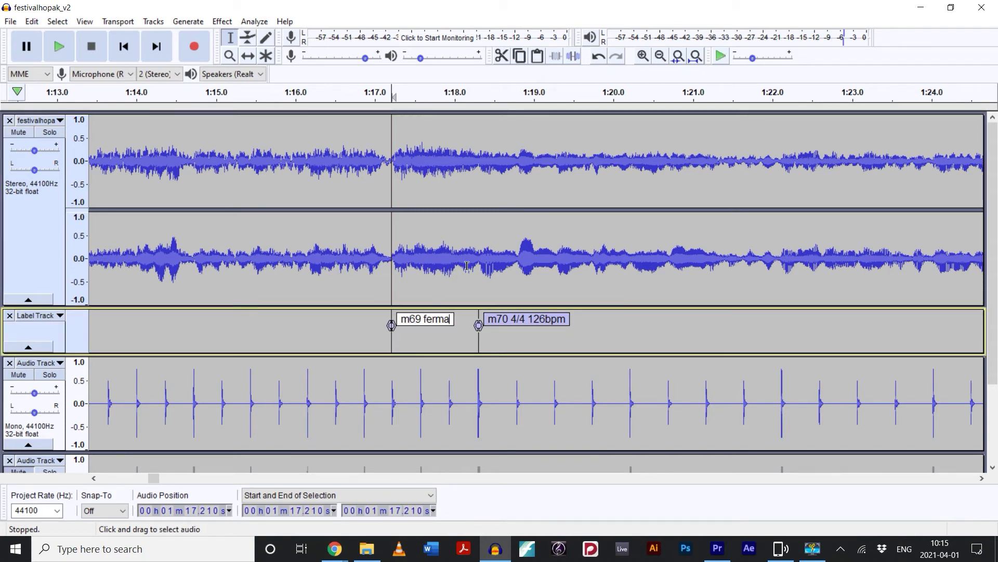
{"action": "key", "text": "Return"}
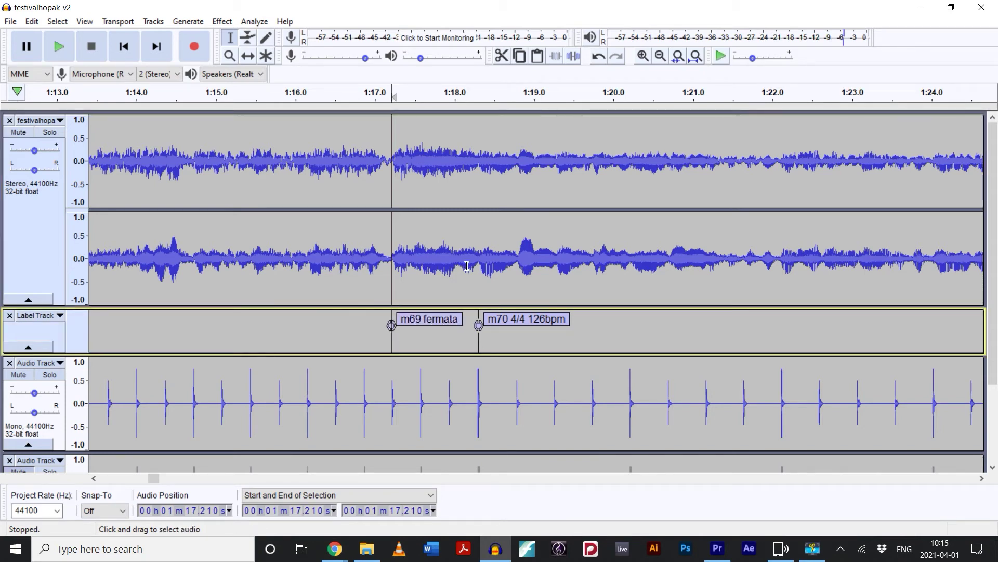
Select all tracks from the m70 label at 1:18.307 to the end and cut them
{"action": "left_click", "coordinate": [478, 252]}
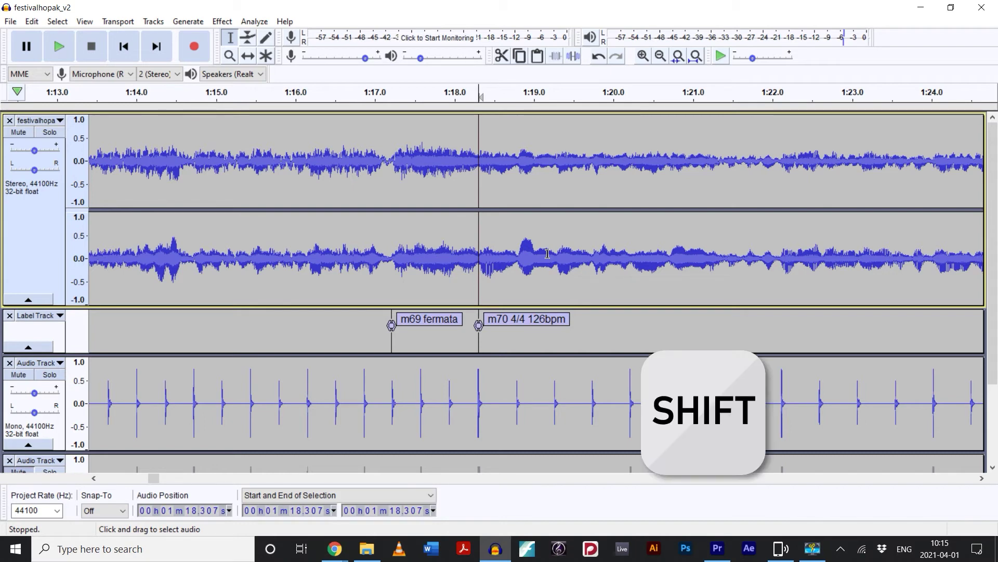
{"action": "key", "text": "shift+Down"}
{"action": "key", "text": "shift+Down"}
{"action": "key", "text": "shift+Down"}
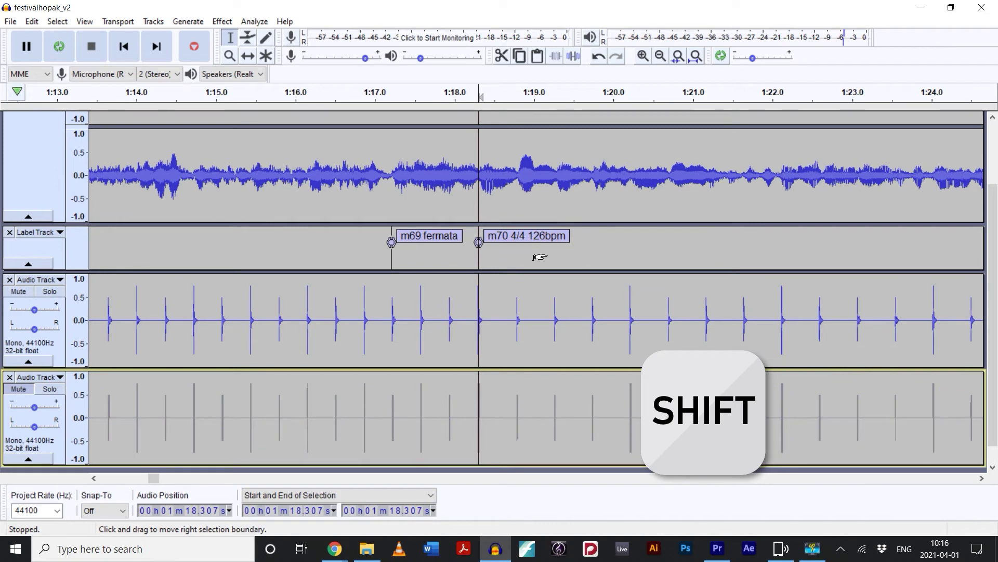
{"action": "key", "text": "shift+k"}
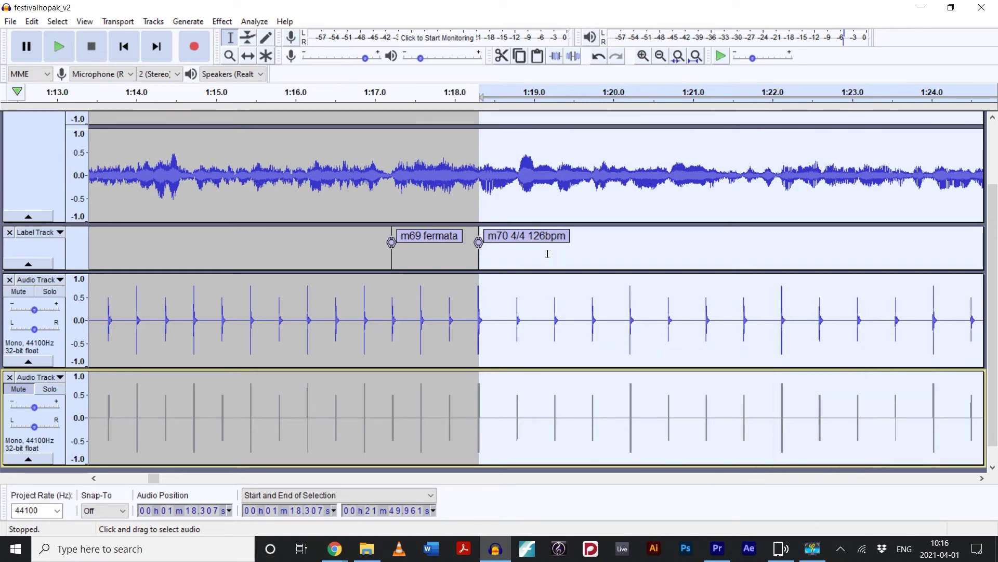
{"action": "scroll", "coordinate": [547, 253], "scroll_direction": "up", "scroll_amount": 2}
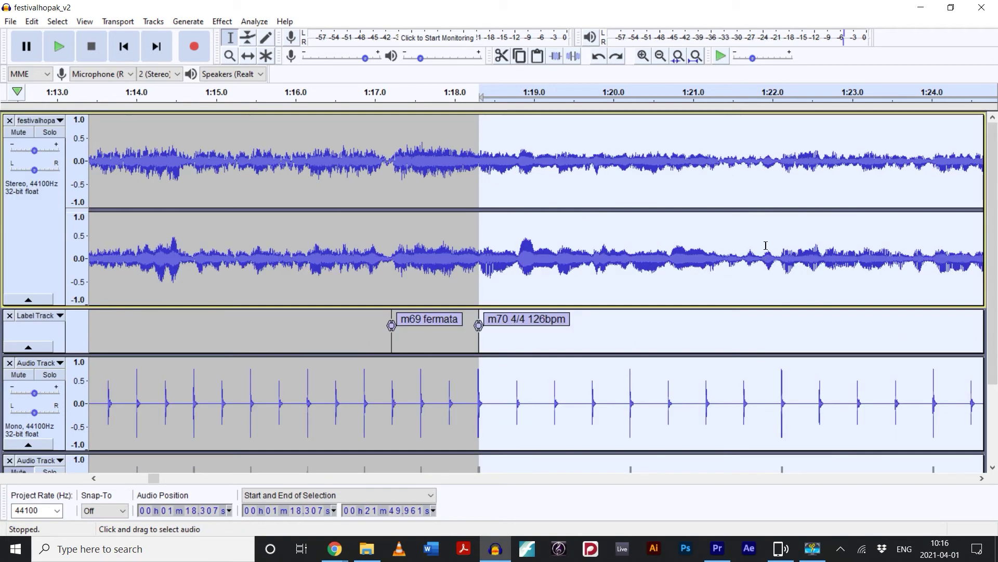
{"action": "key", "text": "ctrl+x"}
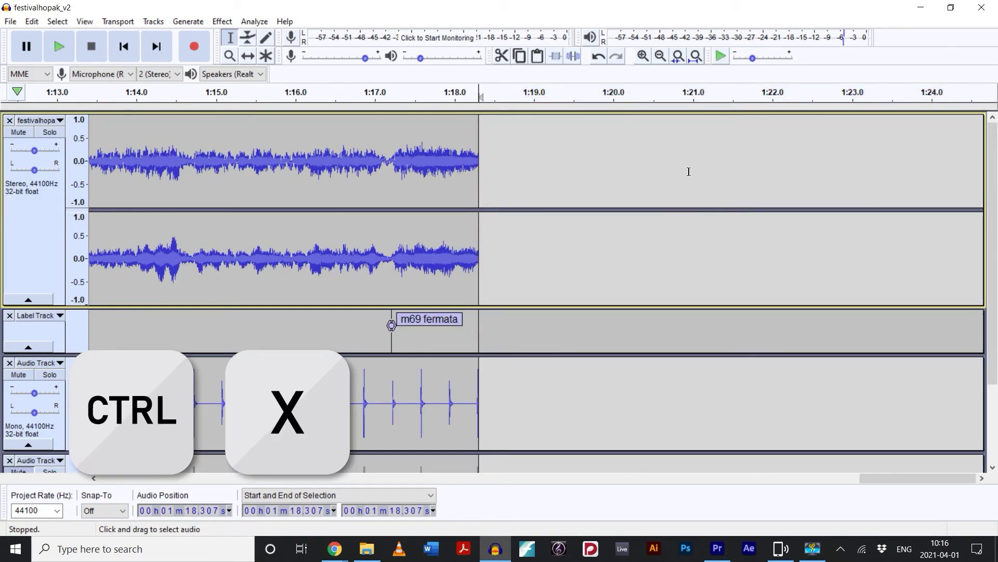
Paste the cut material back at 1:20.674 across all tracks
{"action": "left_click", "coordinate": [668, 155]}
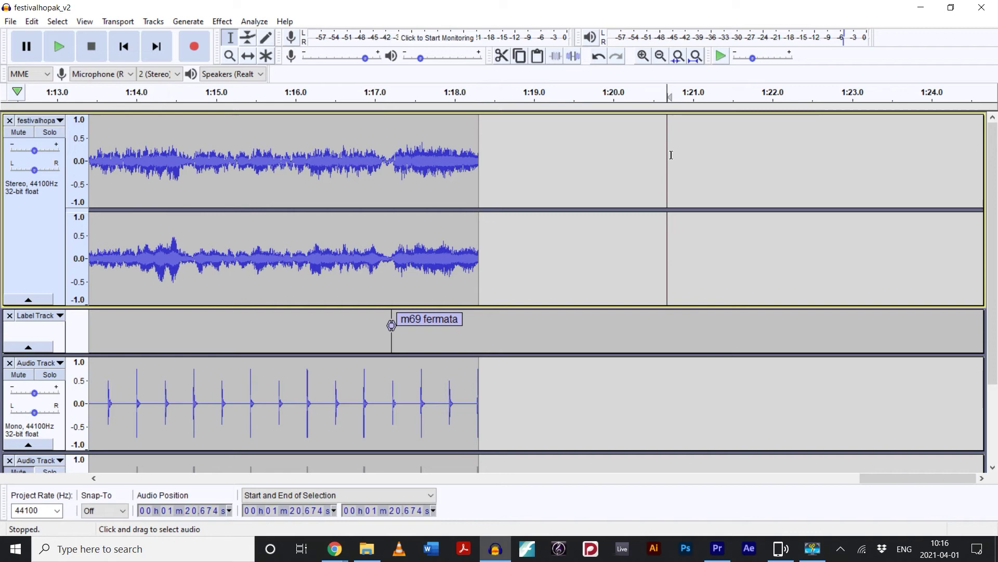
{"action": "key", "text": "shift+Down"}
{"action": "key", "text": "shift+Down"}
{"action": "key", "text": "shift+Down"}
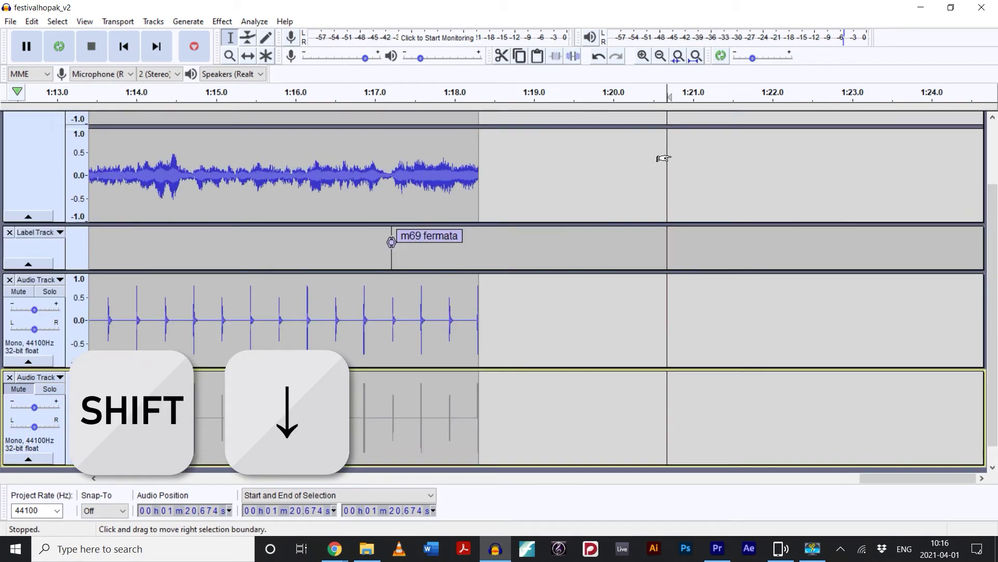
{"action": "scroll", "coordinate": [663, 159], "scroll_direction": "left", "scroll_amount": 1}
{"action": "key", "text": "ctrl+v"}
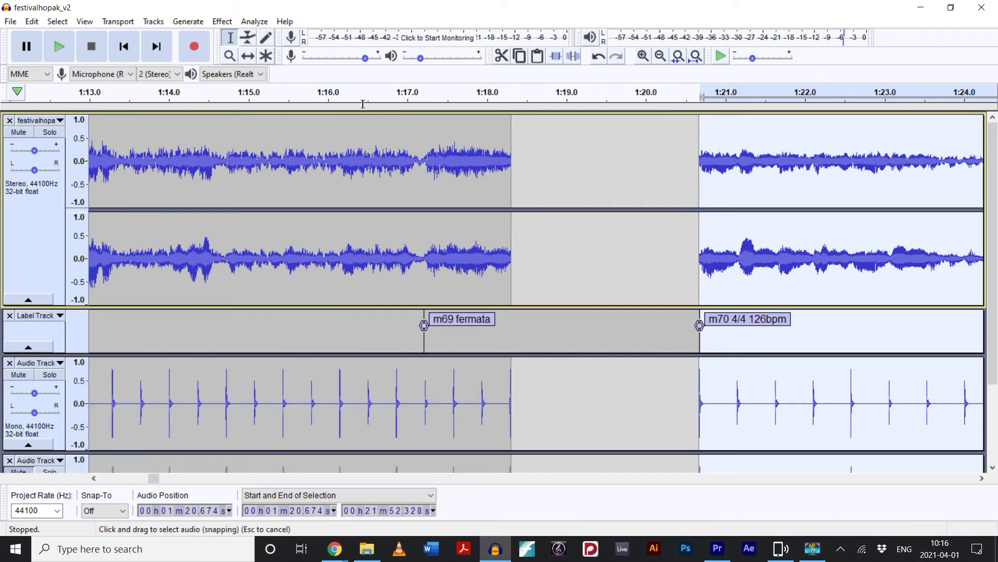
Time-shift the labels so they line up with the moved audio
{"action": "key", "text": "F5"}
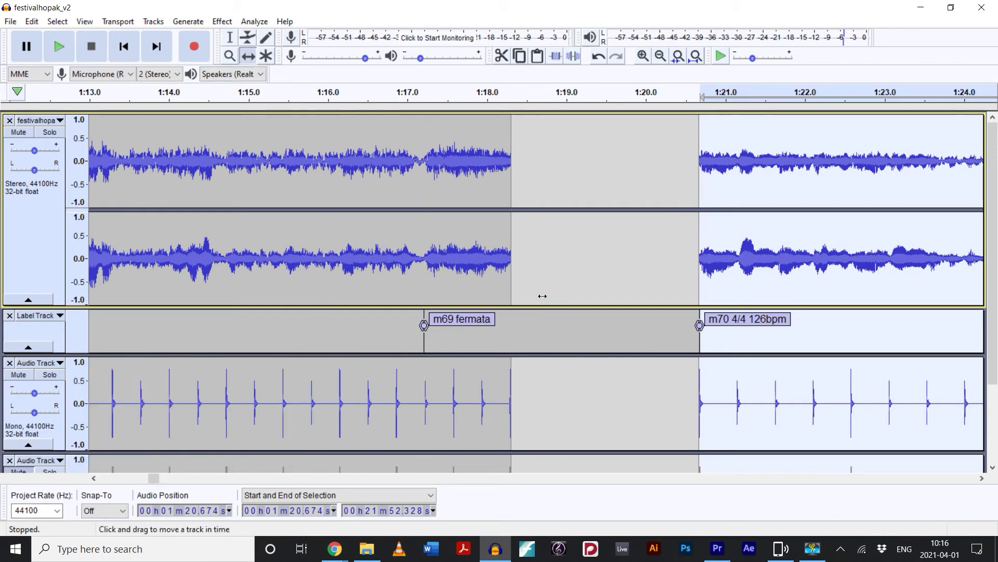
{"action": "left_click_drag", "start_coordinate": [536, 338], "coordinate": [555, 384]}
{"action": "left_click", "coordinate": [230, 37]}
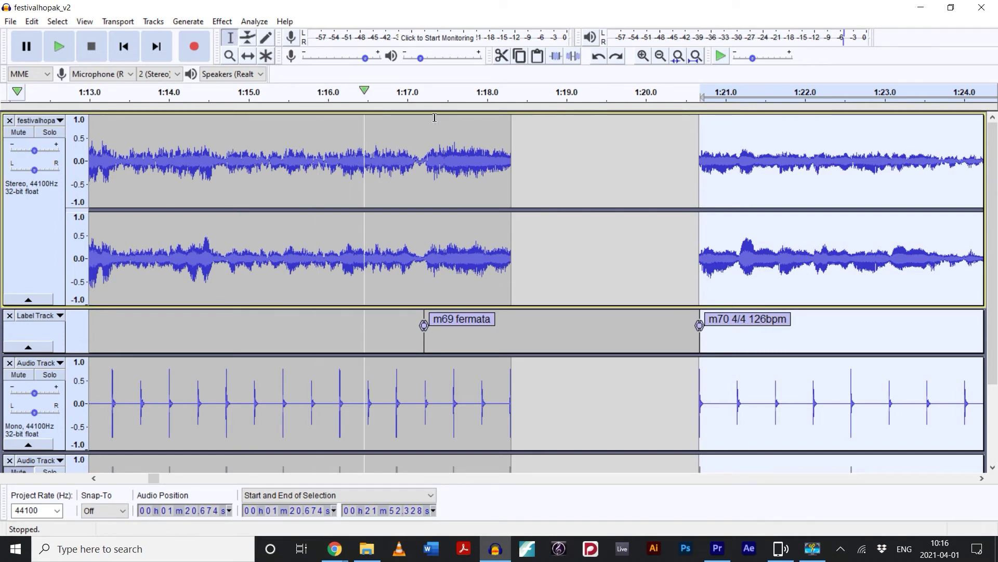
Preview playback from 1:20.985 and unmute the bottom Ping click track
{"action": "left_click", "coordinate": [725, 247]}
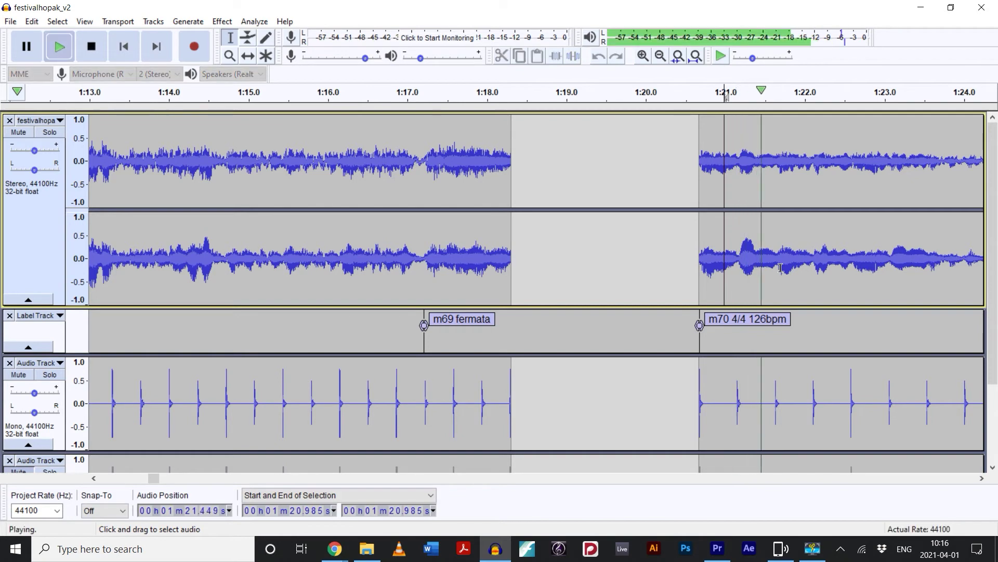
{"action": "key", "text": "space"}
{"action": "scroll", "coordinate": [655, 272], "scroll_direction": "down", "scroll_amount": 3}
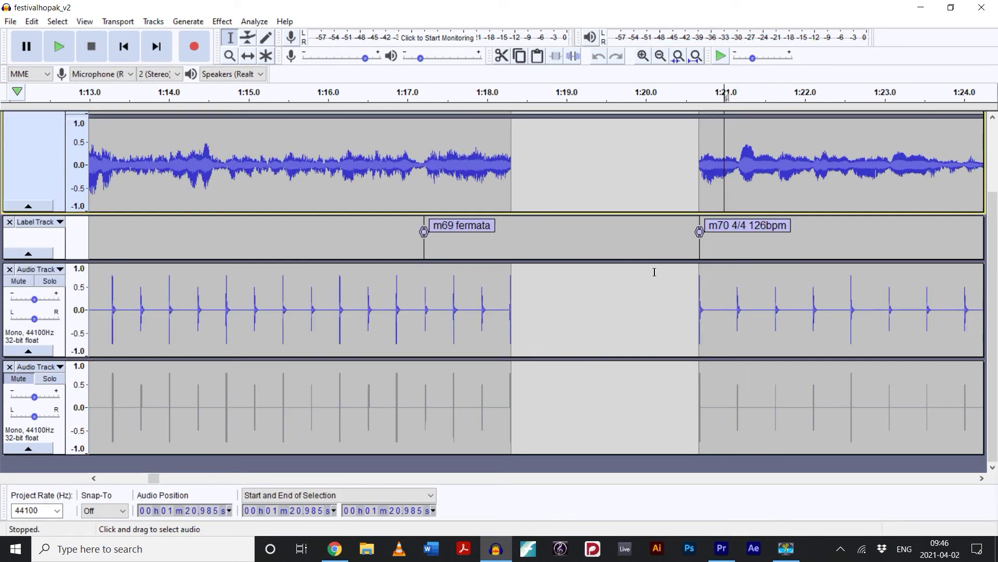
{"action": "left_click", "coordinate": [18, 379]}
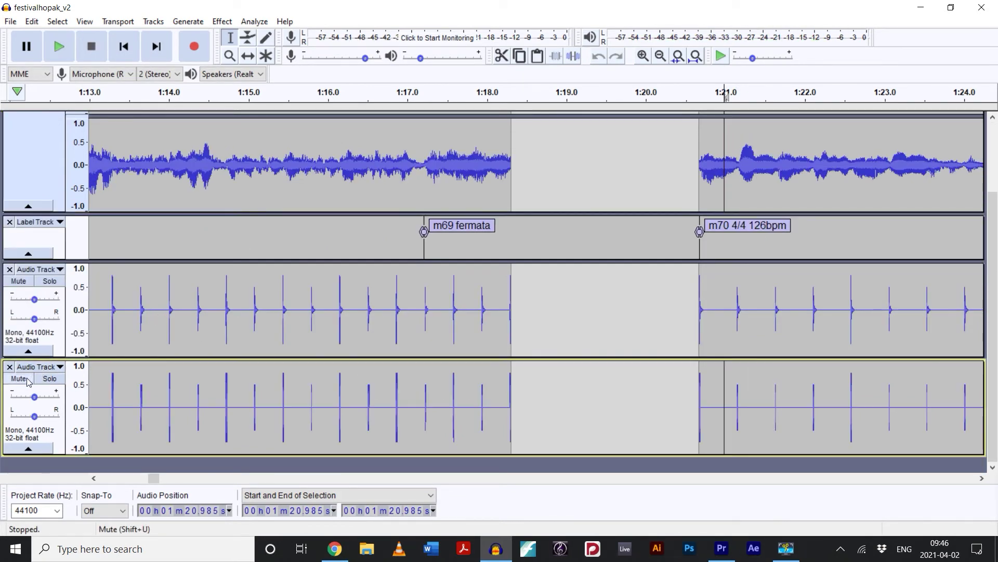
{"action": "scroll", "coordinate": [496, 317], "scroll_direction": "up", "scroll_amount": 2, "text": "ctrl"}
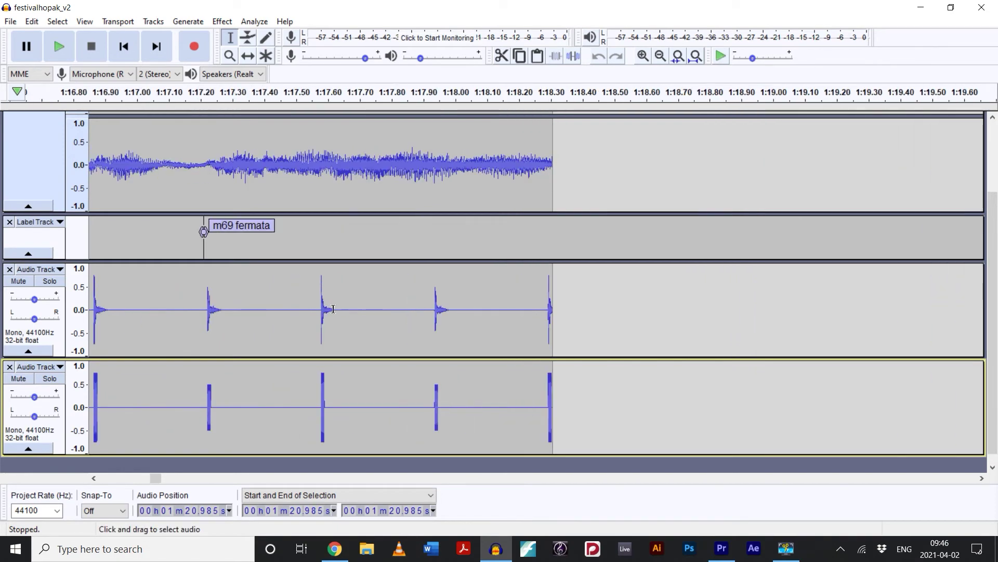
Copy the upper track's clicks from 1:17.576–1:18.292 into the bottom track at 1:18.290
{"action": "left_click_drag", "start_coordinate": [320, 311], "coordinate": [548, 313]}
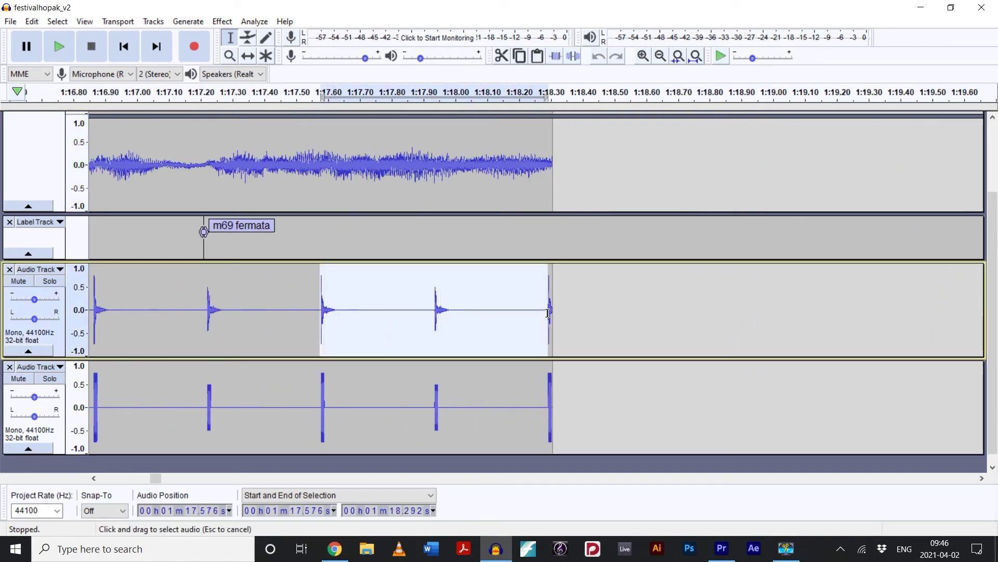
{"action": "key", "text": "ctrl+c"}
{"action": "left_click", "coordinate": [550, 399]}
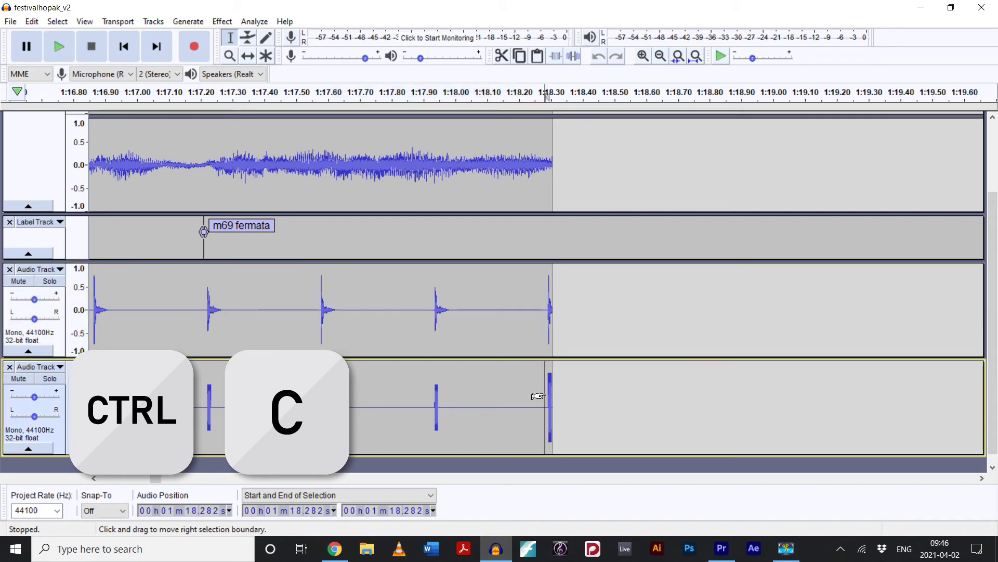
{"action": "key", "text": "ctrl+v"}
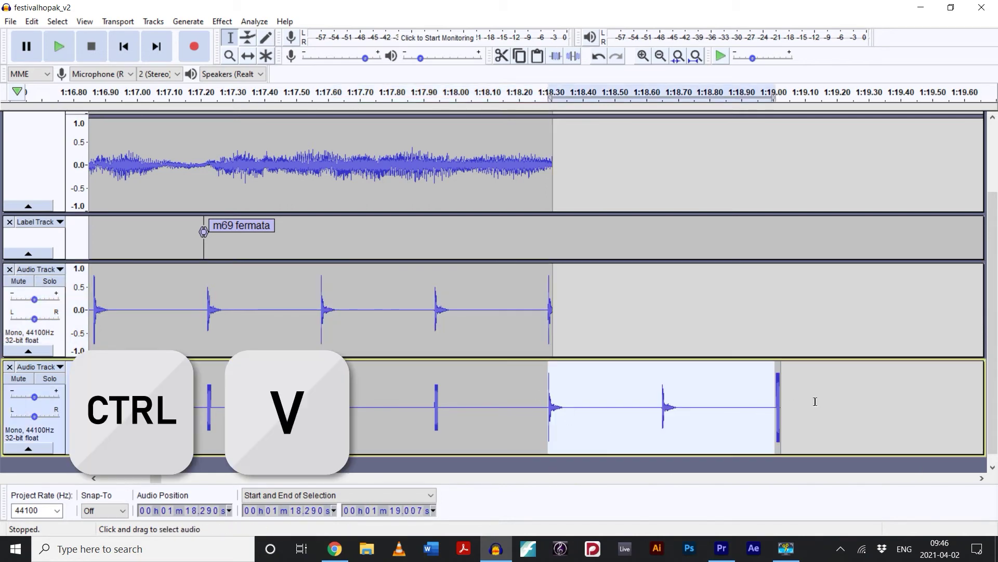
{"action": "left_click", "coordinate": [772, 405]}
Delete the excess pasted pings and slide the bottom track's later clip earlier to 1:19.4
{"action": "scroll", "coordinate": [775, 413], "scroll_direction": "down", "scroll_amount": 2}
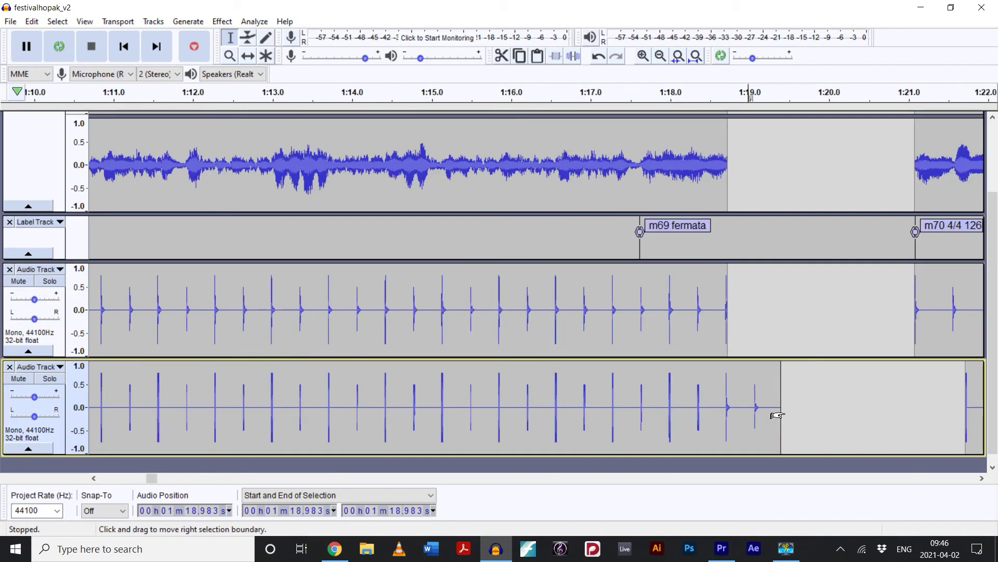
{"action": "scroll", "coordinate": [777, 414], "scroll_direction": "right", "scroll_amount": 5}
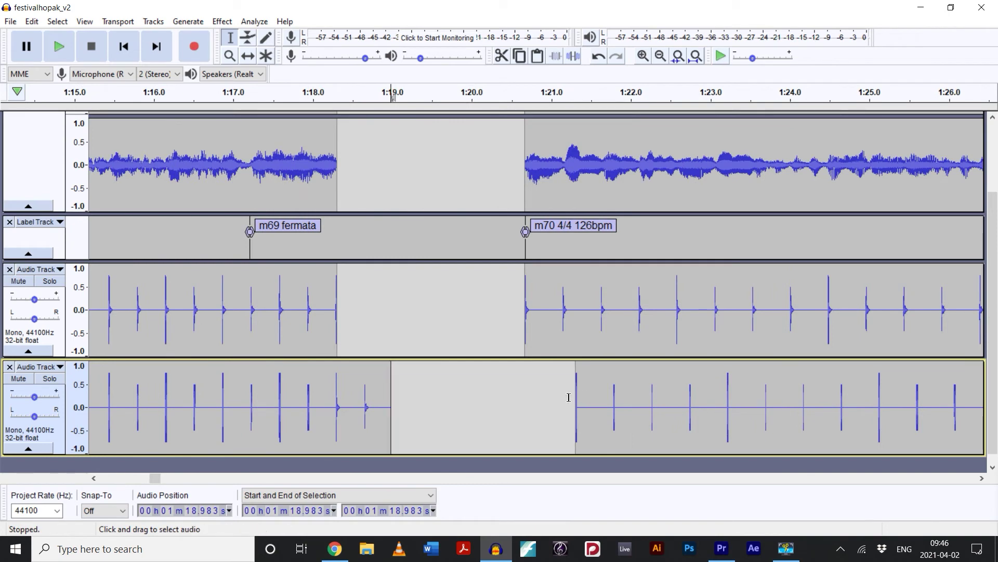
{"action": "left_click_drag", "start_coordinate": [568, 397], "coordinate": [627, 399]}
{"action": "key", "text": "Delete"}
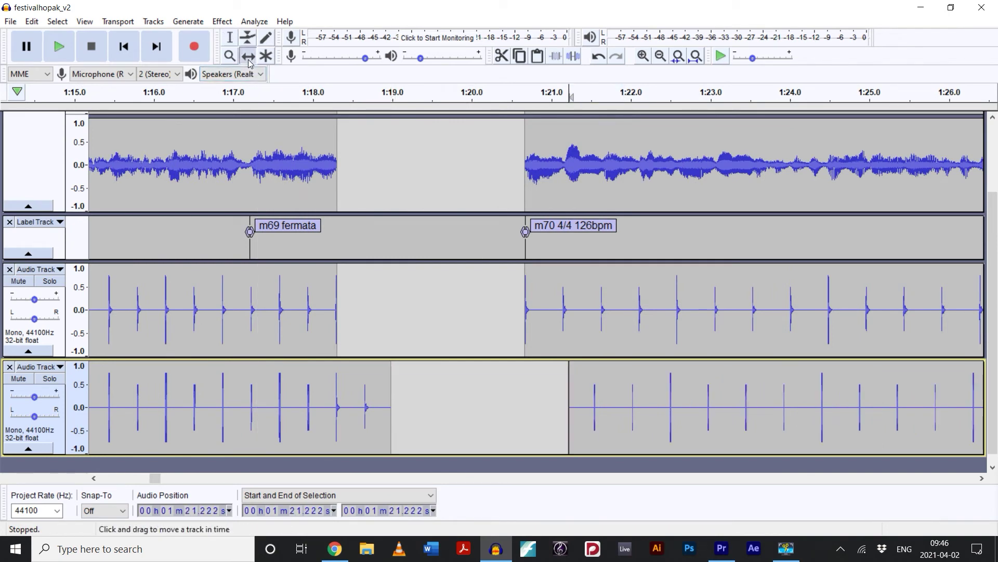
{"action": "left_click_drag", "start_coordinate": [735, 415], "coordinate": [593, 413]}
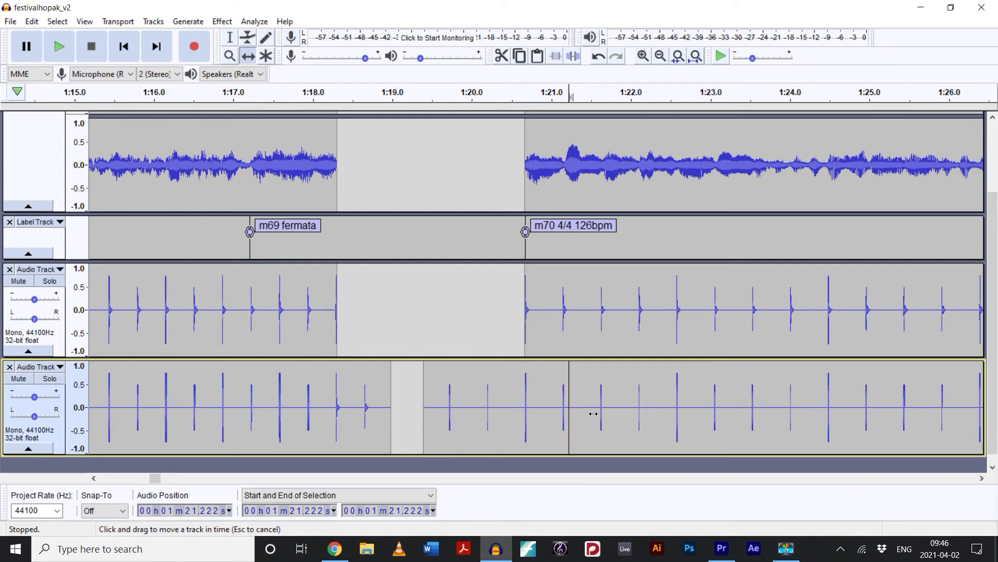
{"action": "left_click", "coordinate": [231, 38]}
{"action": "scroll", "coordinate": [373, 255], "scroll_direction": "up", "scroll_amount": 2}
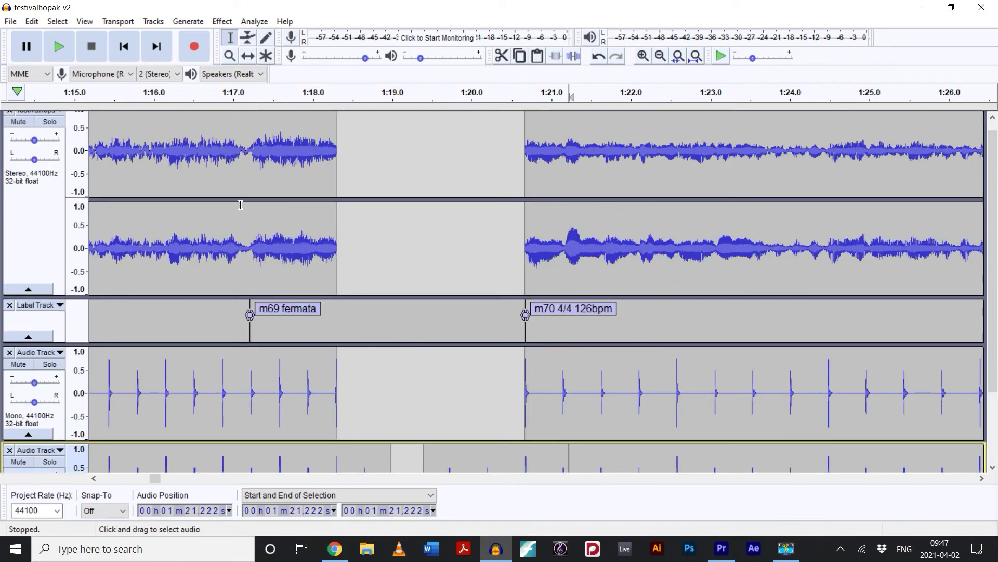
{"action": "left_click", "coordinate": [106, 148]}
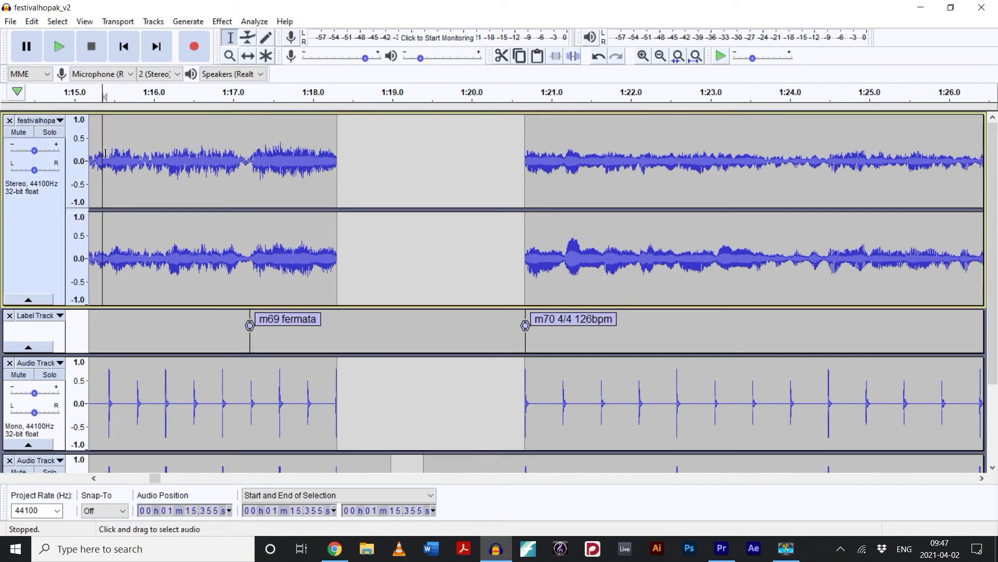
{"action": "key", "text": "space"}
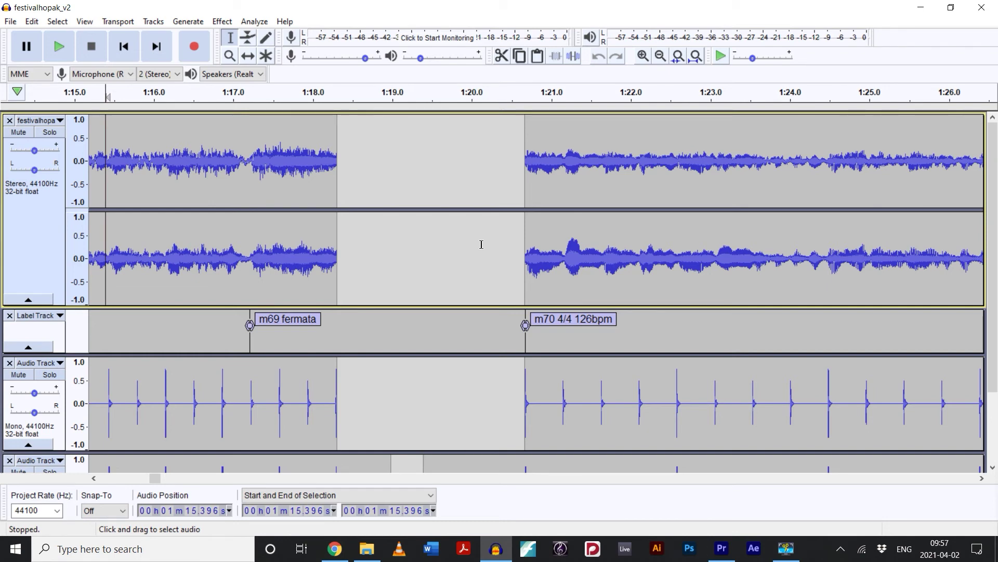
{"action": "scroll", "coordinate": [481, 244], "scroll_direction": "down", "scroll_amount": 3}
Silence the festivalhopak recording between 3:47.8 and 3:49.7
{"action": "scroll", "coordinate": [487, 257], "scroll_direction": "right", "scroll_amount": 10}
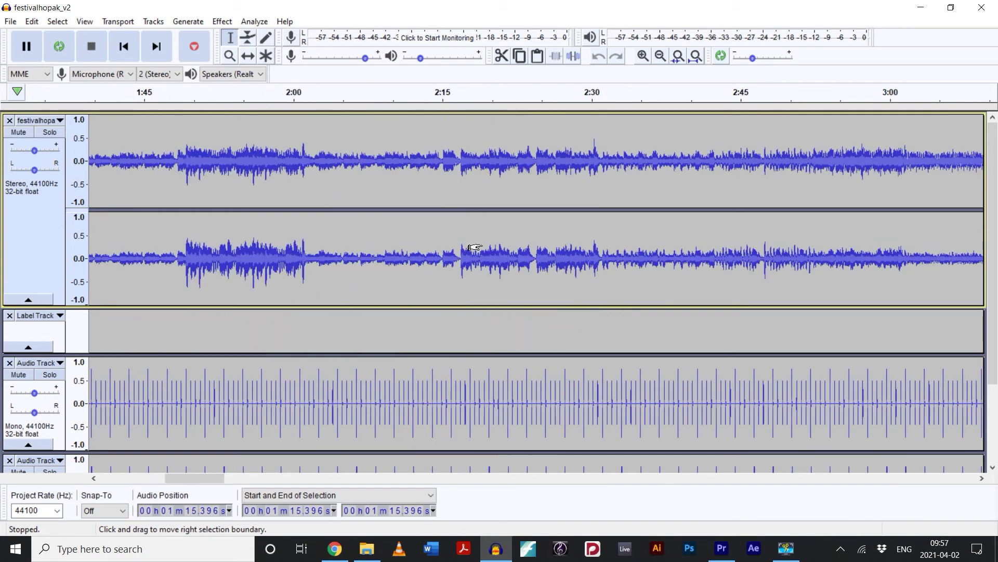
{"action": "scroll", "coordinate": [515, 249], "scroll_direction": "up", "scroll_amount": 5}
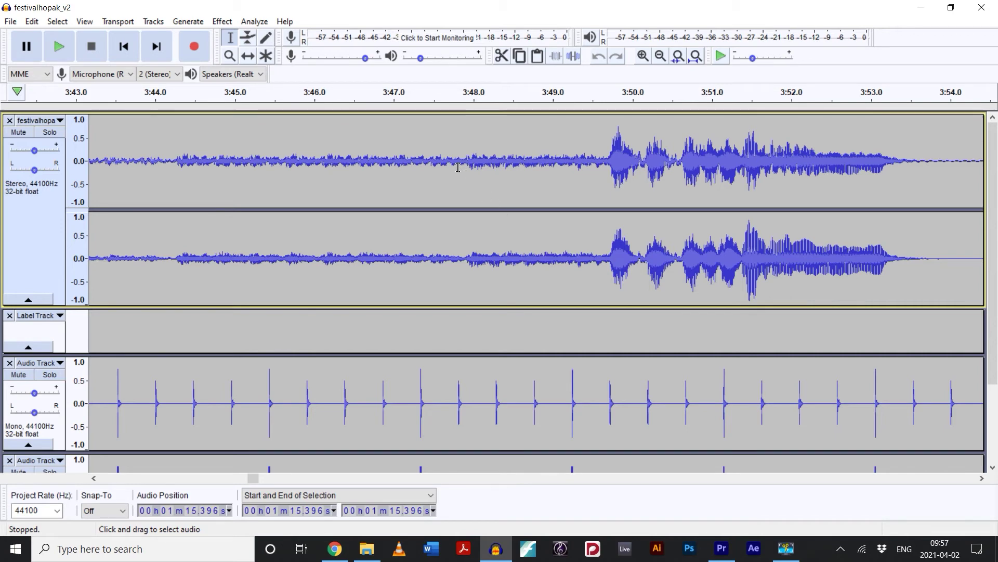
{"action": "left_click_drag", "start_coordinate": [458, 167], "coordinate": [609, 187]}
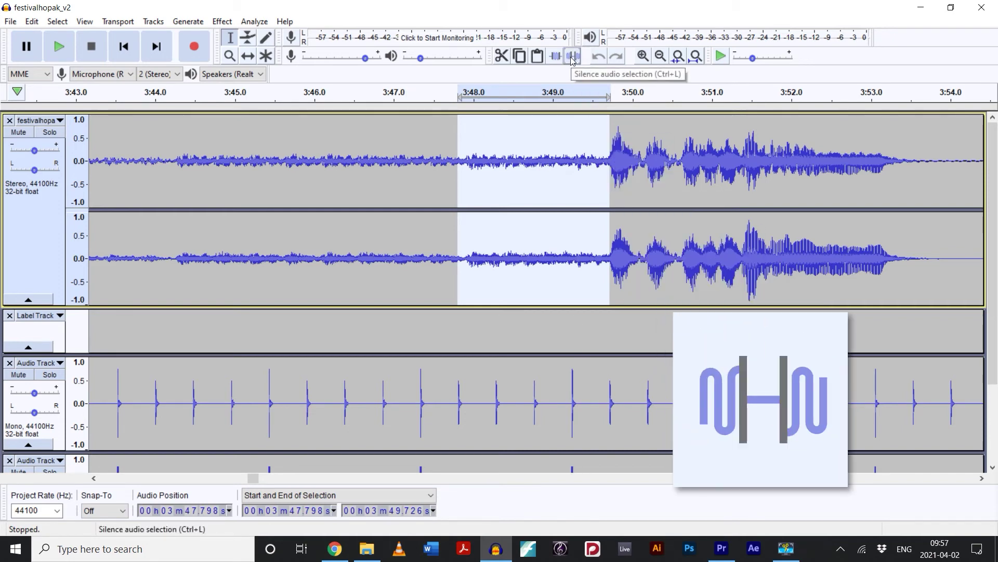
{"action": "key", "text": "ctrl+l"}
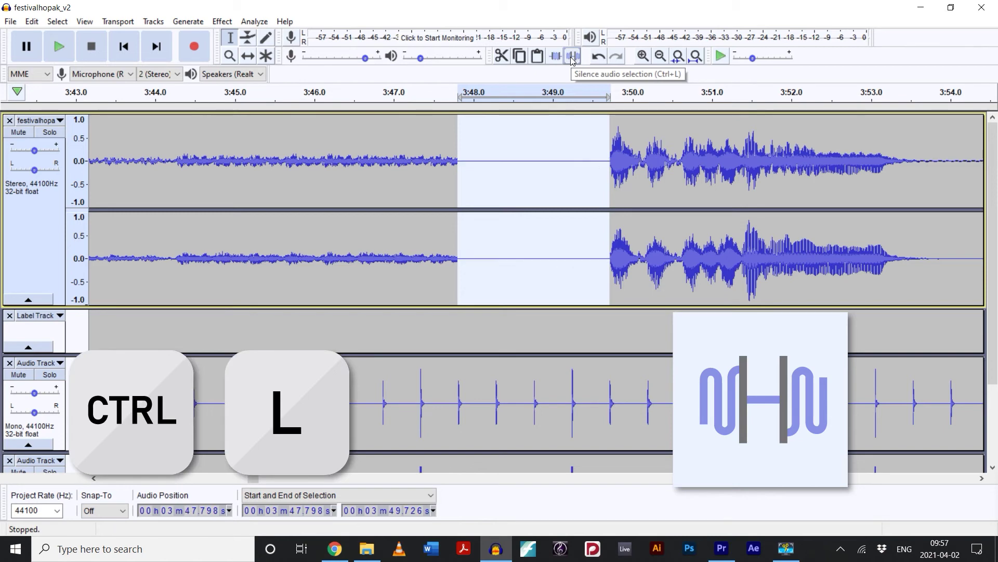
Play back from 3:47.749 to check the silenced passage, then stop
{"action": "left_click", "coordinate": [454, 162]}
{"action": "key", "text": "space"}
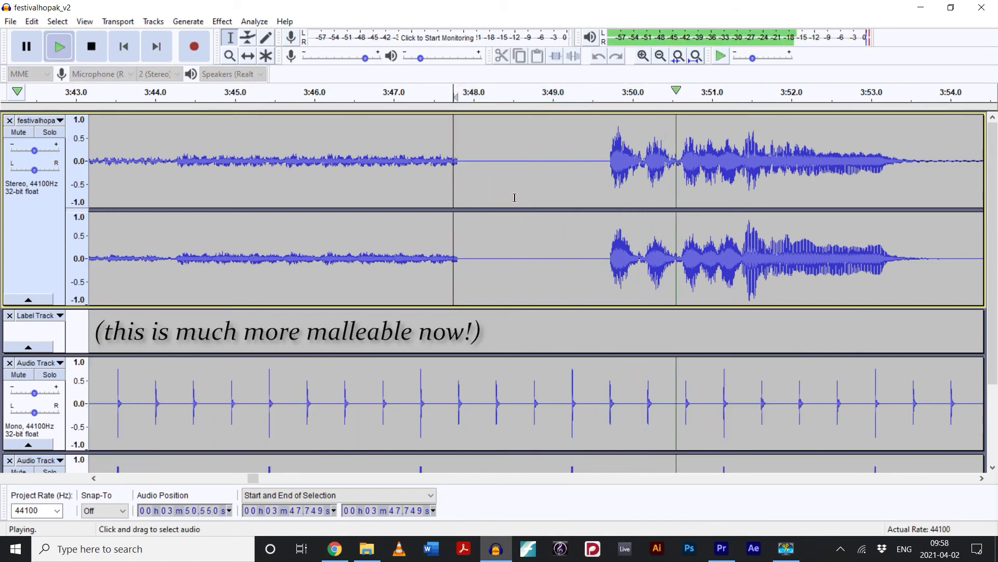
{"action": "key", "text": "space"}
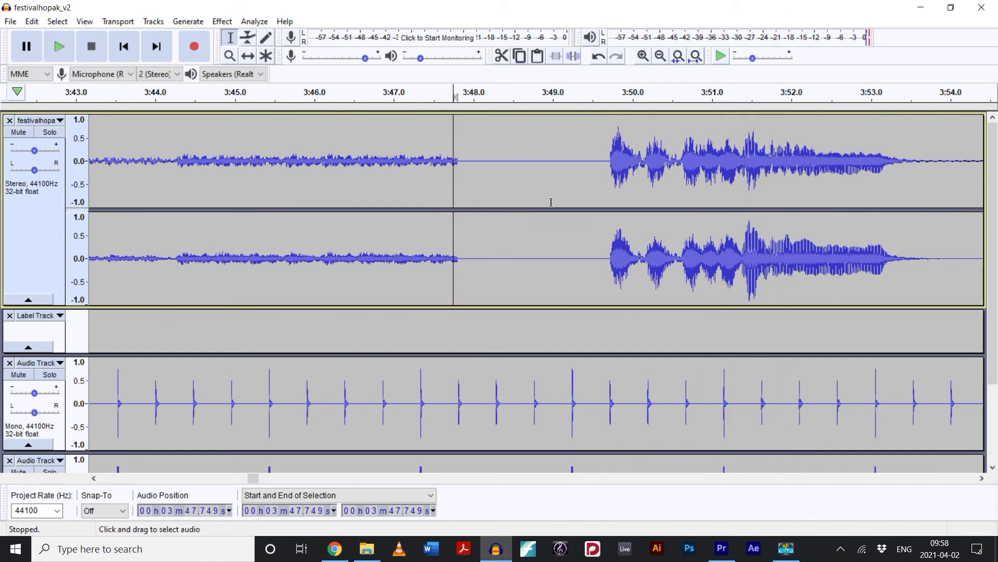
Silence the main click track's lead-in clicks from 2.6 s to 5.5 s
{"action": "scroll", "coordinate": [377, 193], "scroll_direction": "down", "scroll_amount": 3}
{"action": "scroll", "coordinate": [384, 194], "scroll_direction": "left", "scroll_amount": 20}
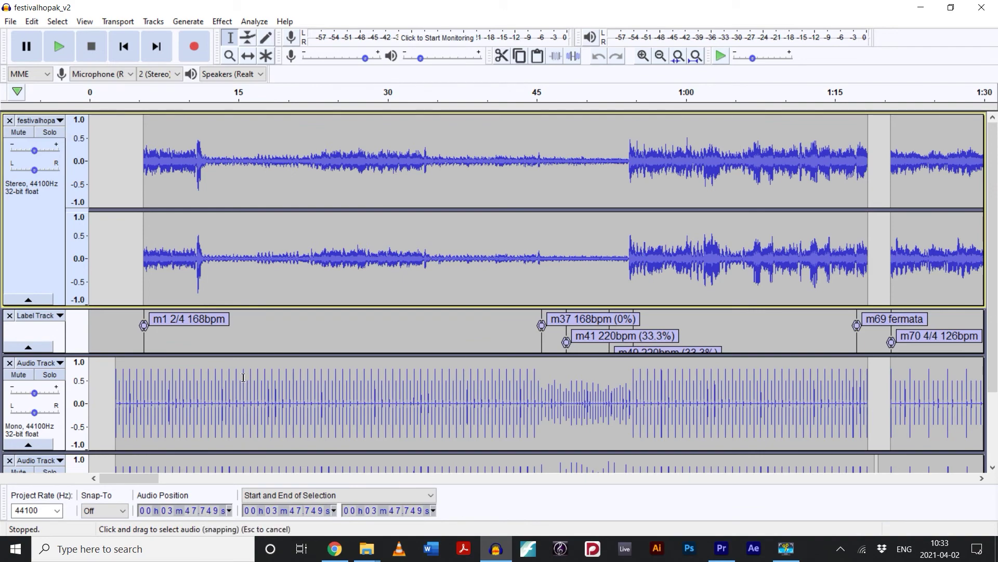
{"action": "left_click", "coordinate": [122, 391]}
{"action": "scroll", "coordinate": [174, 408], "scroll_direction": "up", "scroll_amount": 5}
{"action": "scroll", "coordinate": [334, 401], "scroll_direction": "down", "scroll_amount": 2}
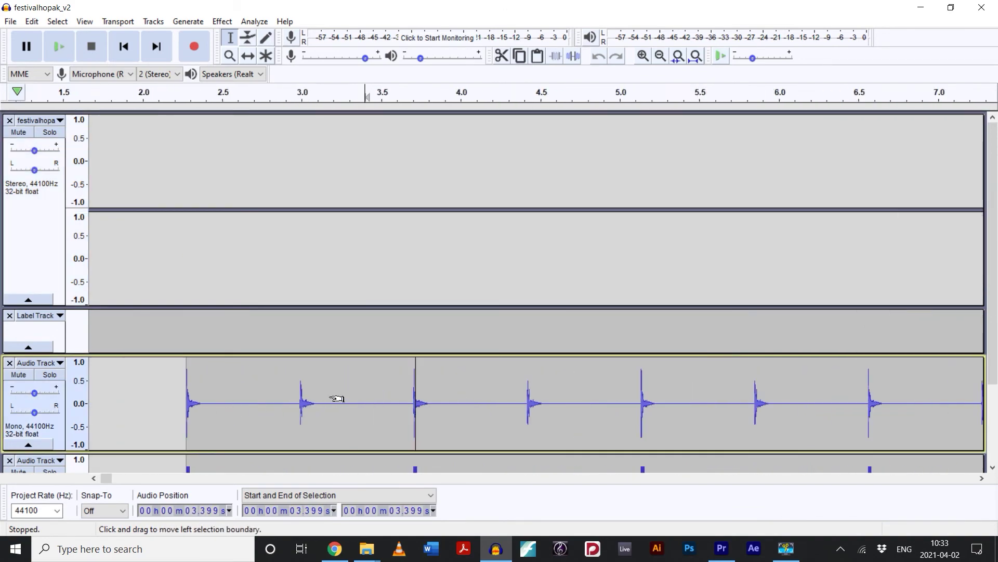
{"action": "scroll", "coordinate": [333, 395], "scroll_direction": "down", "scroll_amount": 3}
{"action": "left_click_drag", "start_coordinate": [289, 297], "coordinate": [512, 297]}
{"action": "key", "text": "ctrl+l"}
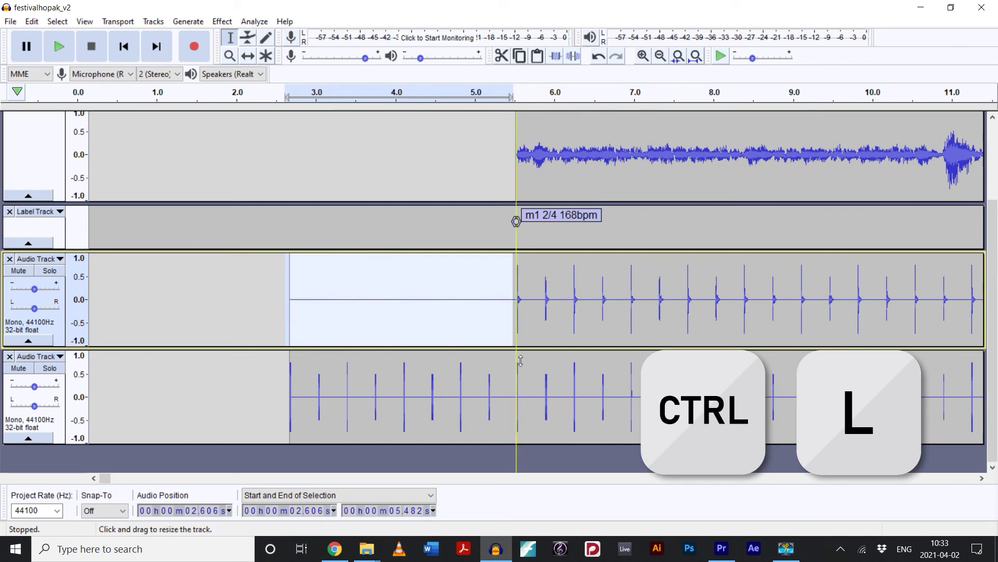
Silence the secondary click track from 5.5 s up to the fermata at 1:18
{"action": "left_click", "coordinate": [513, 382]}
{"action": "scroll", "coordinate": [572, 383], "scroll_direction": "down", "scroll_amount": 4}
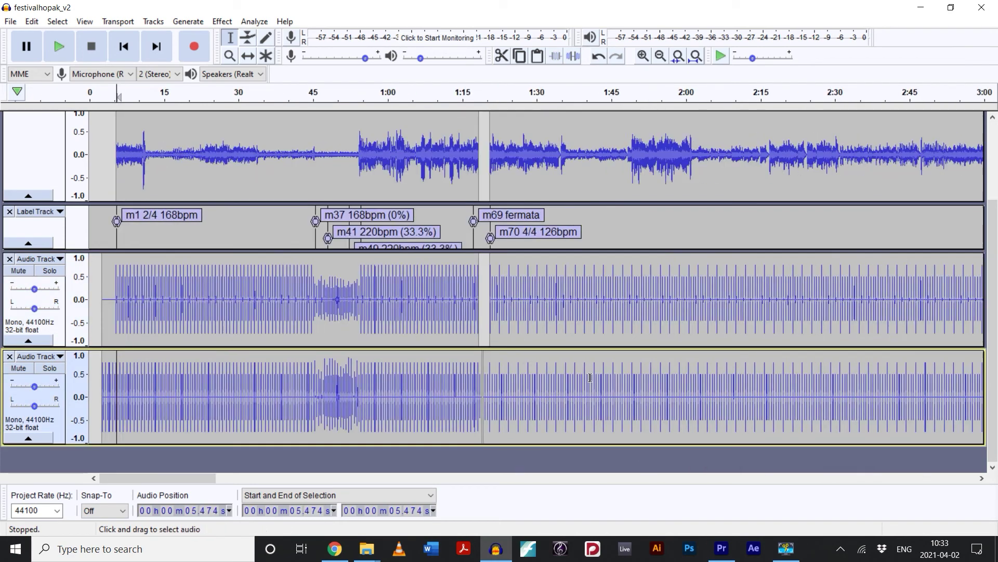
{"action": "scroll", "coordinate": [476, 374], "scroll_direction": "up", "scroll_amount": 3}
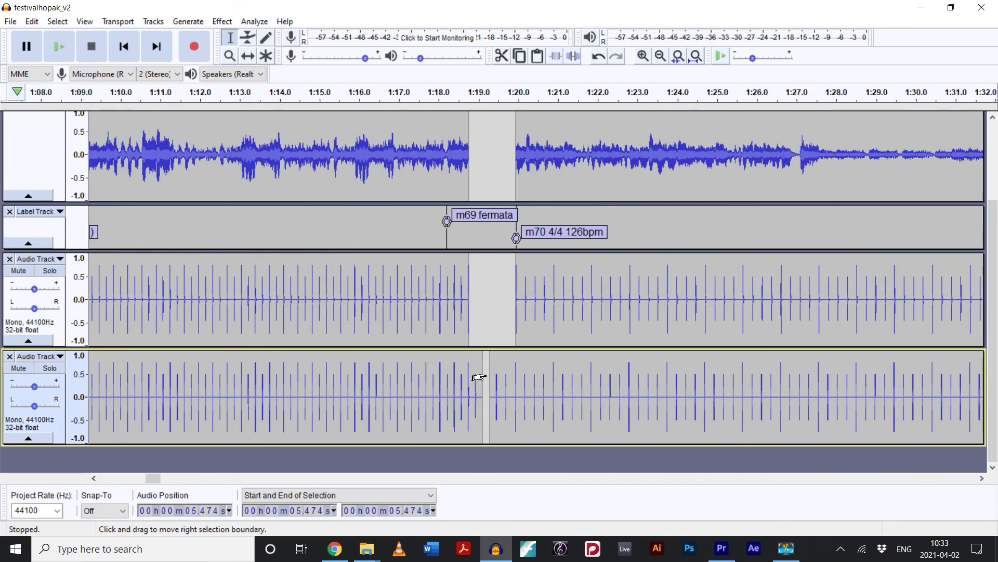
{"action": "left_click", "coordinate": [441, 383], "text": "shift"}
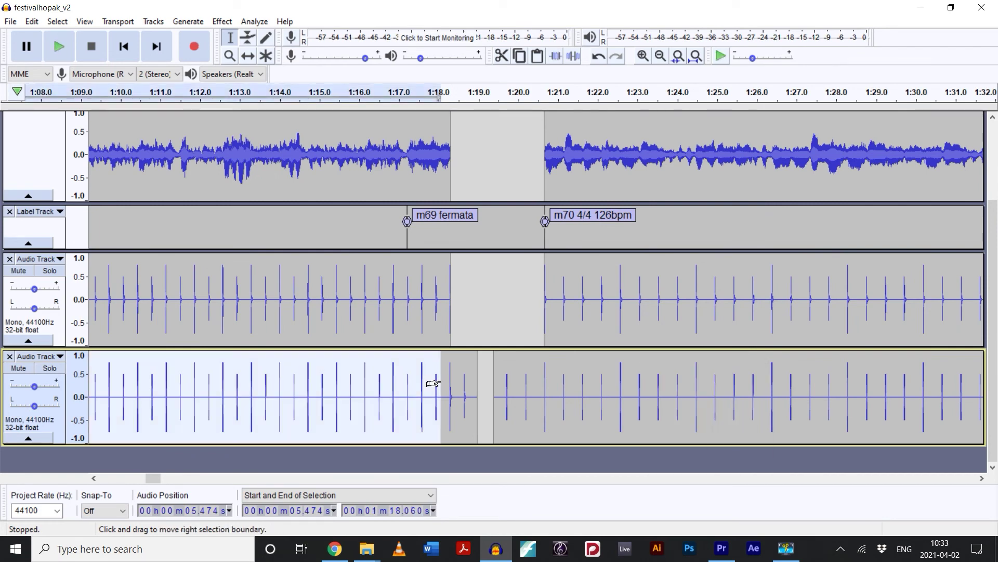
{"action": "key", "text": "ctrl+l"}
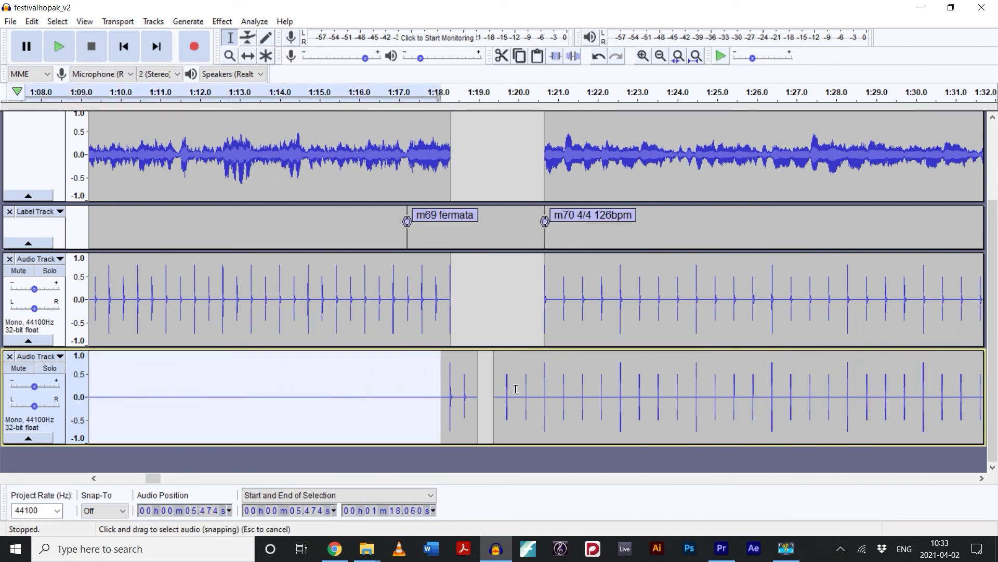
Silence the secondary click track from 1:20.5 to its end
{"action": "left_click", "coordinate": [540, 397]}
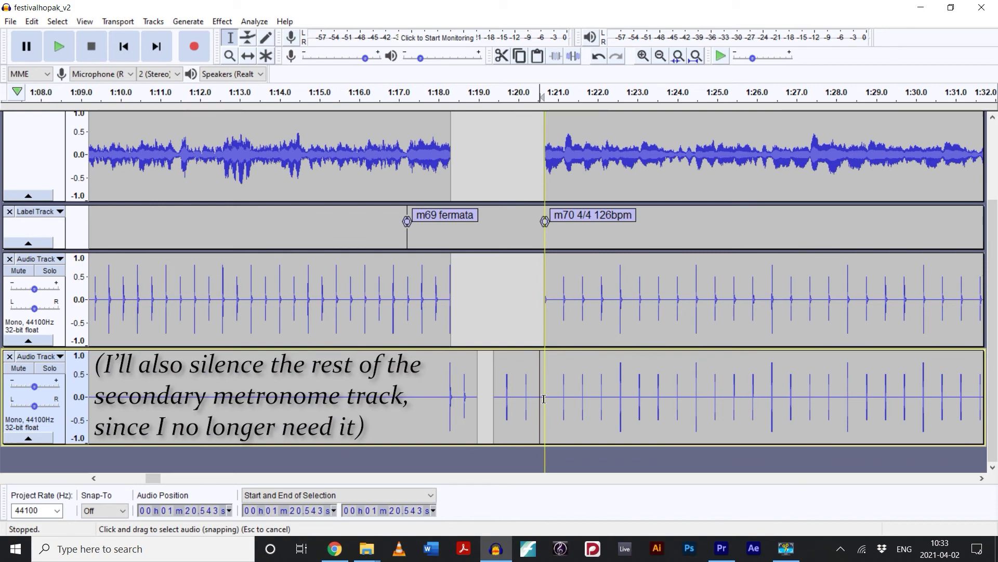
{"action": "key", "text": "shift+k"}
{"action": "key", "text": "ctrl+l"}
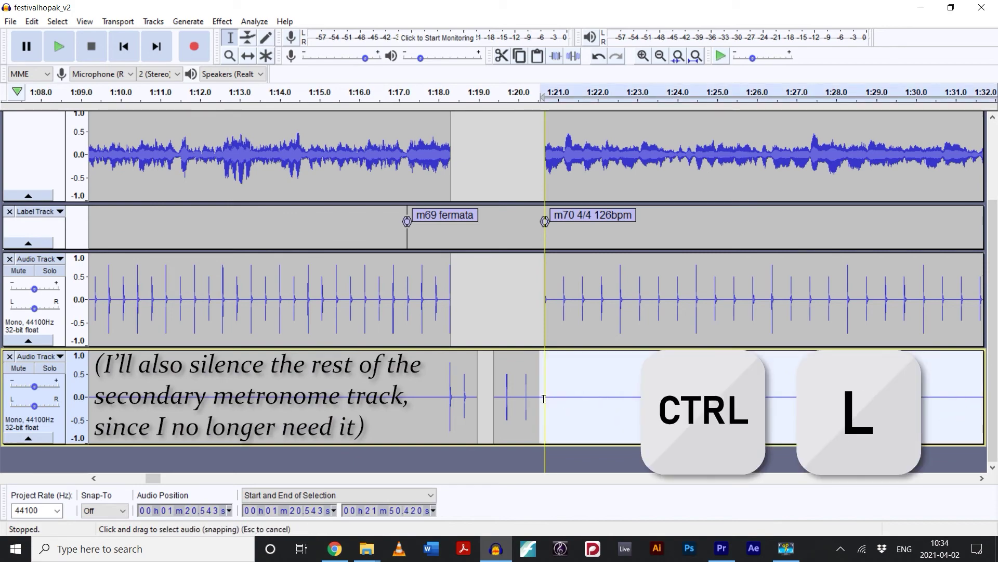
{"action": "key", "text": "ctrl+3"}
{"action": "key", "text": "ctrl+3"}
{"action": "key", "text": "ctrl+3"}
{"action": "key", "text": "ctrl+3"}
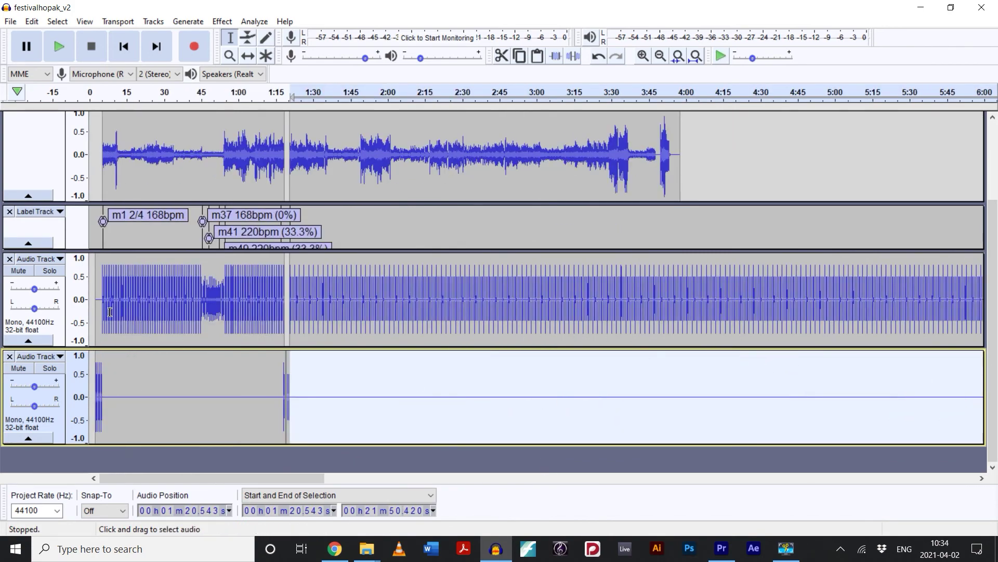
{"action": "left_click", "coordinate": [103, 312]}
{"action": "key", "text": "ctrl+1"}
{"action": "key", "text": "ctrl+1"}
Fill 0–5.523 s of festivalhopak with silence via Generate > Silence
{"action": "scroll", "coordinate": [173, 227], "scroll_direction": "up", "scroll_amount": 3}
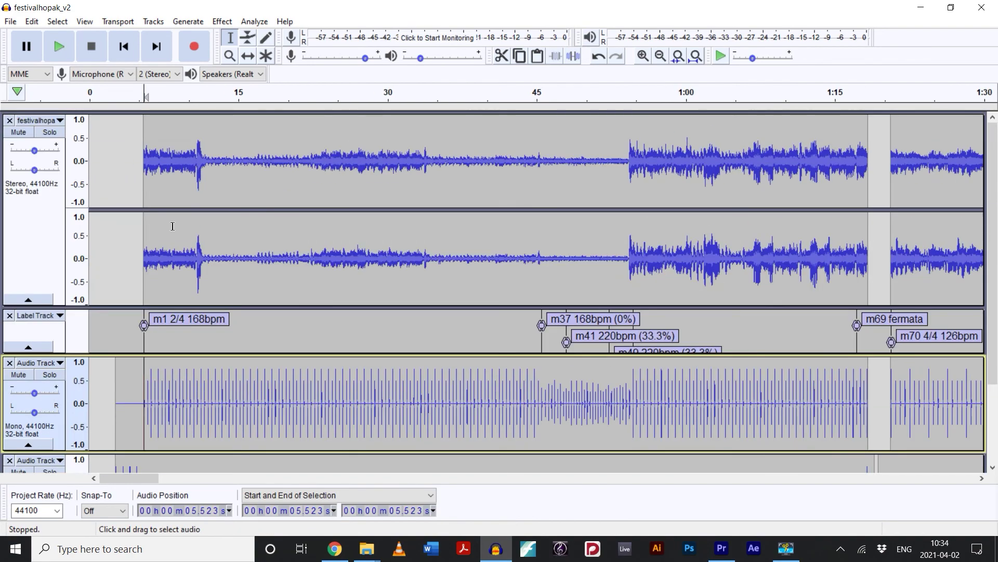
{"action": "left_click_drag", "start_coordinate": [142, 160], "coordinate": [82, 155]}
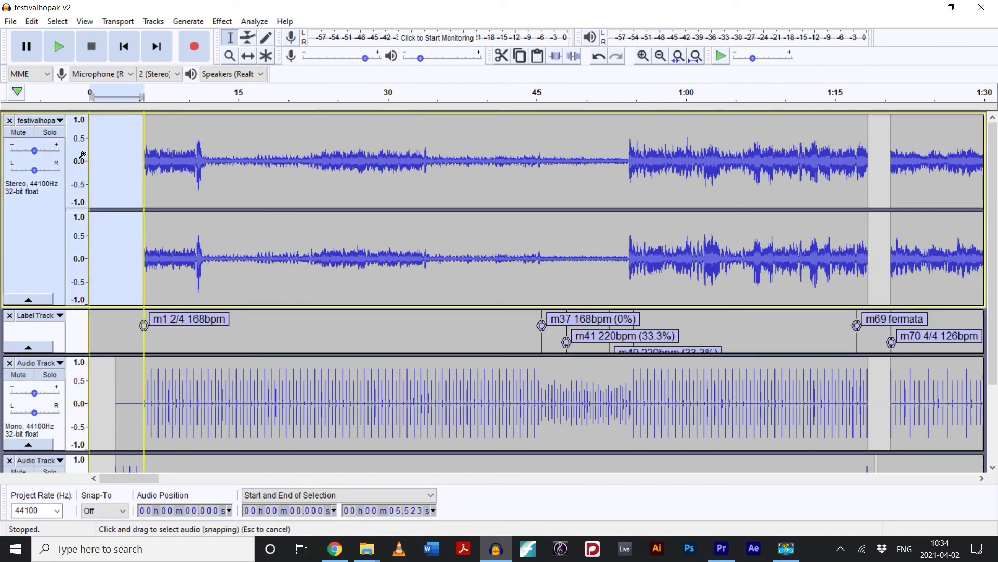
{"action": "left_click", "coordinate": [188, 21]}
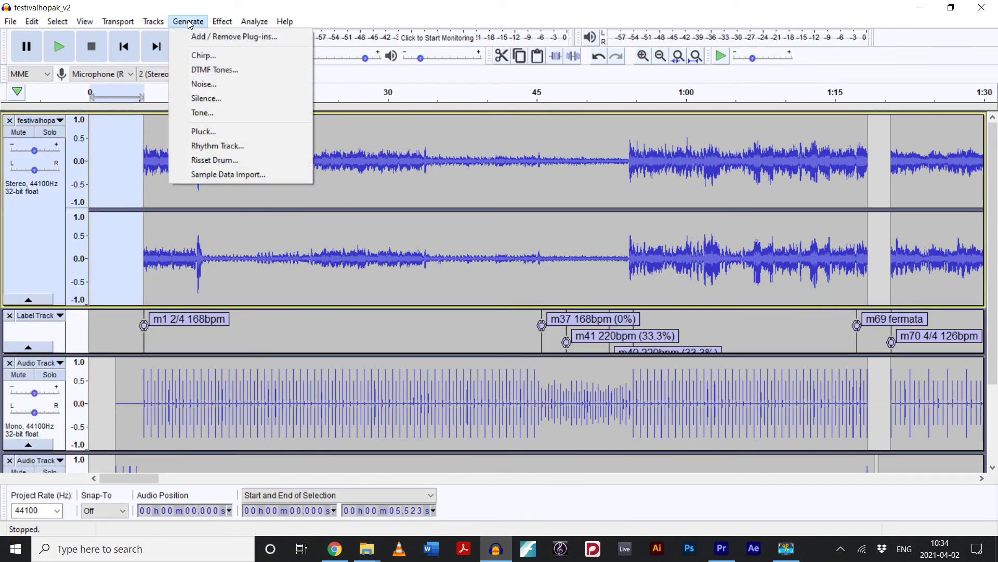
{"action": "left_click", "coordinate": [206, 99]}
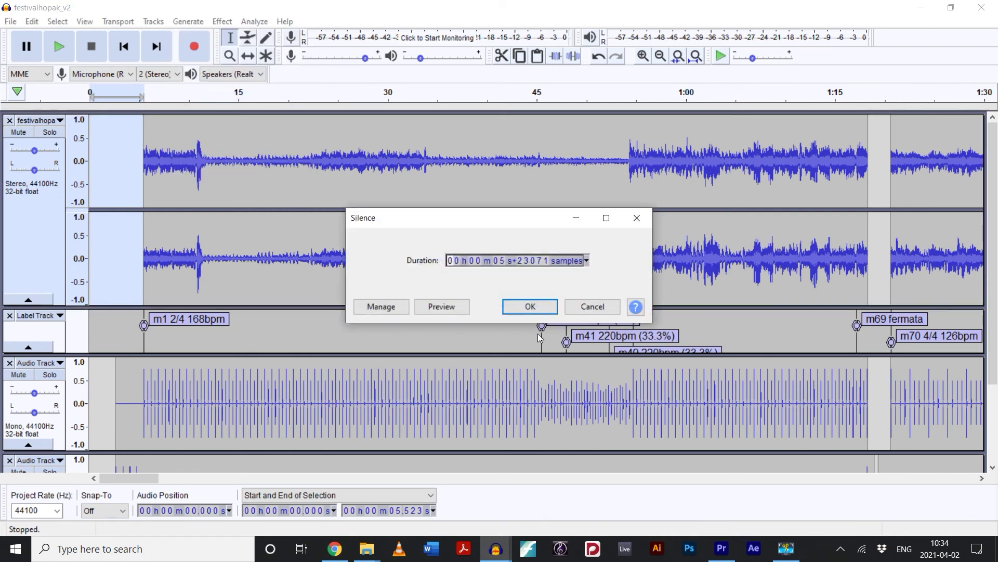
{"action": "left_click", "coordinate": [541, 307]}
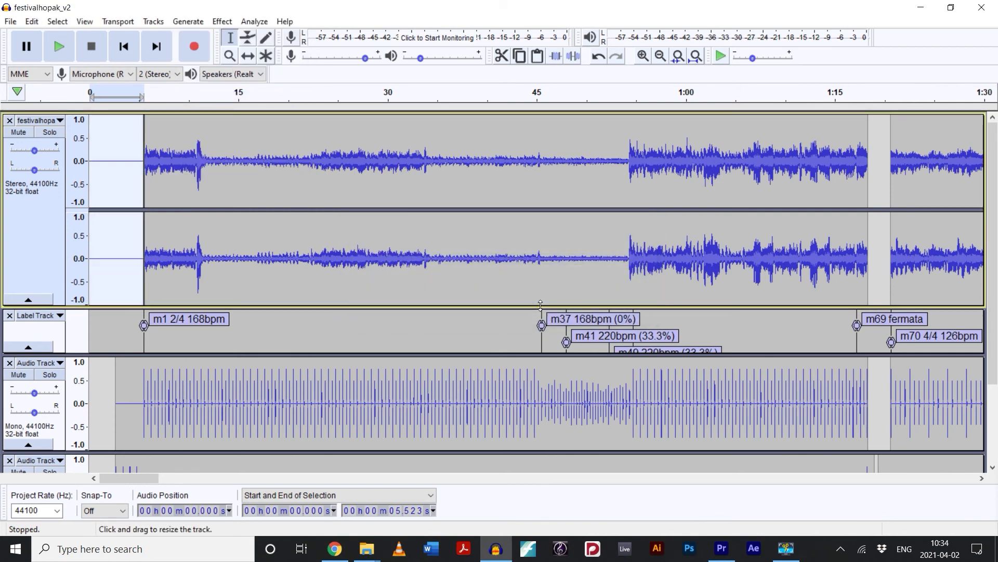
{"action": "left_click", "coordinate": [427, 239]}
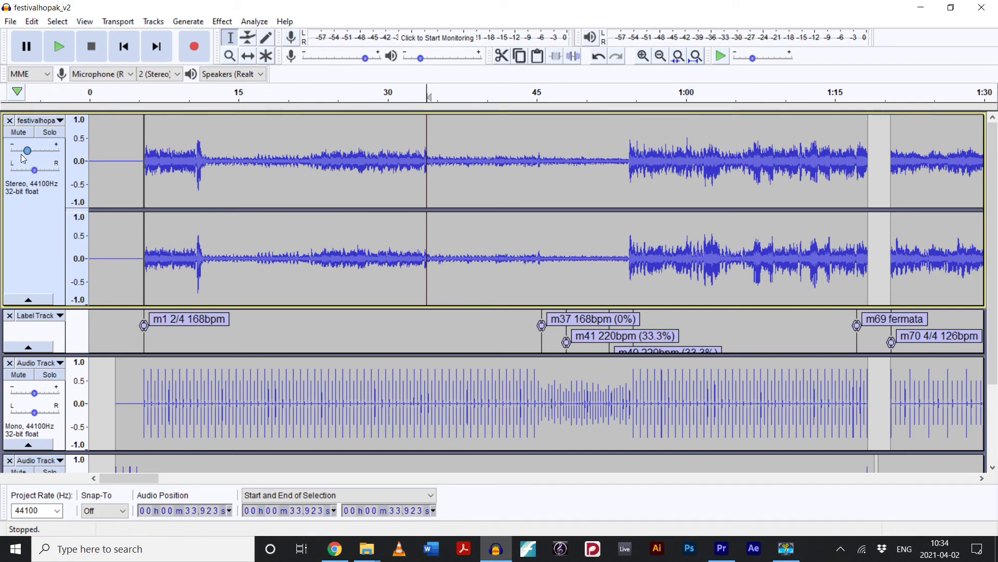
Pan both click tracks 100% right, then mute and unmute festivalhopak to check
{"action": "scroll", "coordinate": [42, 267], "scroll_direction": "down", "scroll_amount": 4}
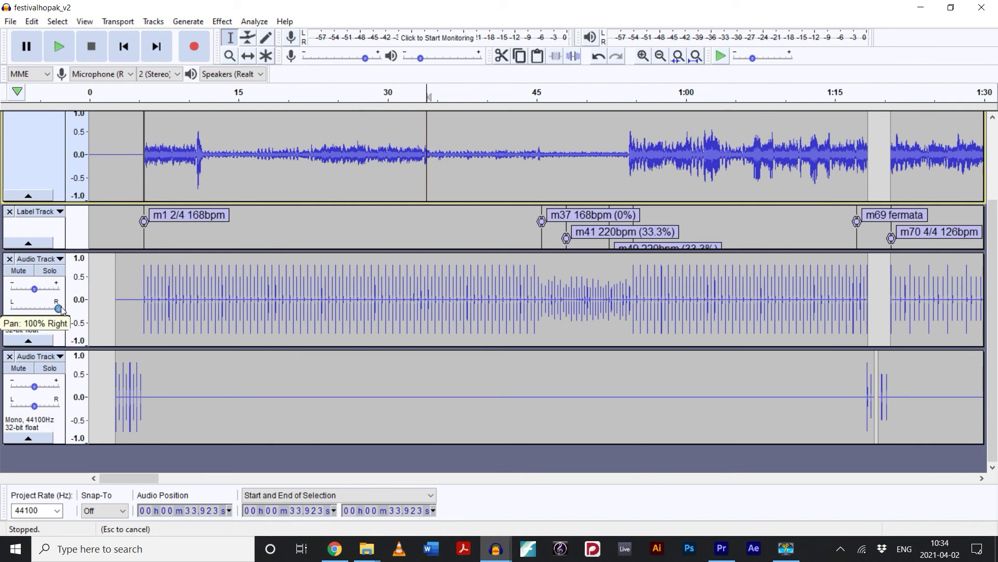
{"action": "left_click_drag", "start_coordinate": [62, 310], "coordinate": [61, 308]}
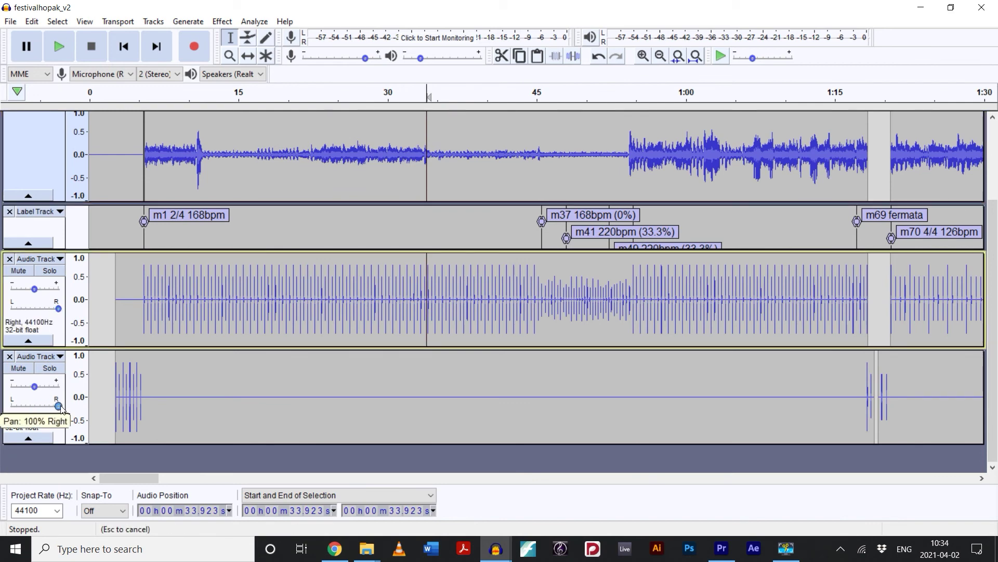
{"action": "left_click_drag", "start_coordinate": [61, 407], "coordinate": [60, 407]}
{"action": "scroll", "coordinate": [250, 386], "scroll_direction": "up", "scroll_amount": 4}
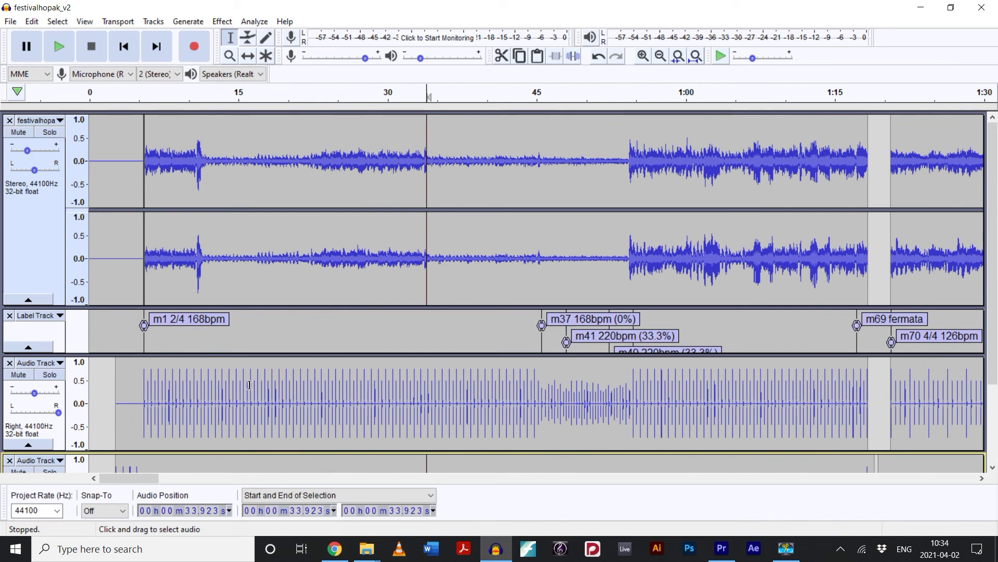
{"action": "left_click", "coordinate": [23, 135]}
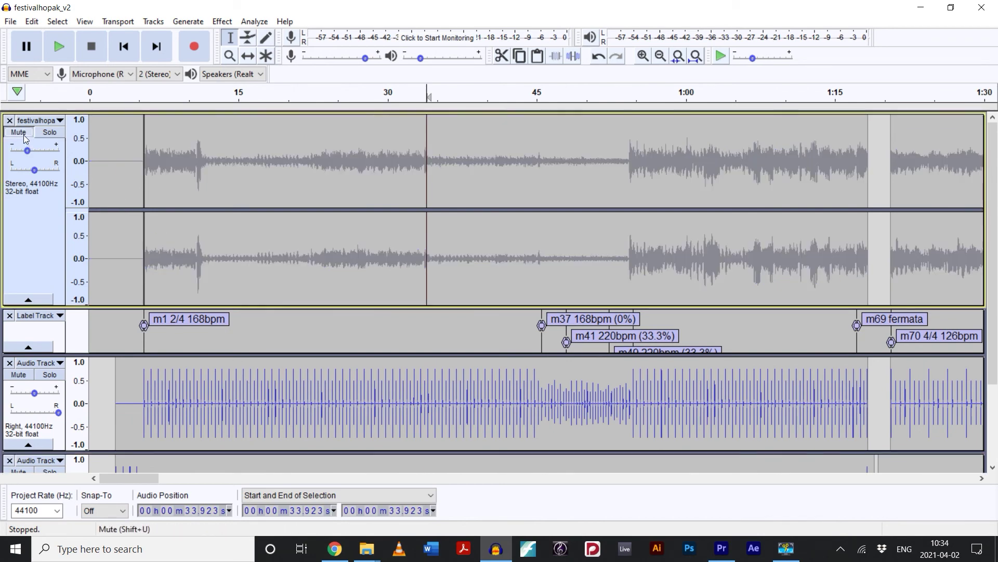
{"action": "left_click", "coordinate": [24, 136]}
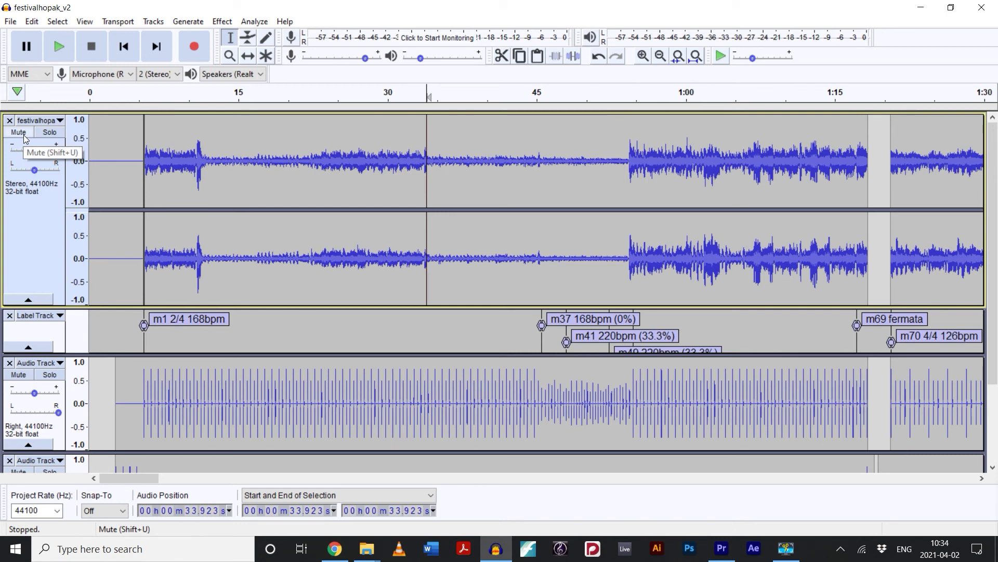
Export festivalhopak_v2 as MP3 into the Click Tracks folder, accepting the stereo mixdown
{"action": "left_click", "coordinate": [11, 21]}
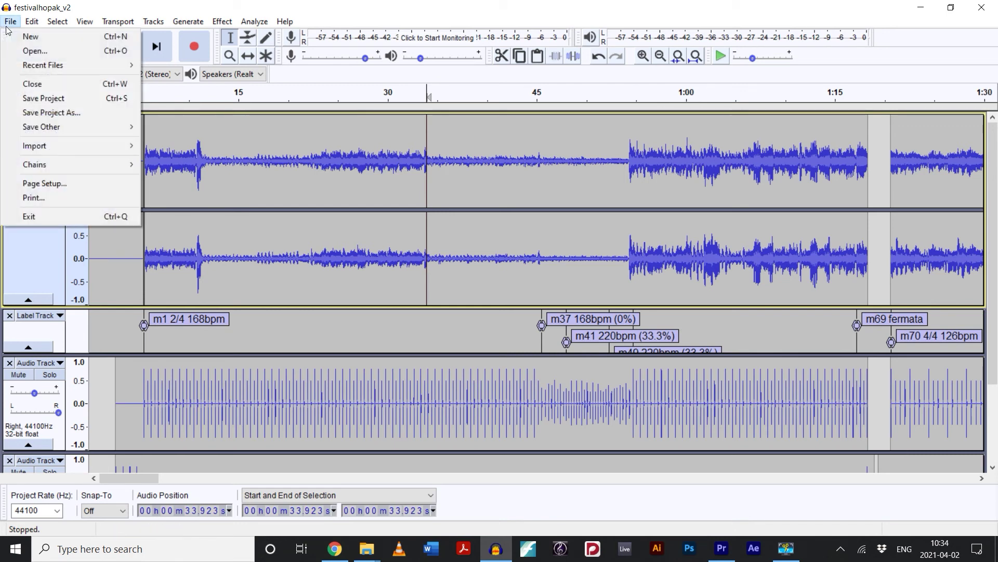
{"action": "mouse_move", "coordinate": [73, 129]}
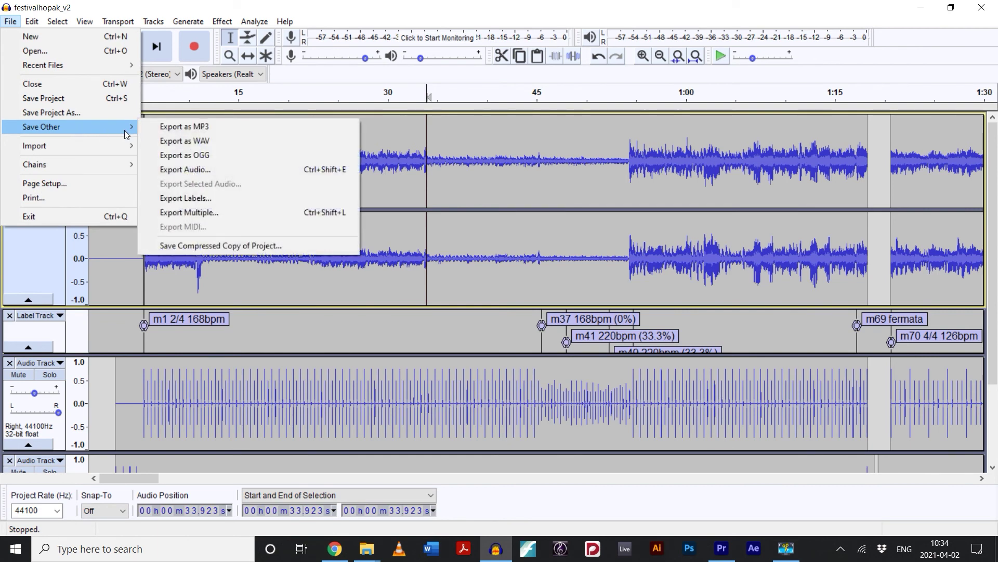
{"action": "left_click", "coordinate": [192, 127]}
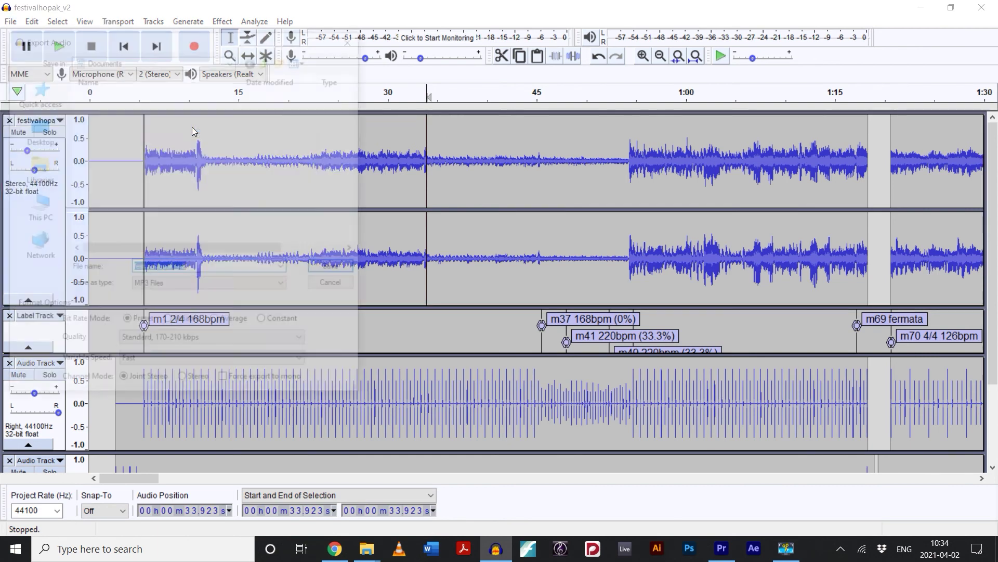
{"action": "double_click", "coordinate": [137, 208]}
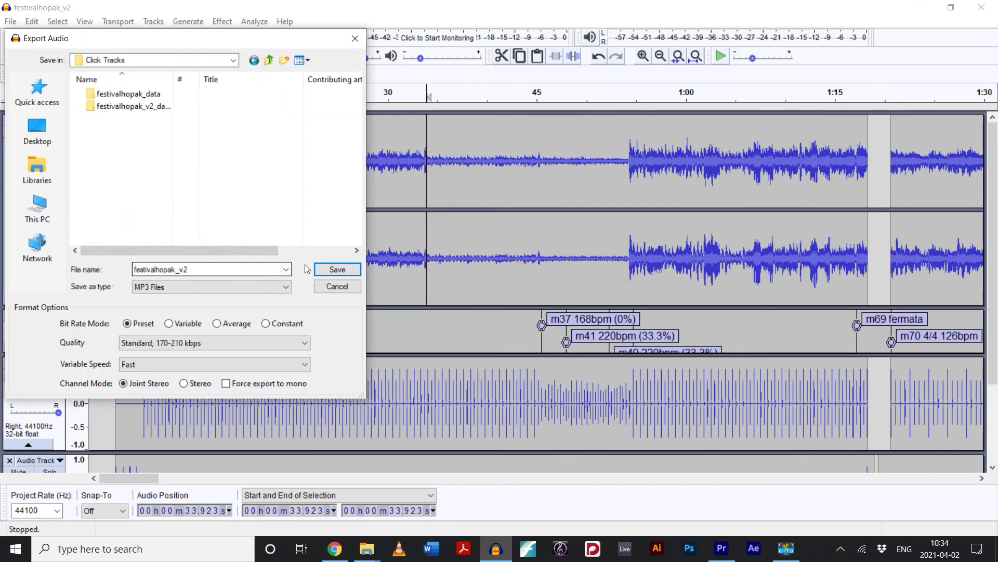
{"action": "left_click", "coordinate": [327, 270]}
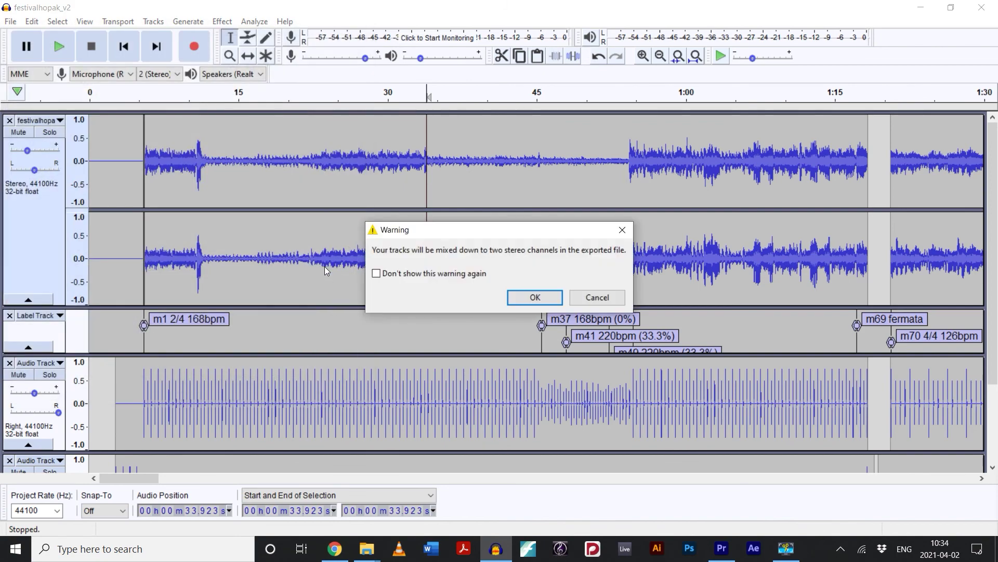
{"action": "left_click", "coordinate": [537, 301]}
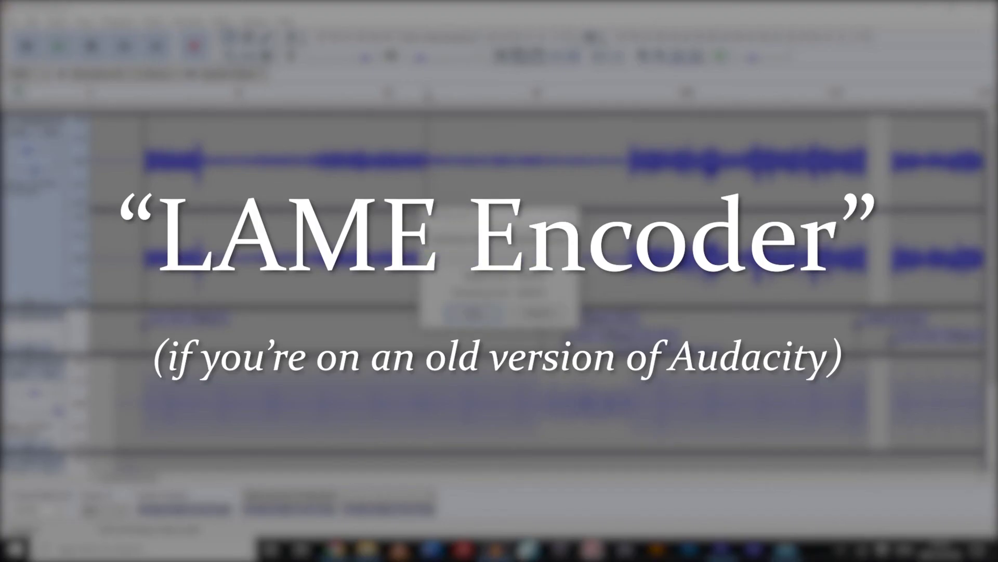